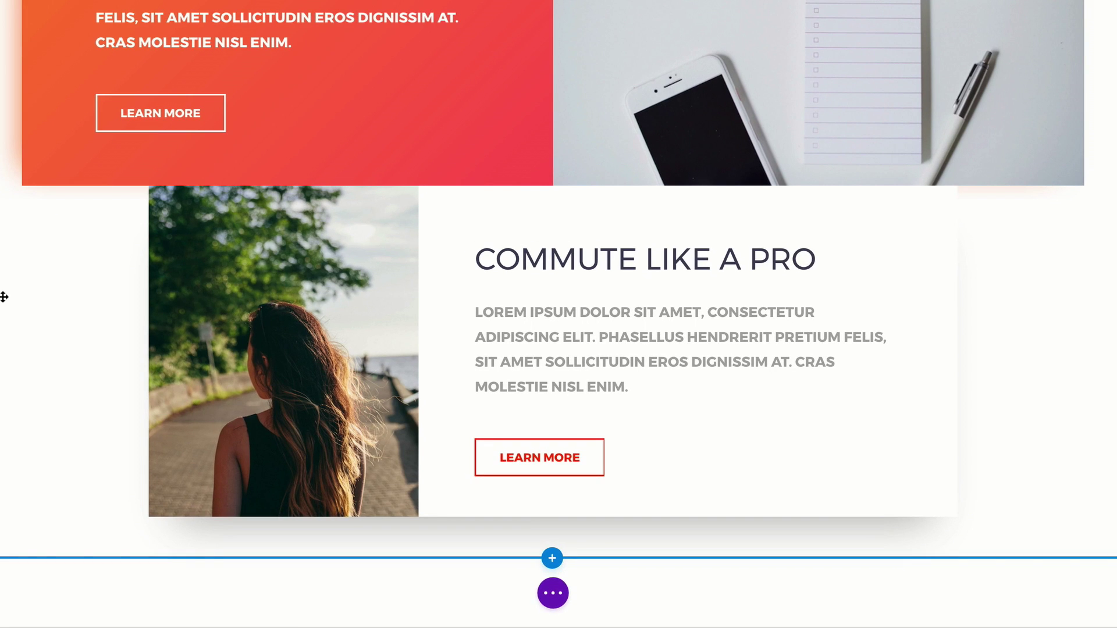
Add a regular section with a two-column row below the Commute Like a Pro card
left_click(553, 558)
left_click(452, 503)
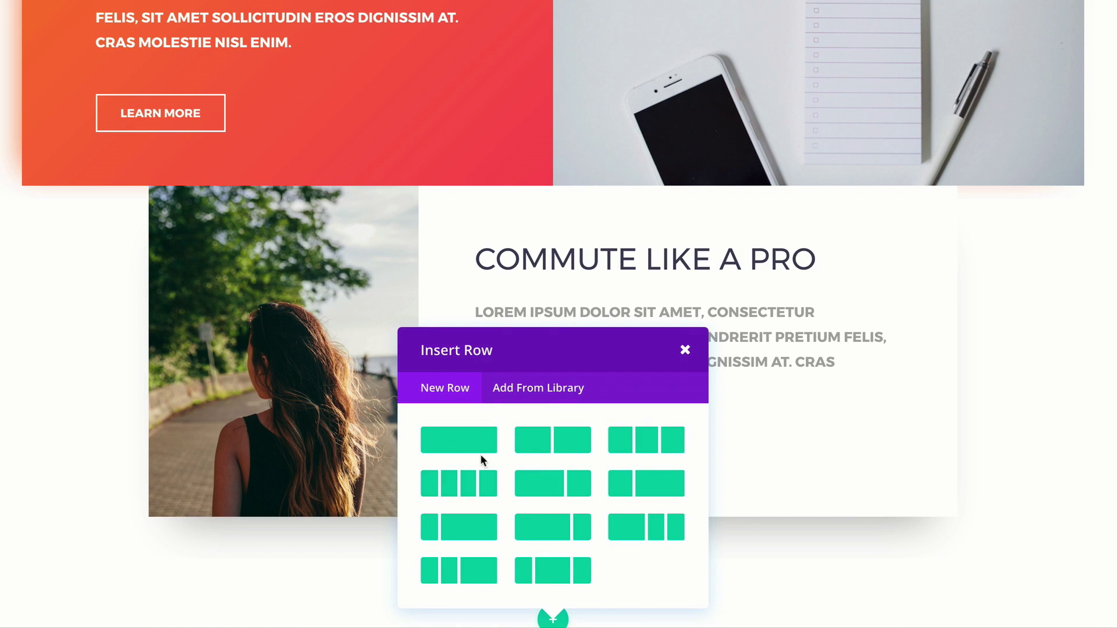
left_click(560, 447)
Put an Image module with the binoculars-over-lake photo in the left column
left_click(253, 252)
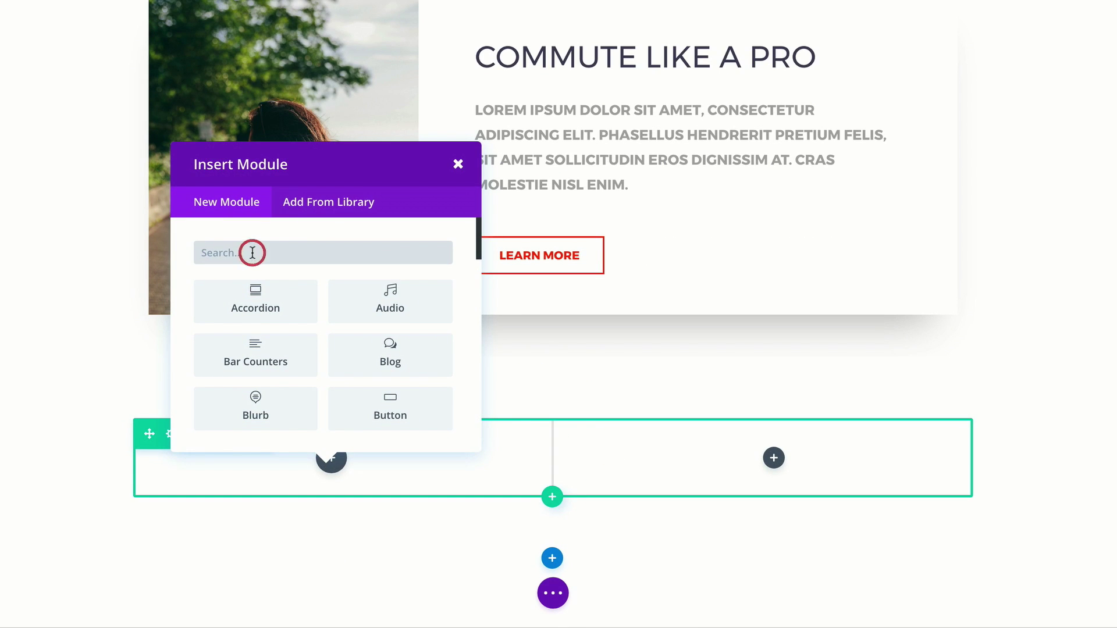
type("image")
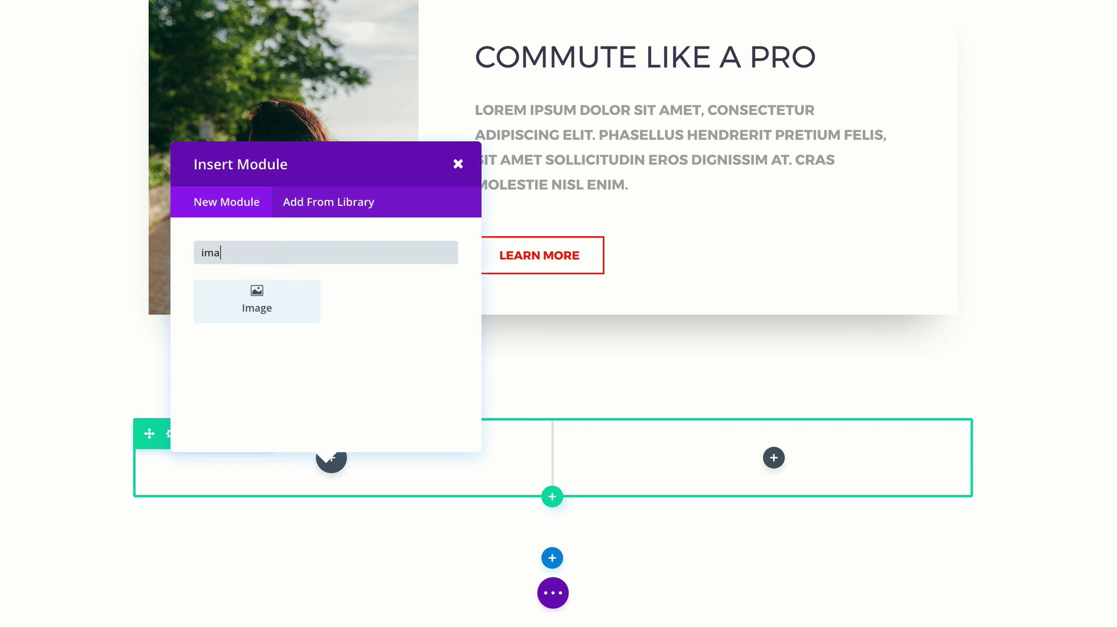
left_click(260, 300)
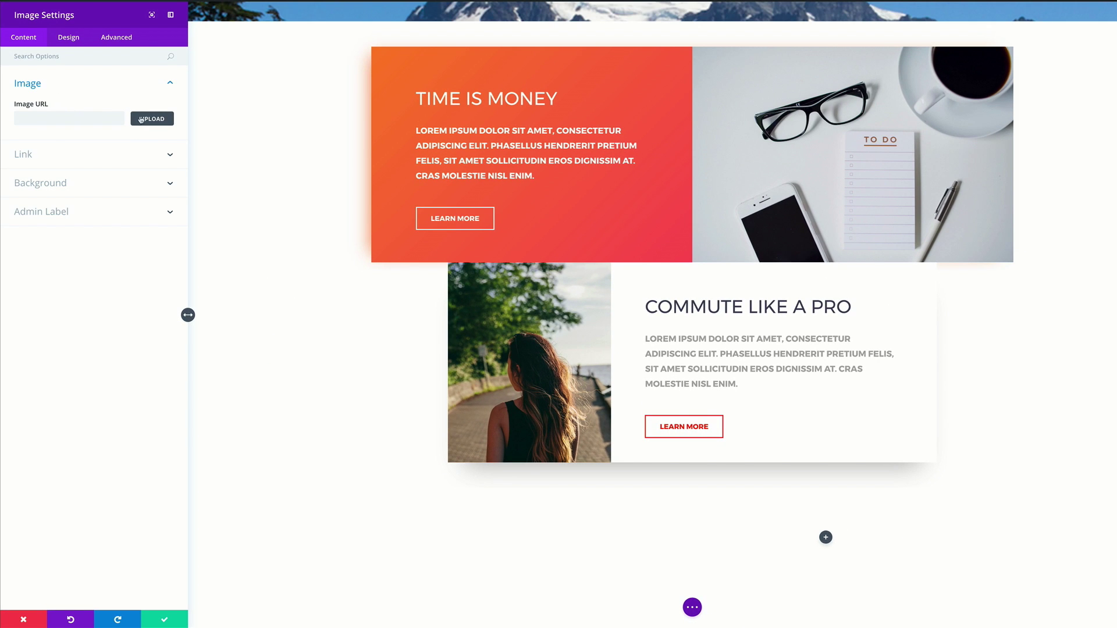
left_click(143, 119)
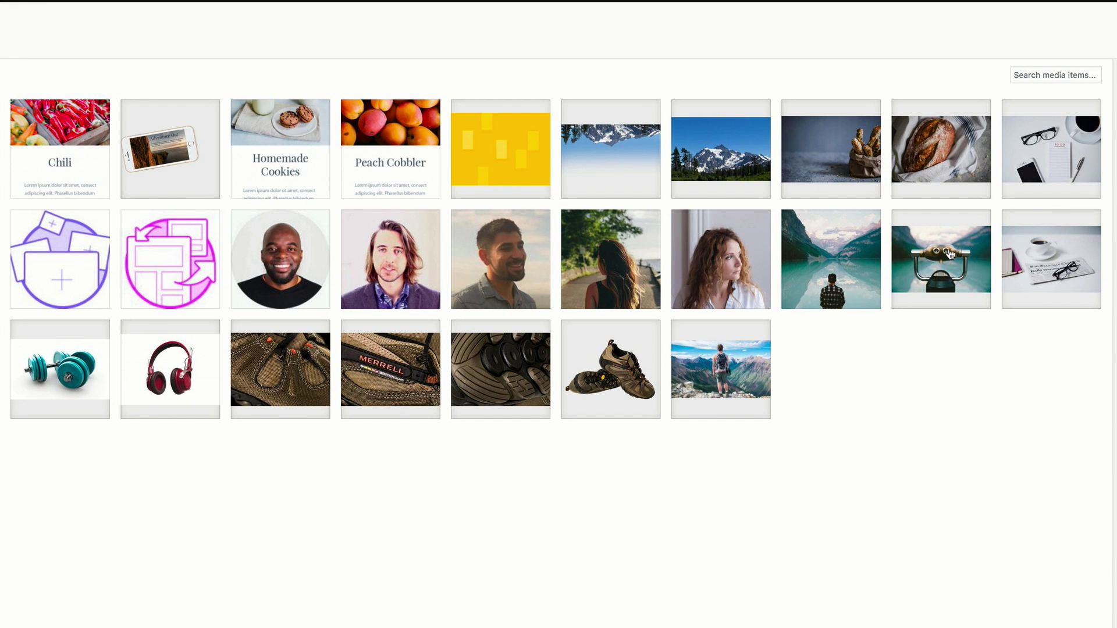
left_click(950, 254)
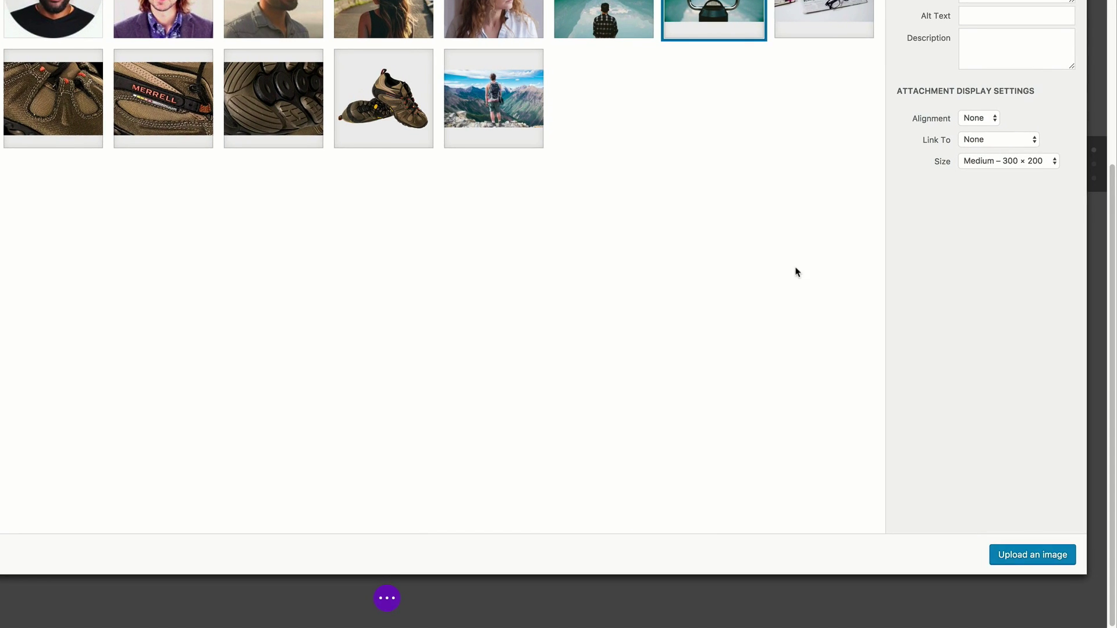
left_click(1021, 555)
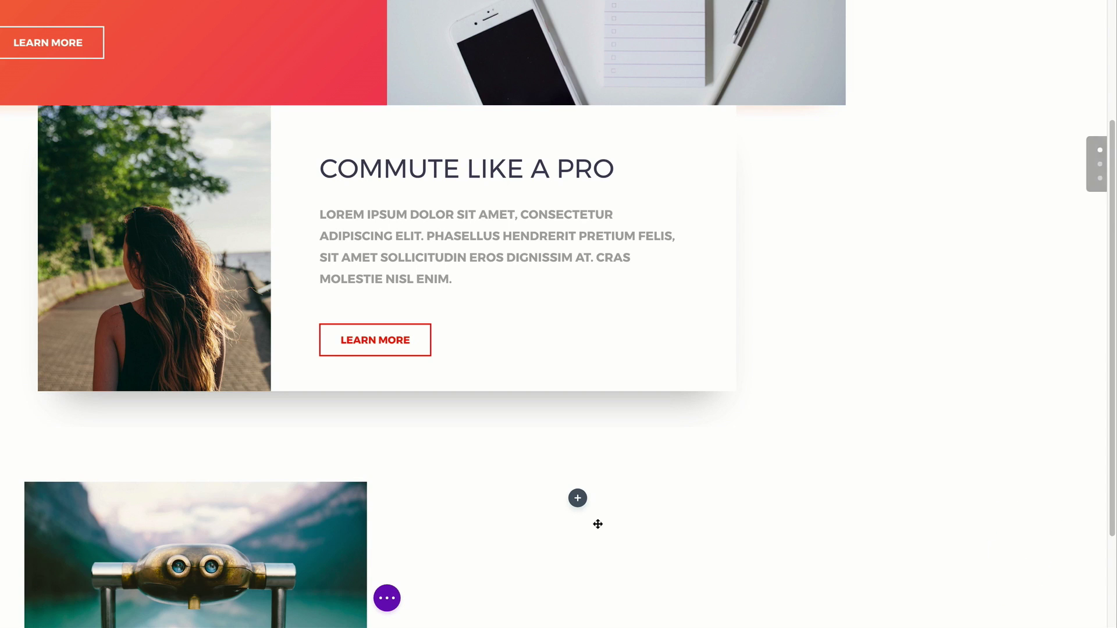
scroll(597, 524, "down", 3)
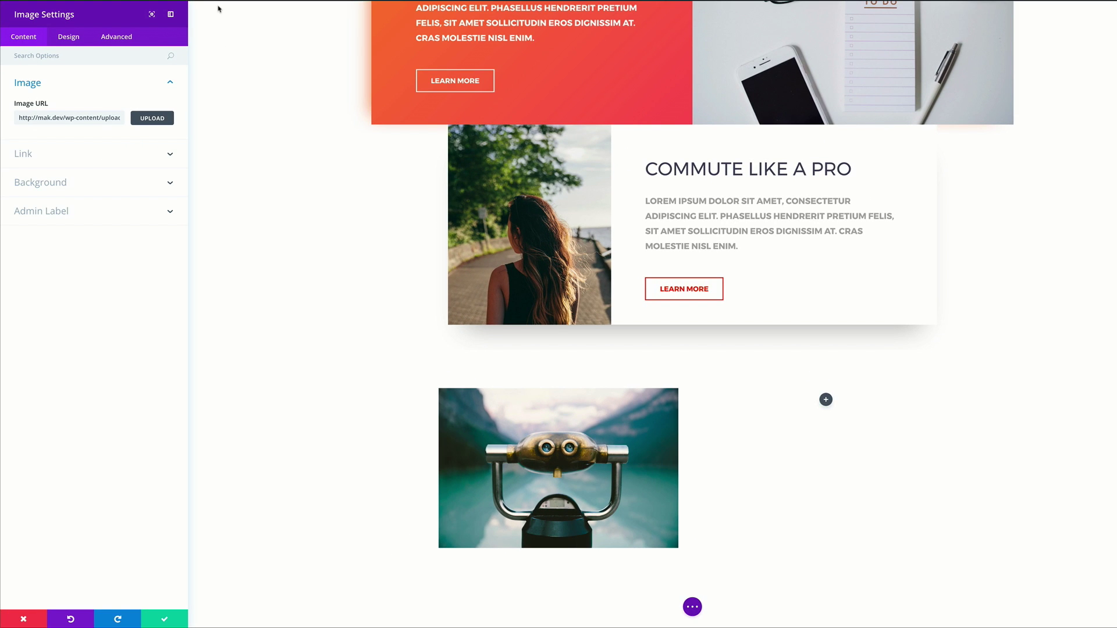
Enable Force Fullwidth on the binoculars image
left_click(69, 39)
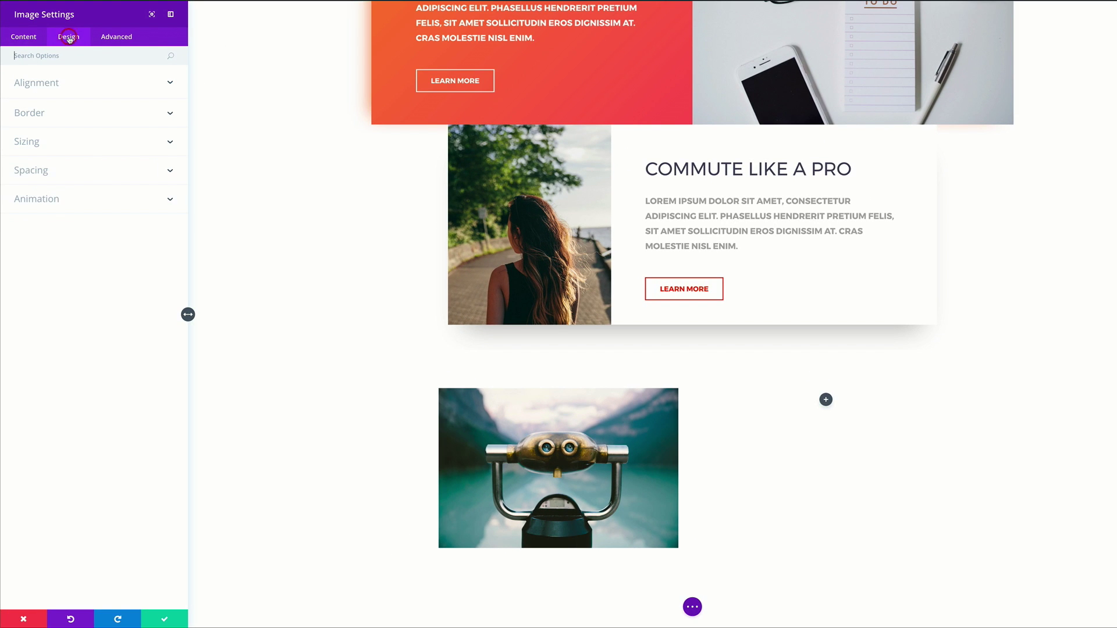
left_click(34, 143)
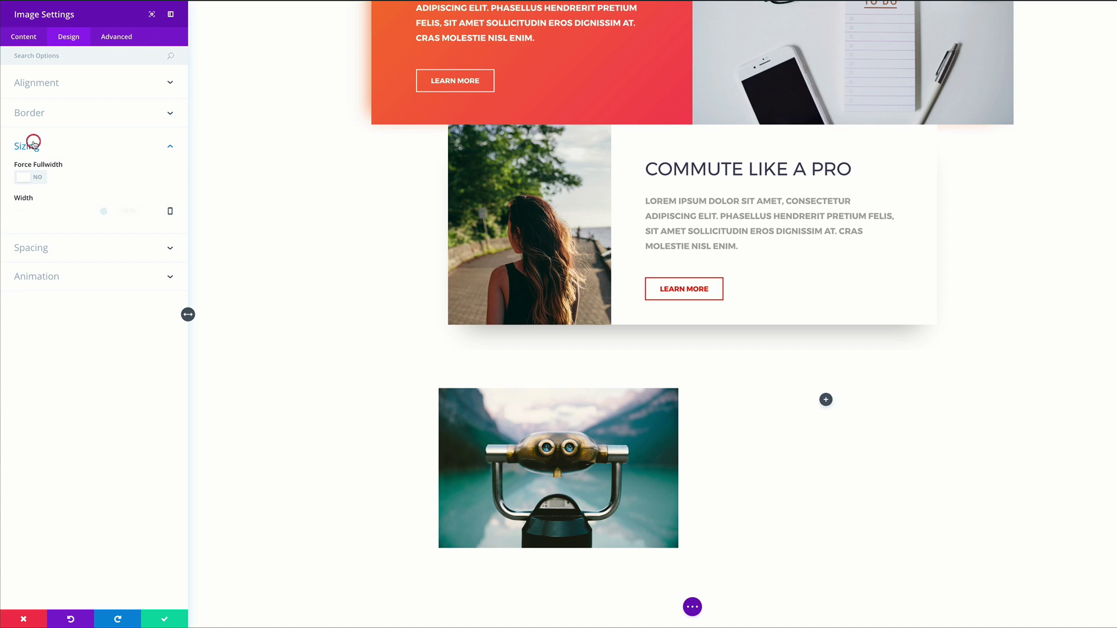
left_click(40, 178)
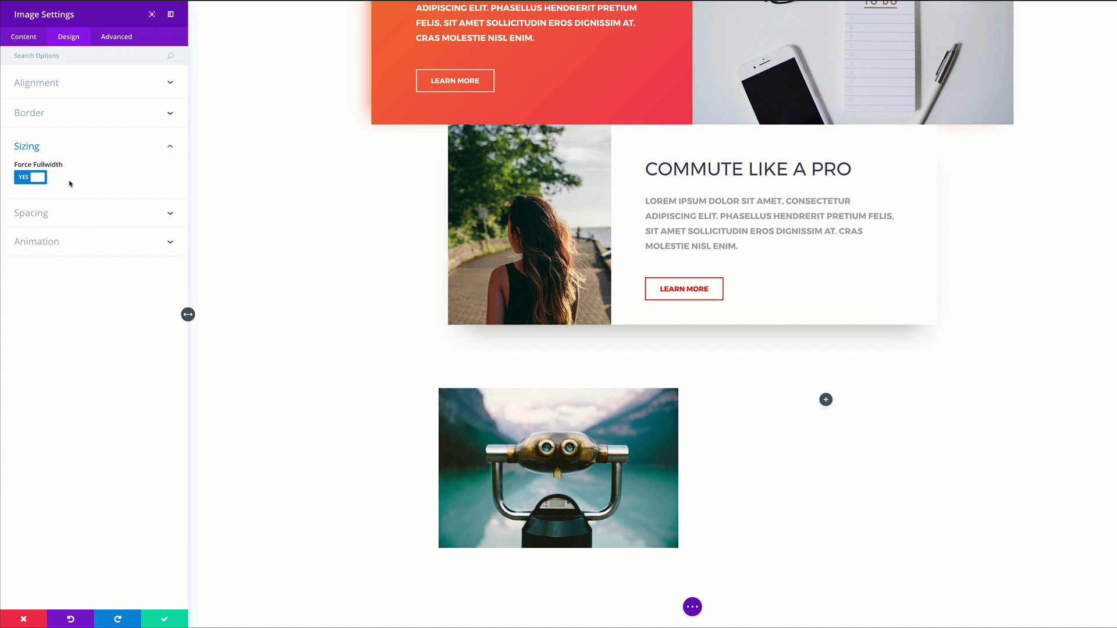
Animate the image to slide in from the left at 20% intensity and 100% starting opacity
left_click(51, 243)
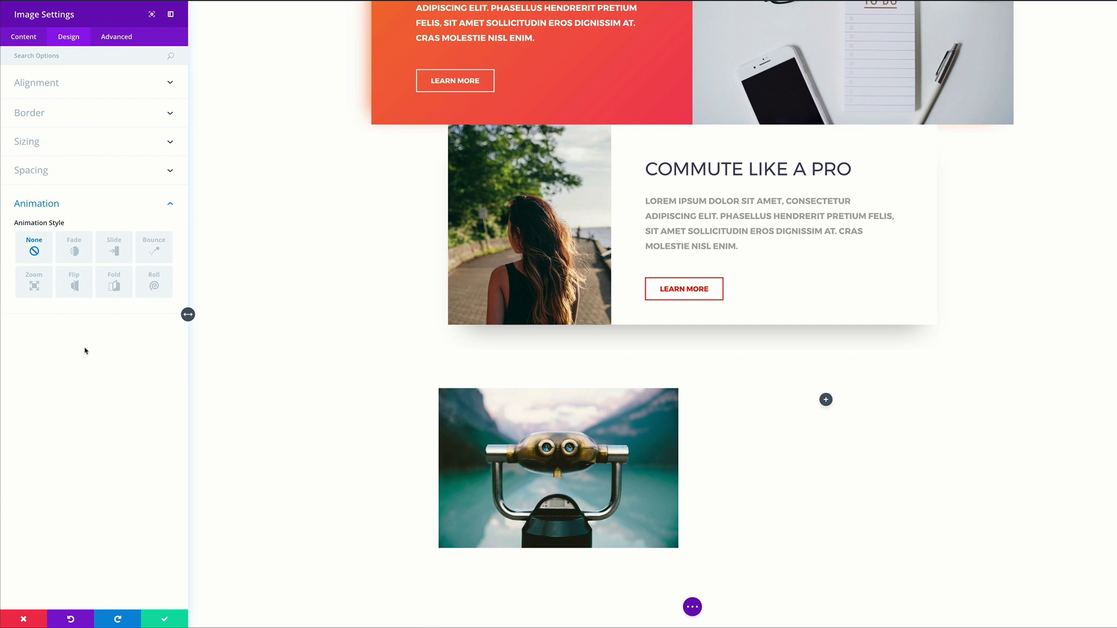
left_click(115, 252)
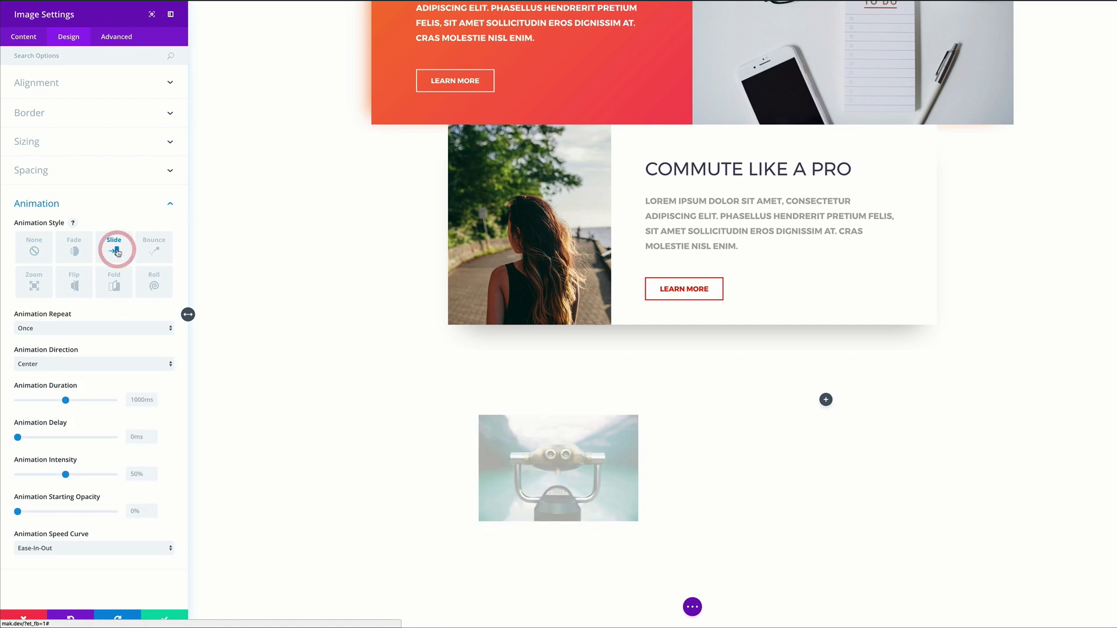
left_click(58, 364)
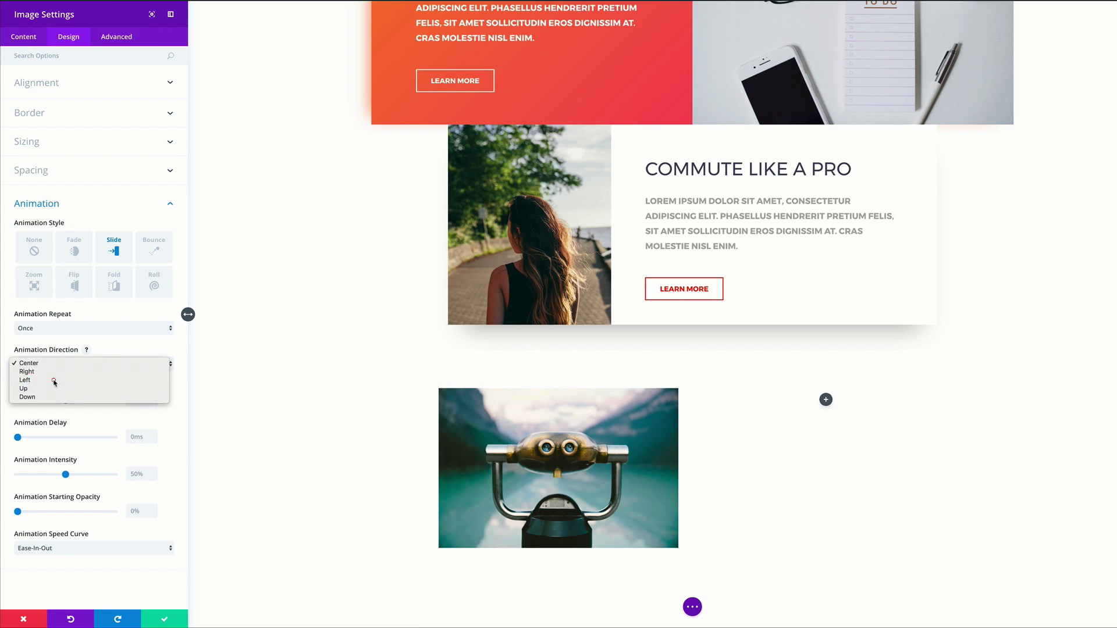
left_click(54, 383)
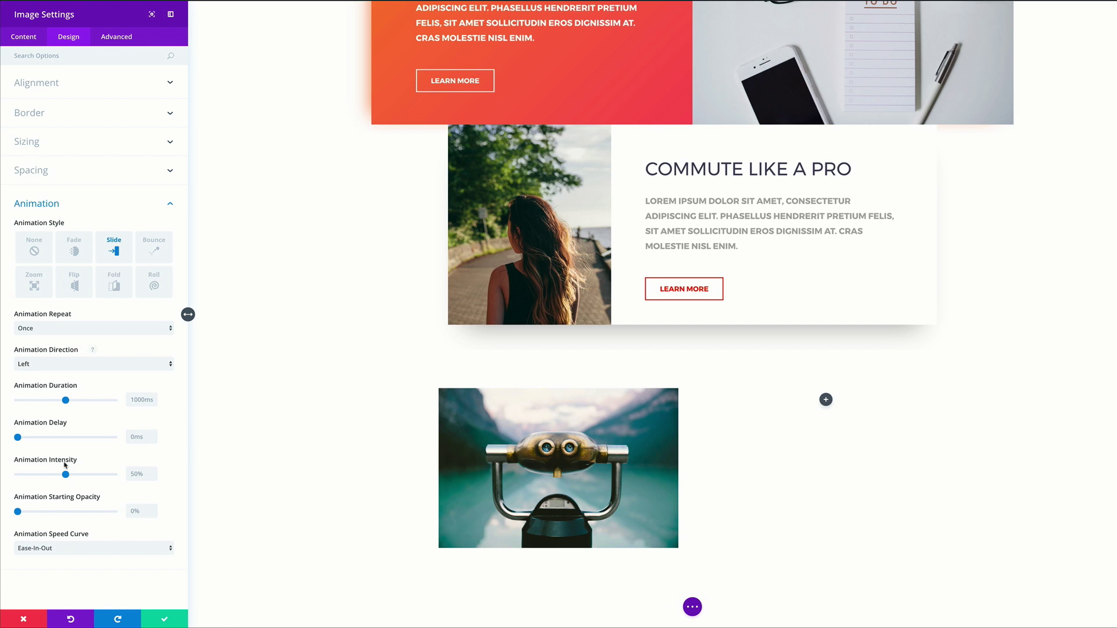
left_click_drag(65, 475, 36, 478)
left_click_drag(18, 514, 123, 511)
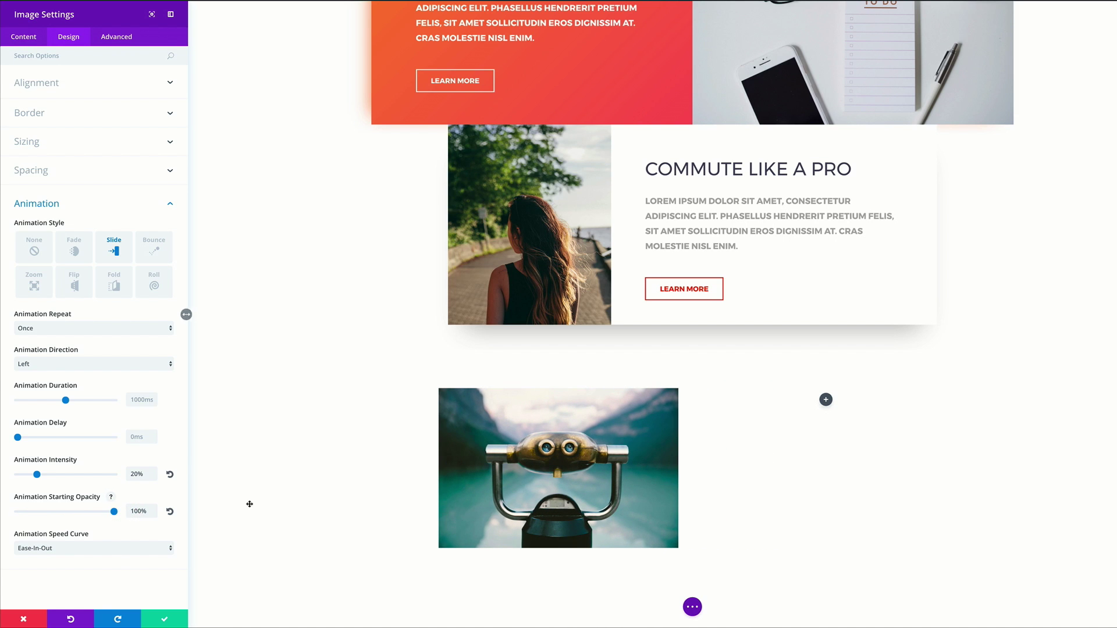
Save the image settings and add a visible Divider module to the empty right column
left_click(166, 620)
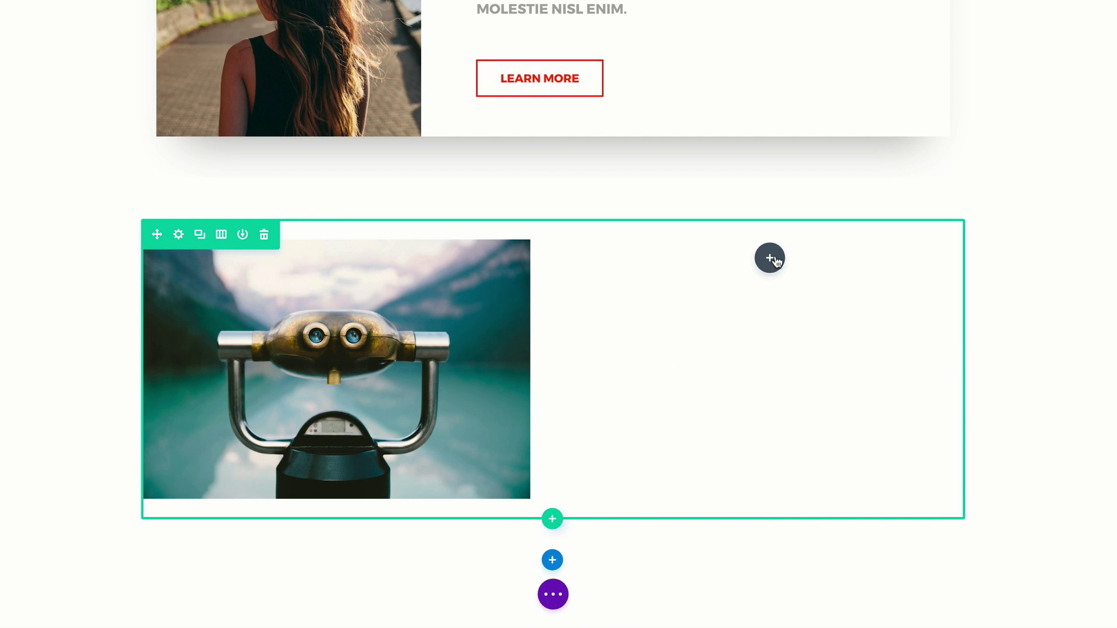
left_click(771, 257)
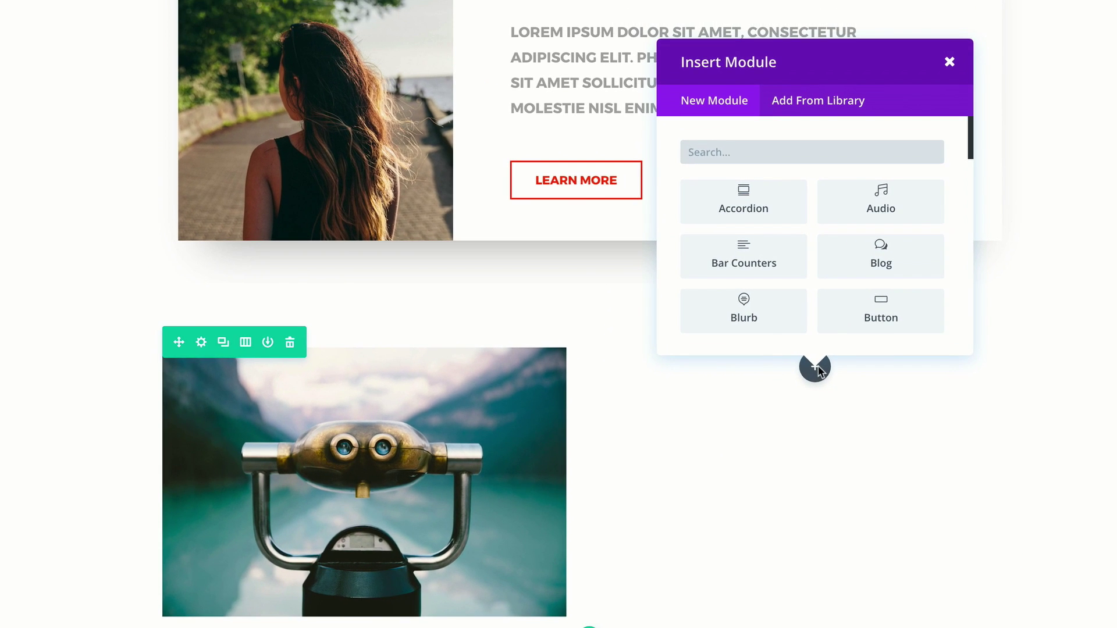
type("div")
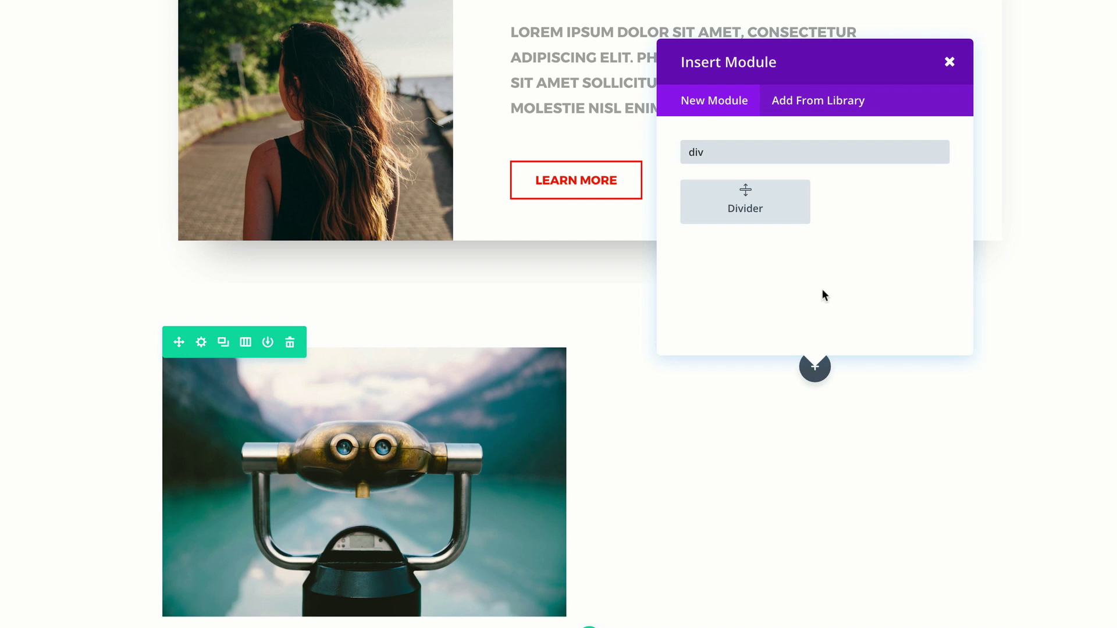
left_click(759, 209)
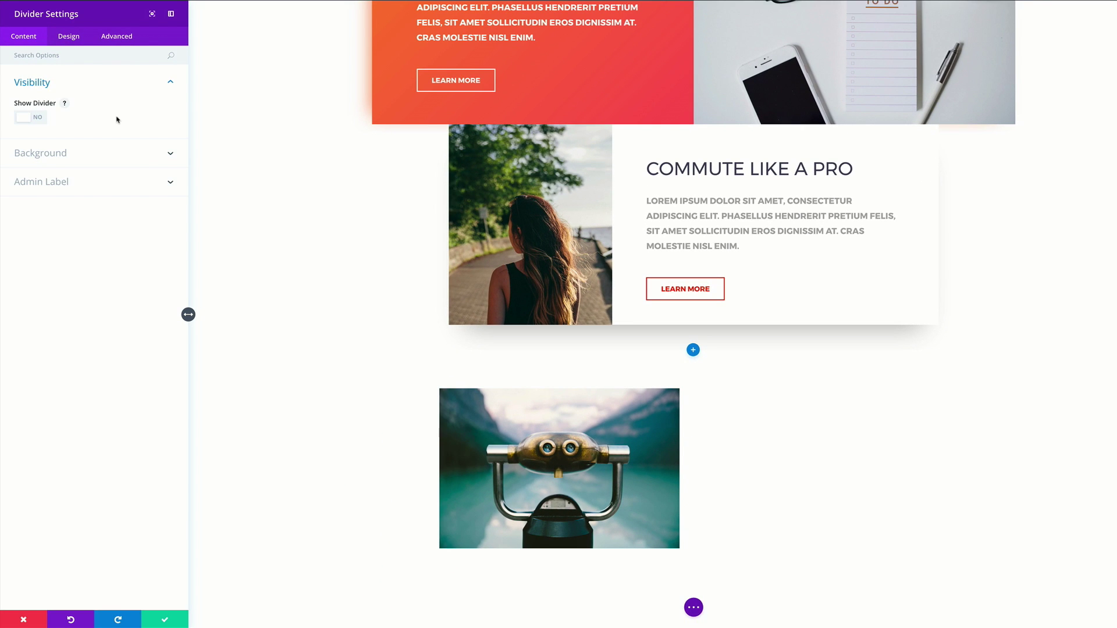
left_click(39, 118)
Color the divider line gold #e4ca77
left_click(68, 41)
left_click(34, 85)
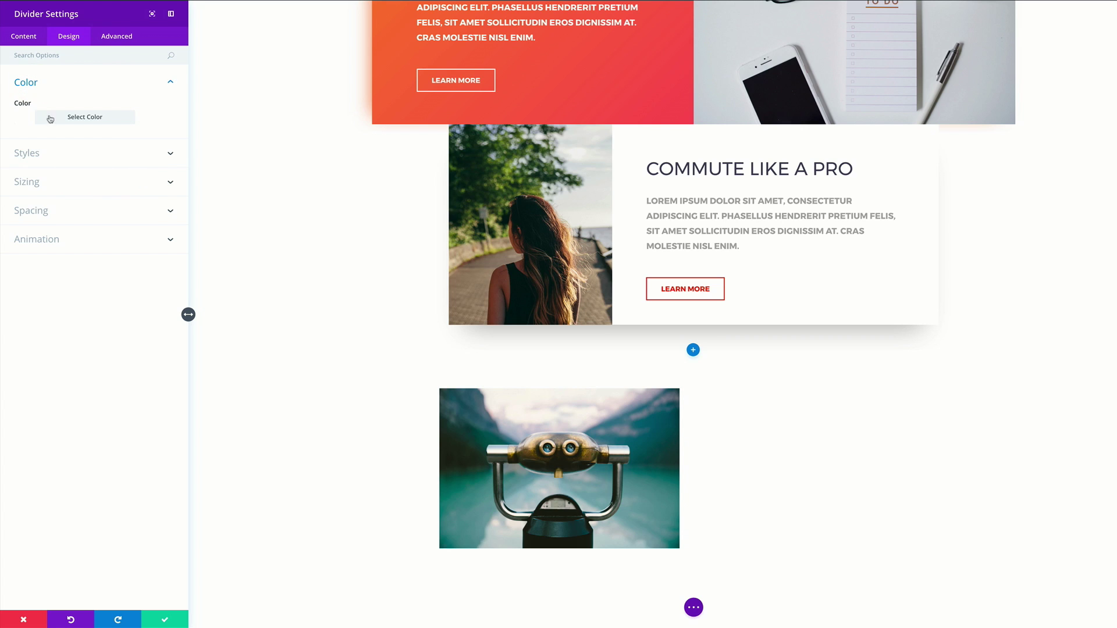
left_click(30, 120)
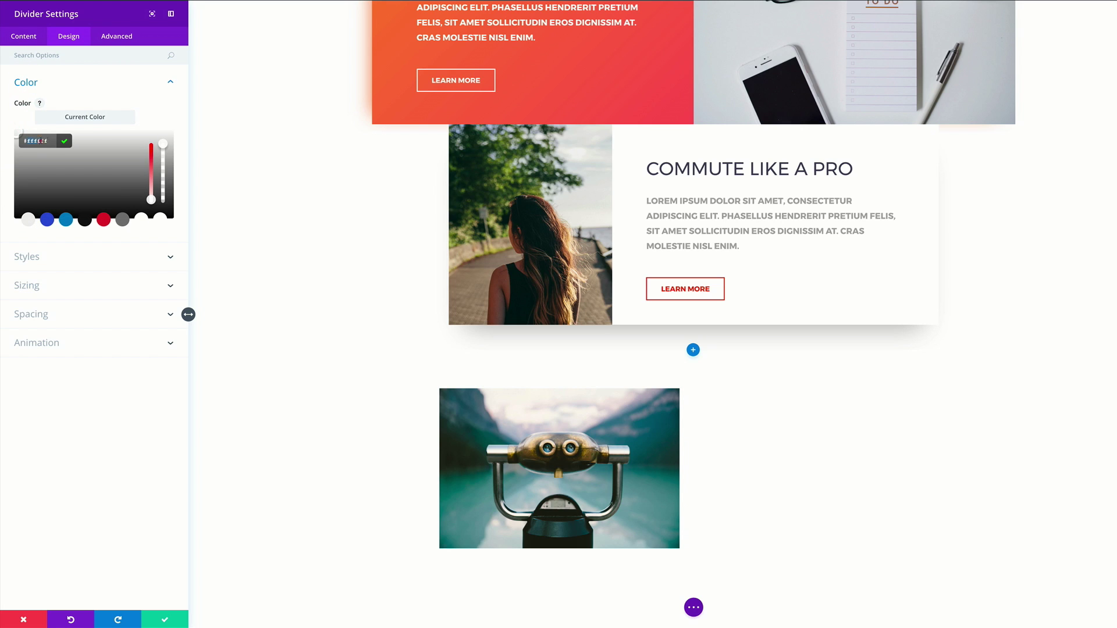
type("#e4ca77")
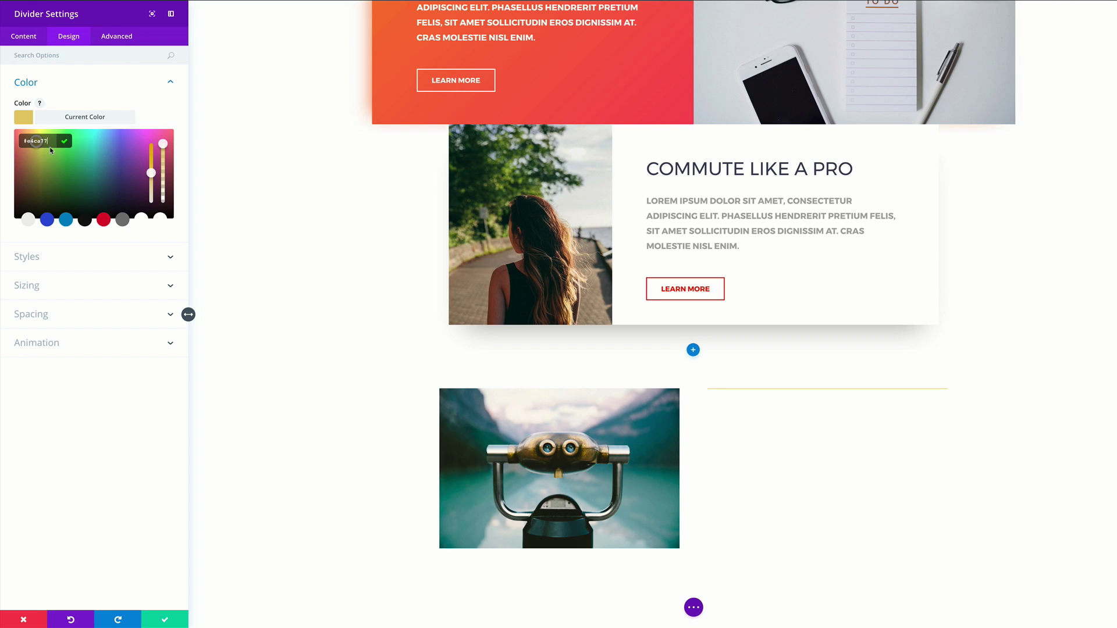
left_click(64, 140)
Make the divider 4px thick, 80px wide and left-aligned
left_click(32, 143)
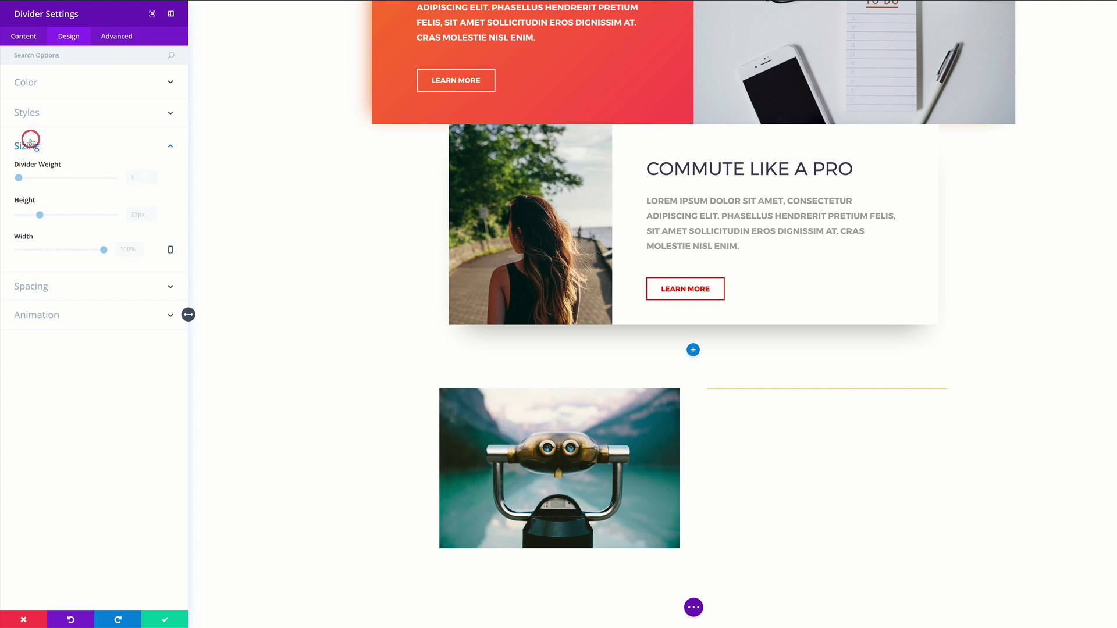
left_click_drag(19, 178, 22, 178)
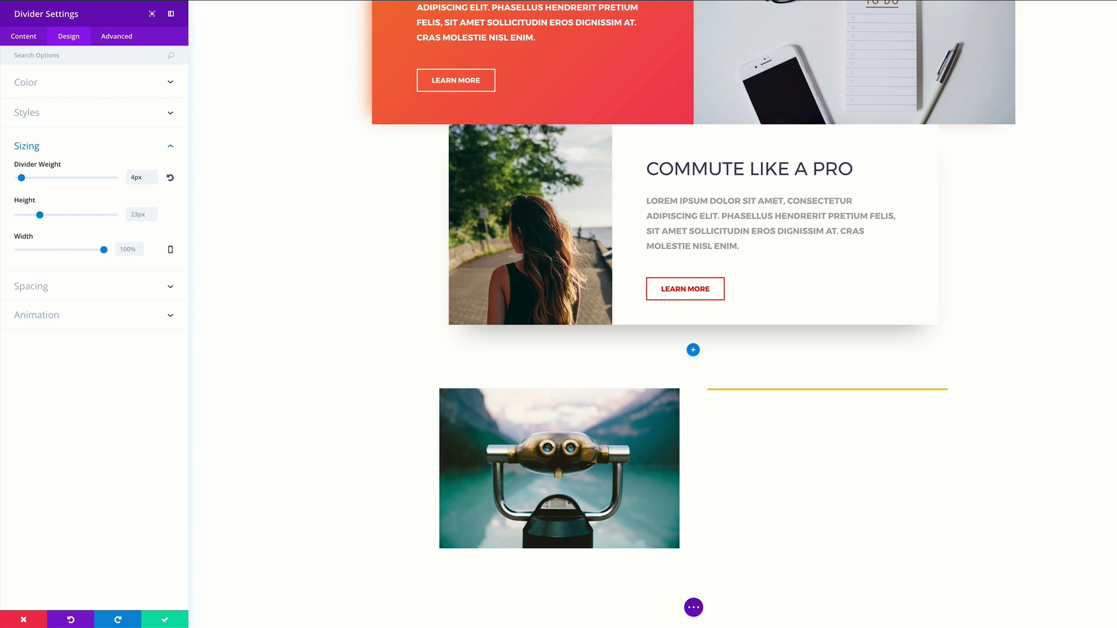
left_click(140, 252)
type("80px")
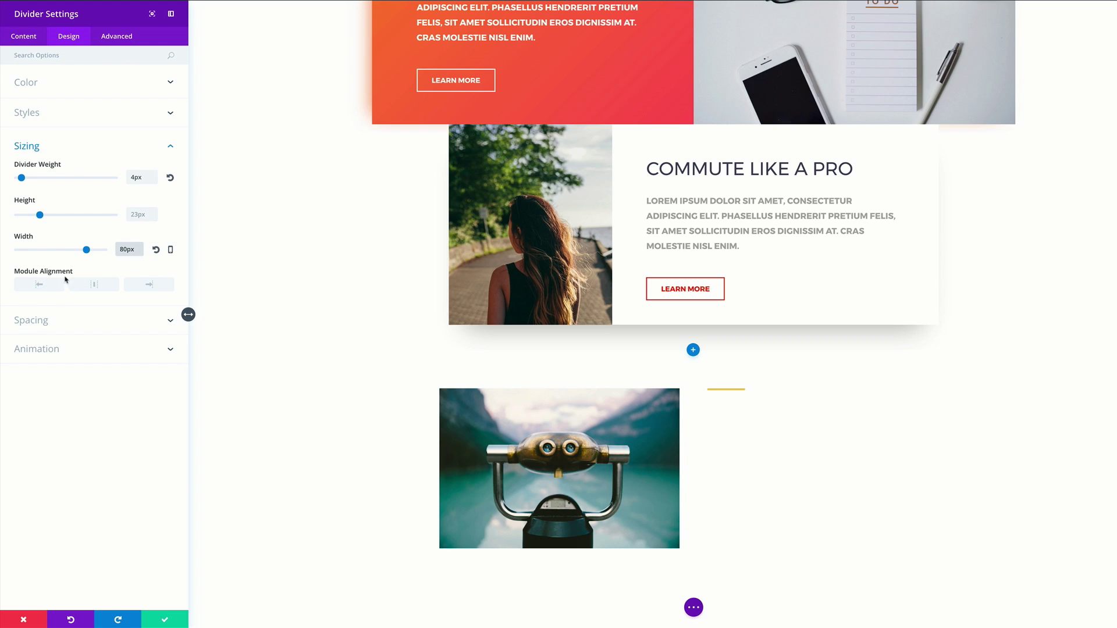
left_click(41, 286)
Give the divider a 60px top margin and 0px bottom margin
left_click(43, 321)
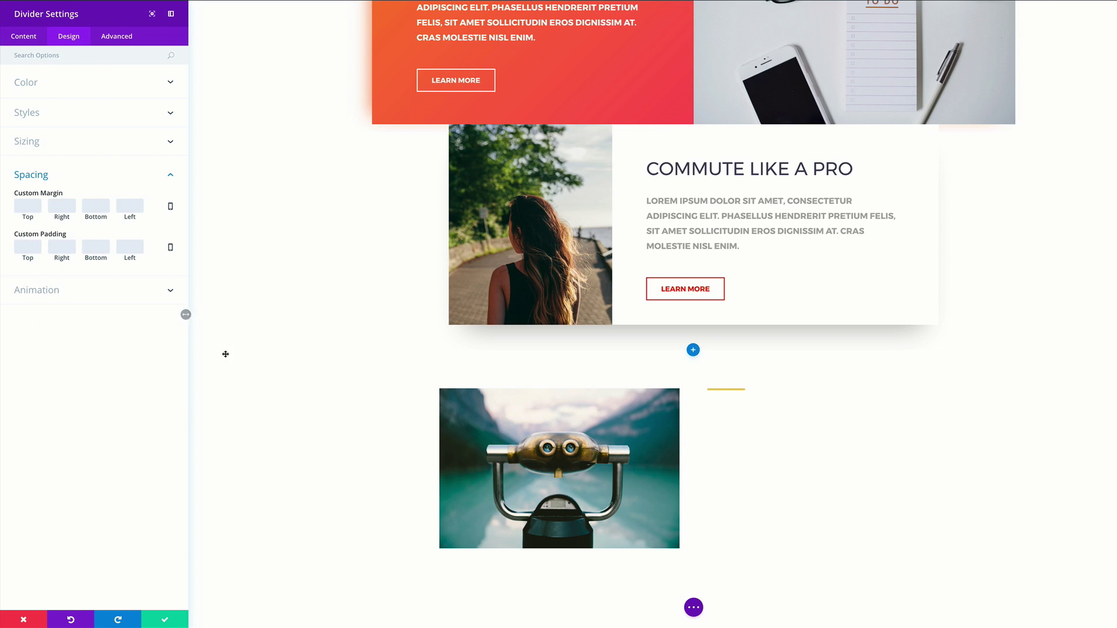
left_click(28, 204)
type("60")
left_click(104, 205)
type("0px")
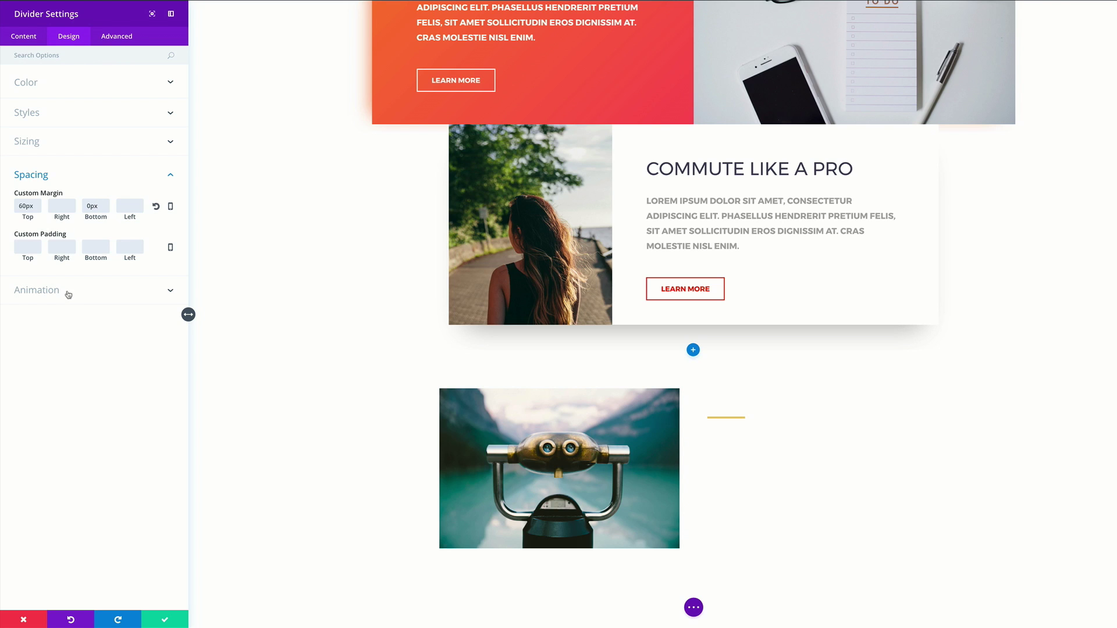
left_click(68, 295)
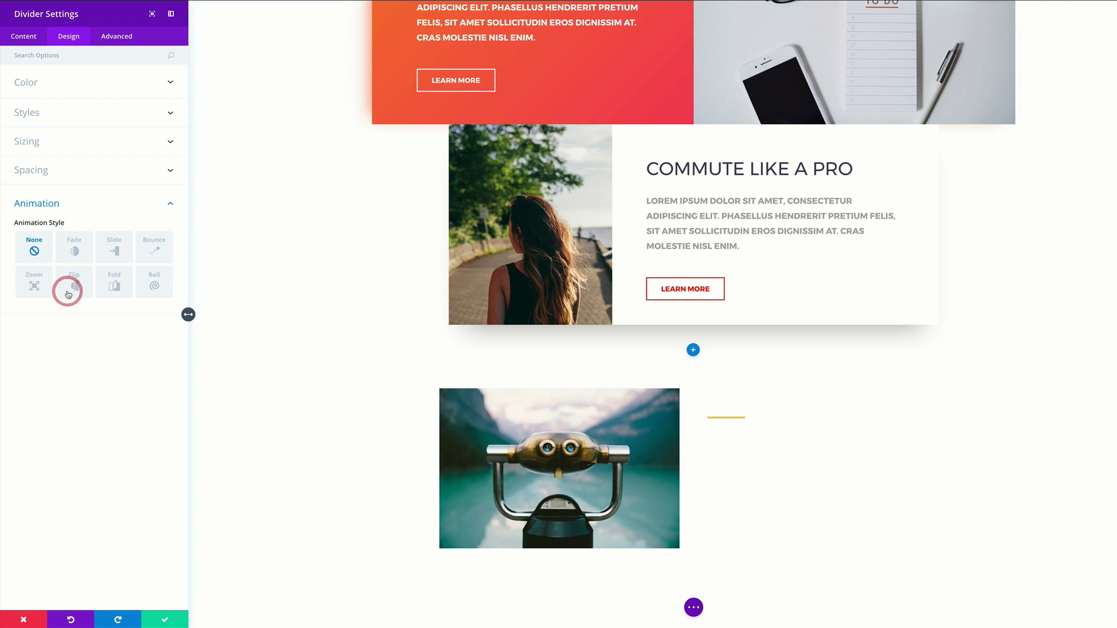
Apply a Fold animation from the right: 1200ms duration, 50ms delay, 70% intensity
left_click(113, 285)
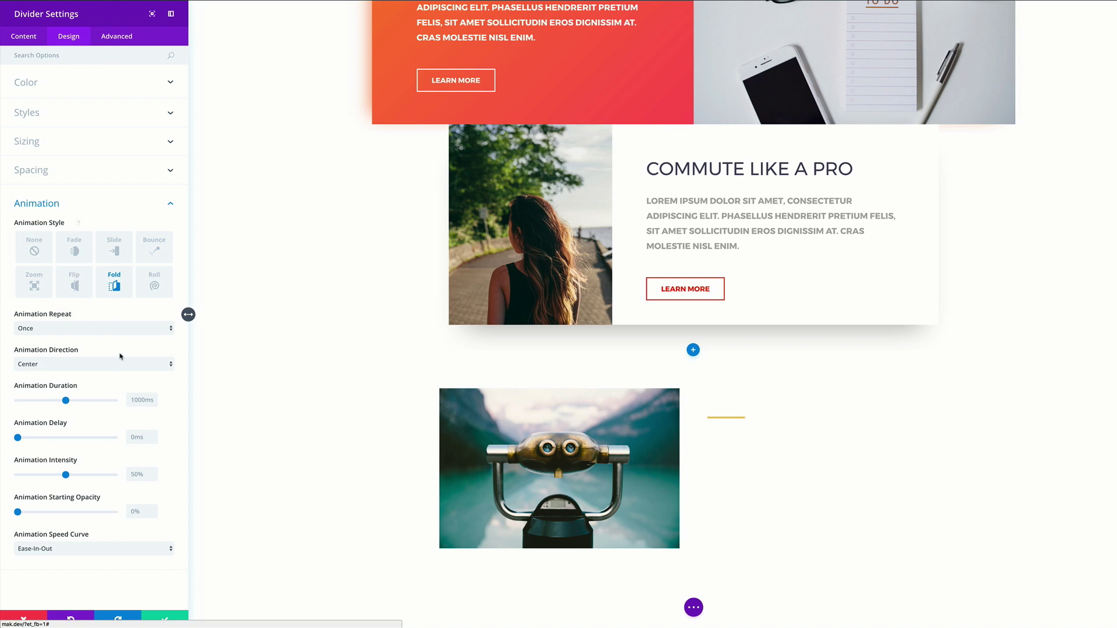
left_click(88, 365)
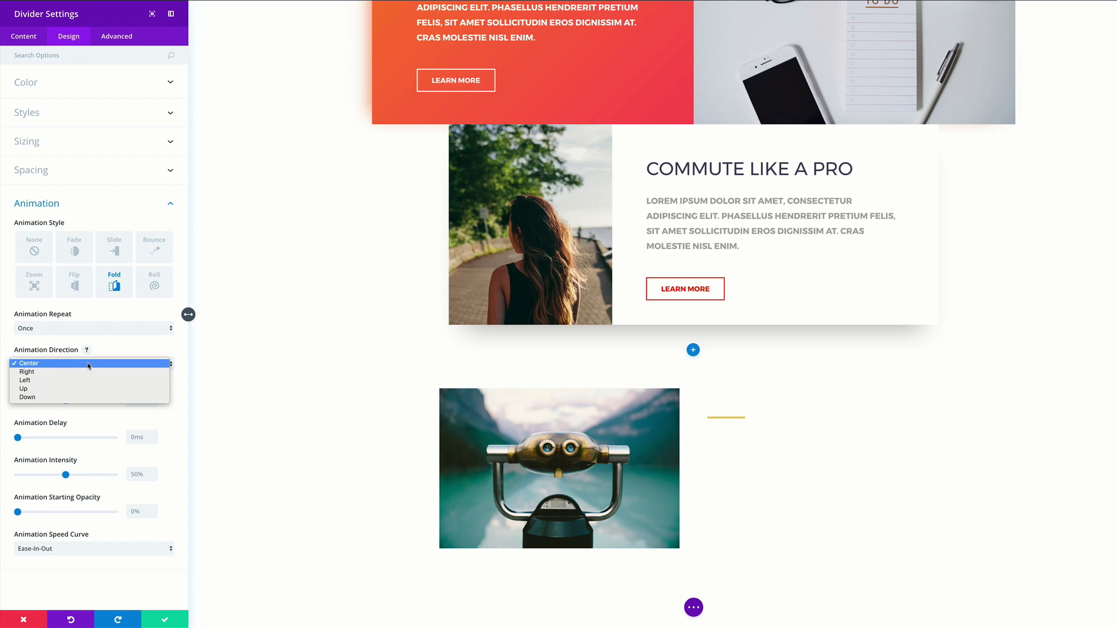
left_click(88, 374)
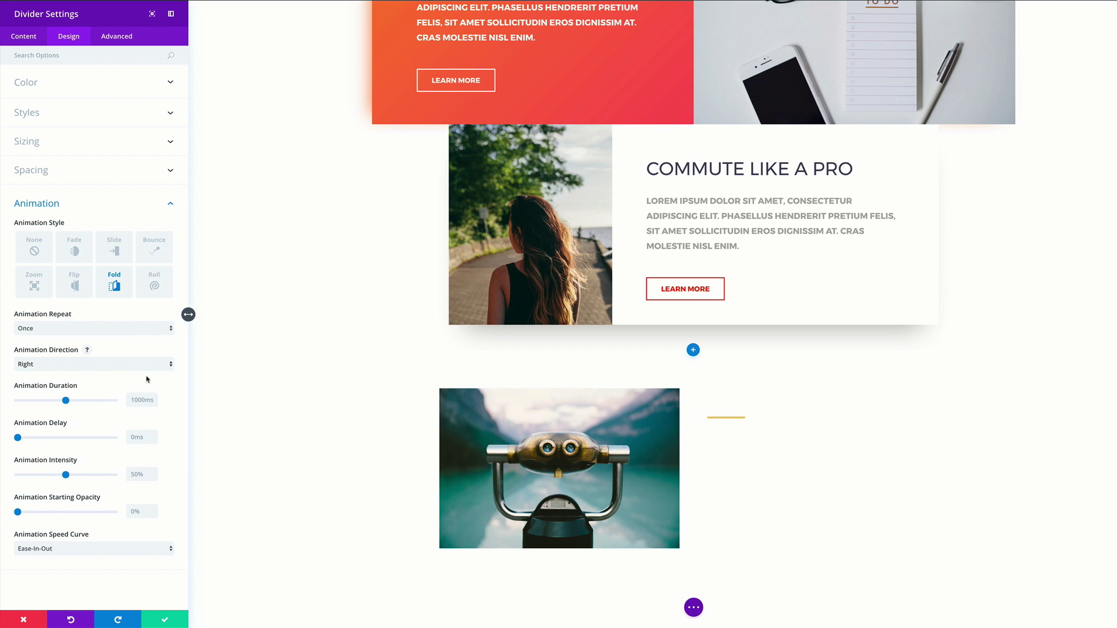
left_click(134, 399)
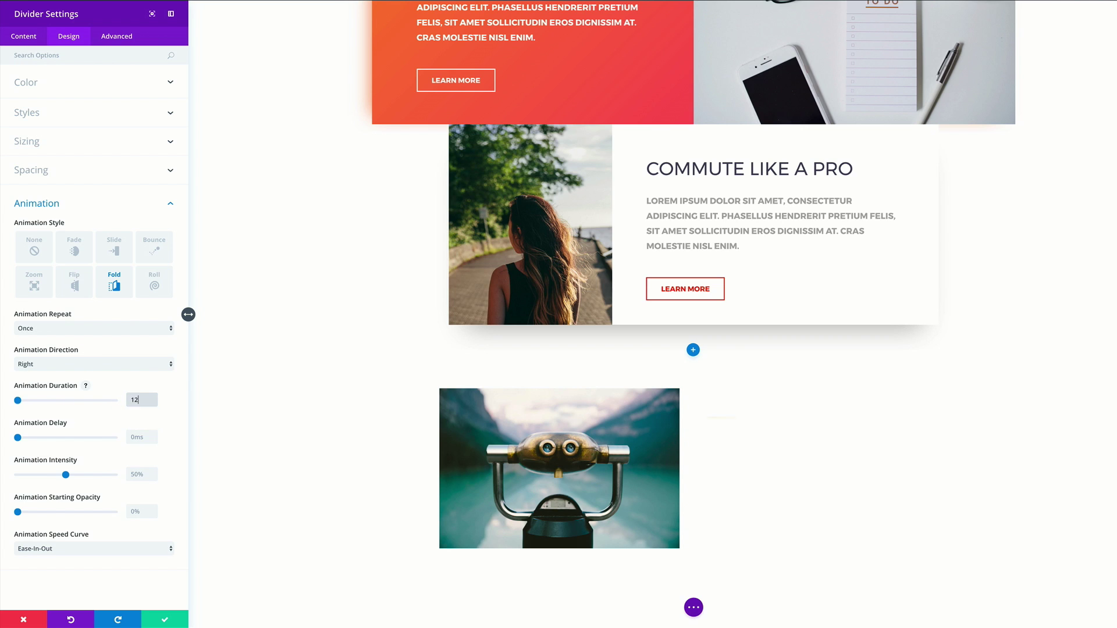
type("1200")
left_click(168, 442)
type("50ms")
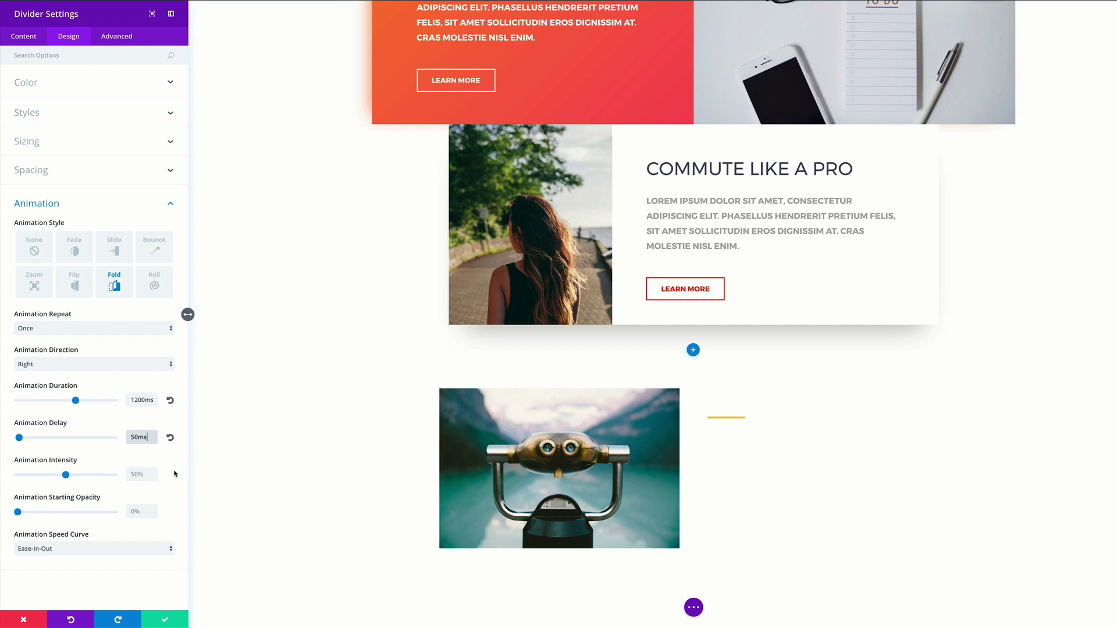
left_click(128, 474)
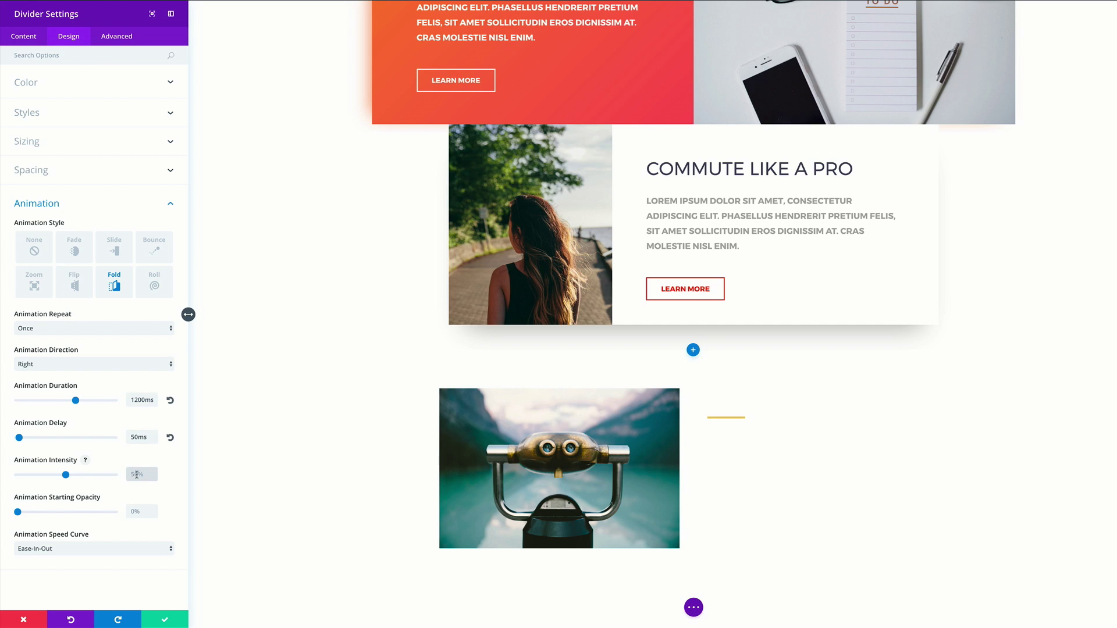
type("70")
Save the divider and insert a Call To Action module beside the binoculars image
left_click(164, 619)
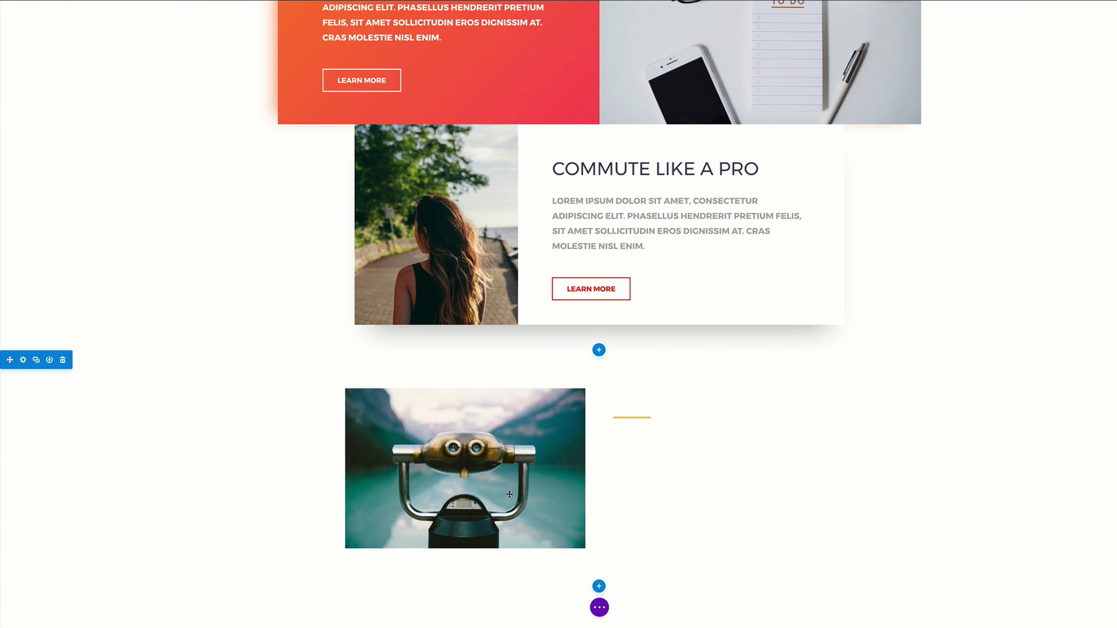
mouse_move(635, 447)
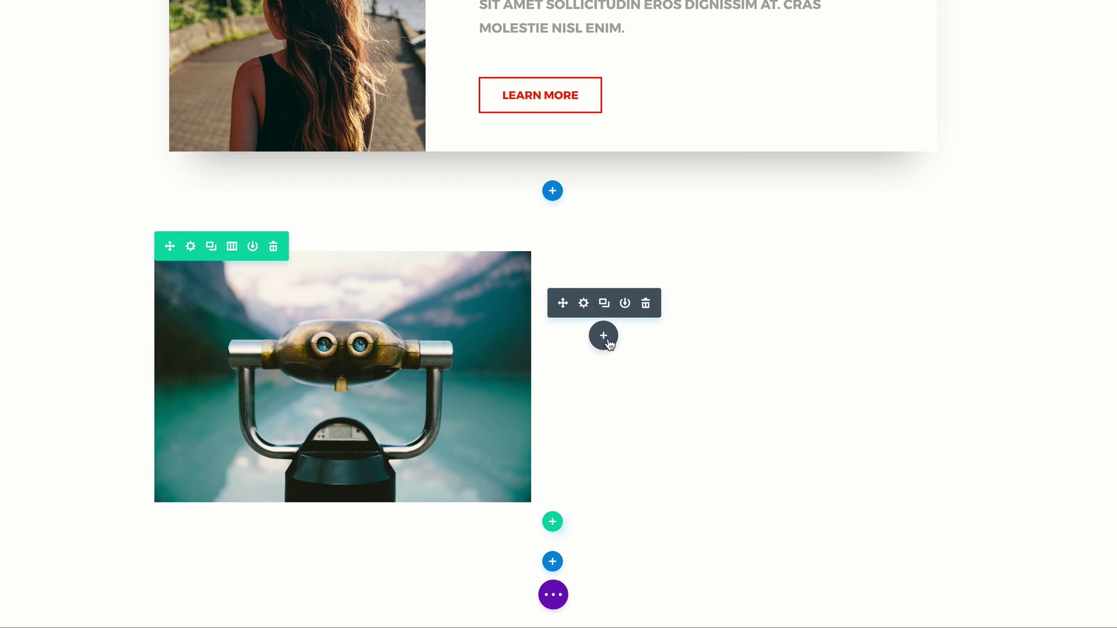
left_click(605, 337)
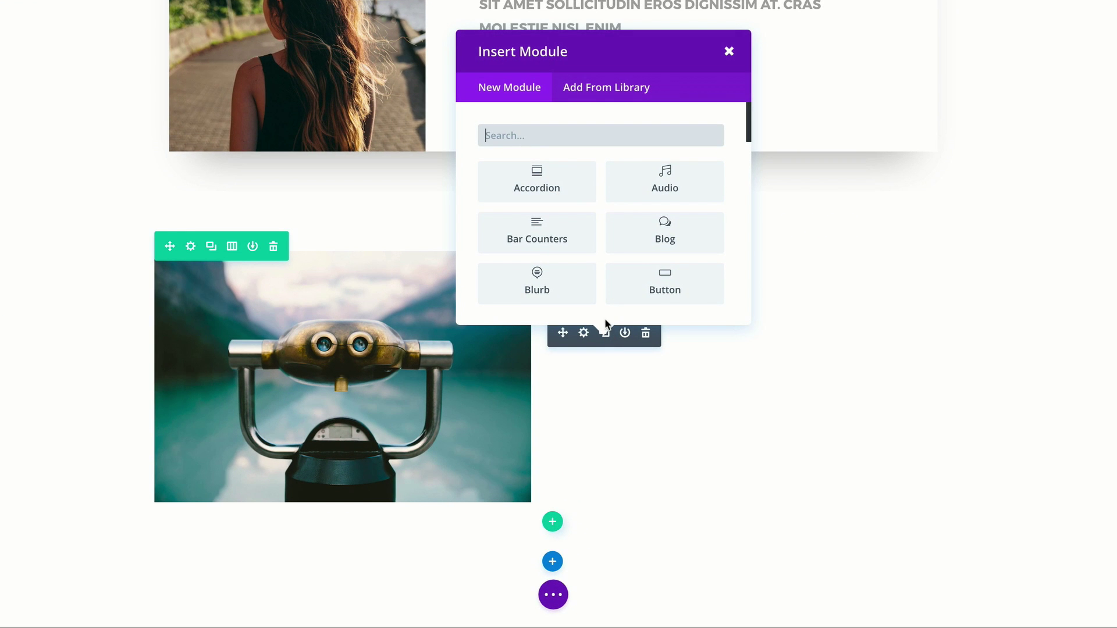
type("call")
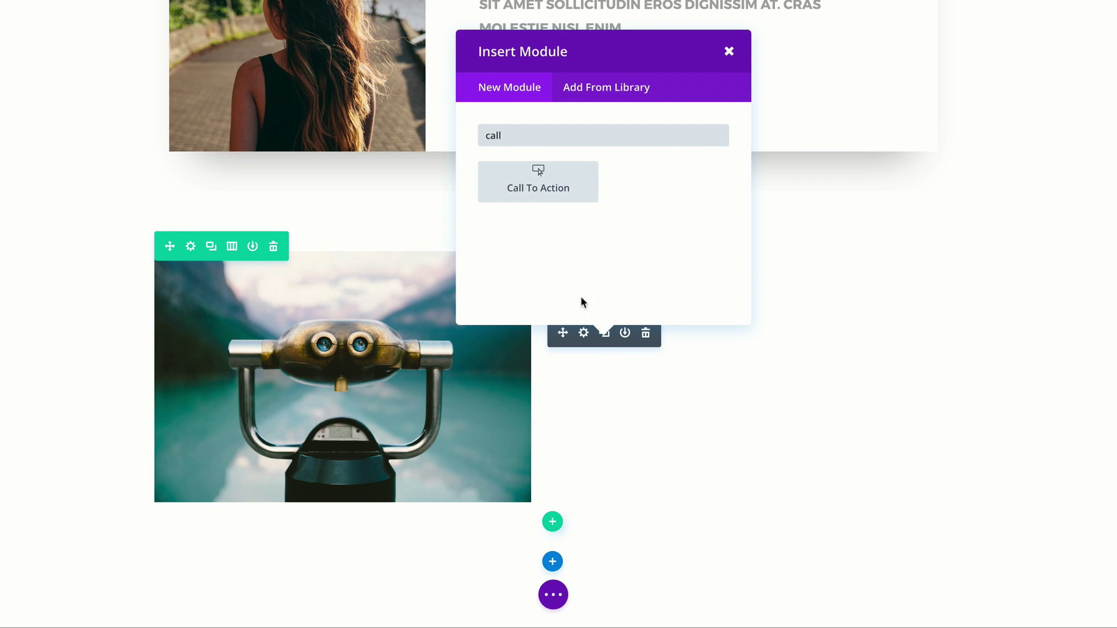
left_click(536, 172)
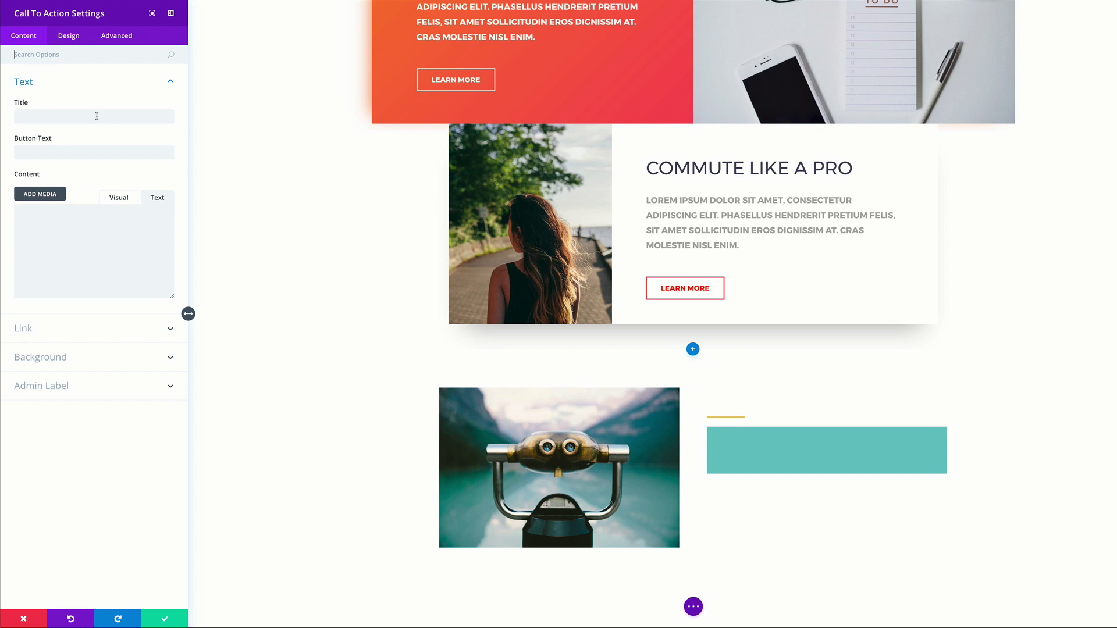
Title the call-to-action 'The Perfect View' with a 'Learn More' button linking to '#'
left_click(95, 119)
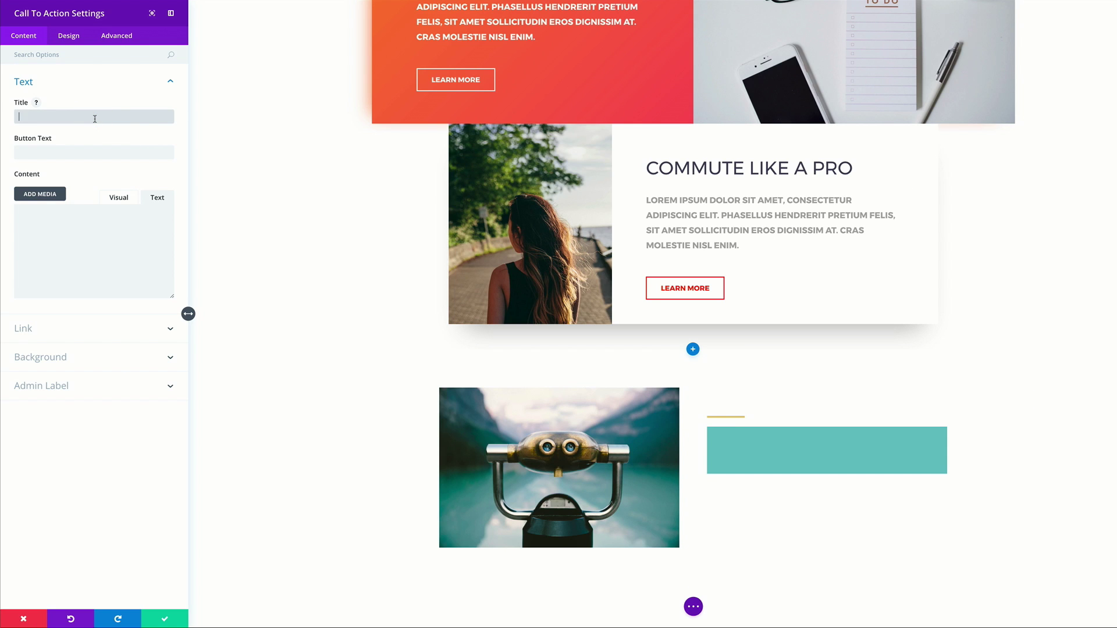
type("The Perfect View")
left_click(100, 151)
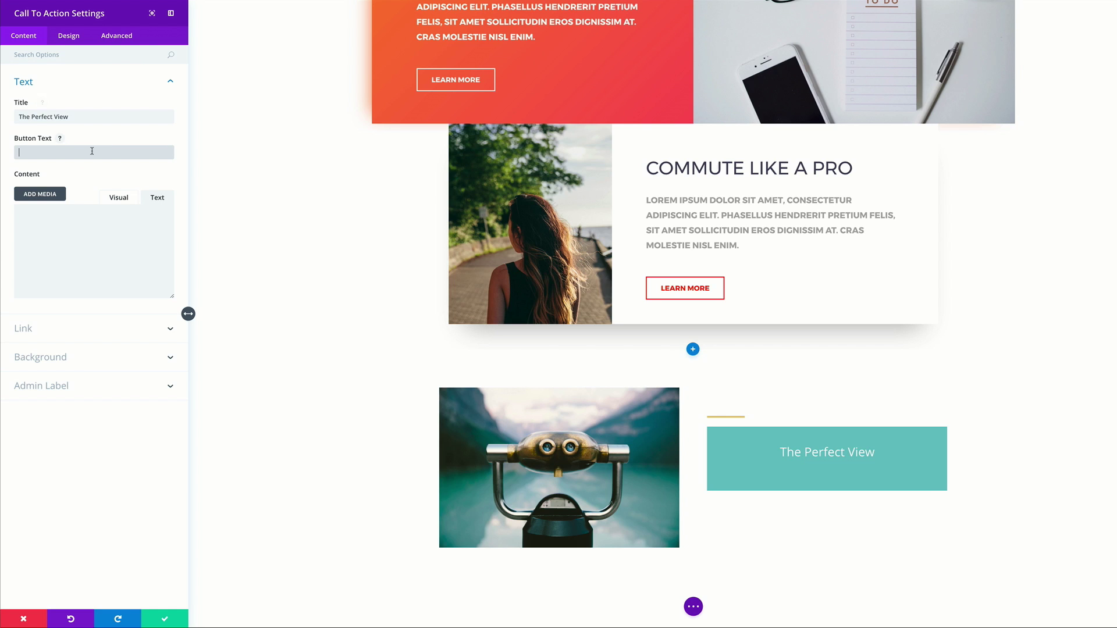
type("Learn More")
left_click(60, 330)
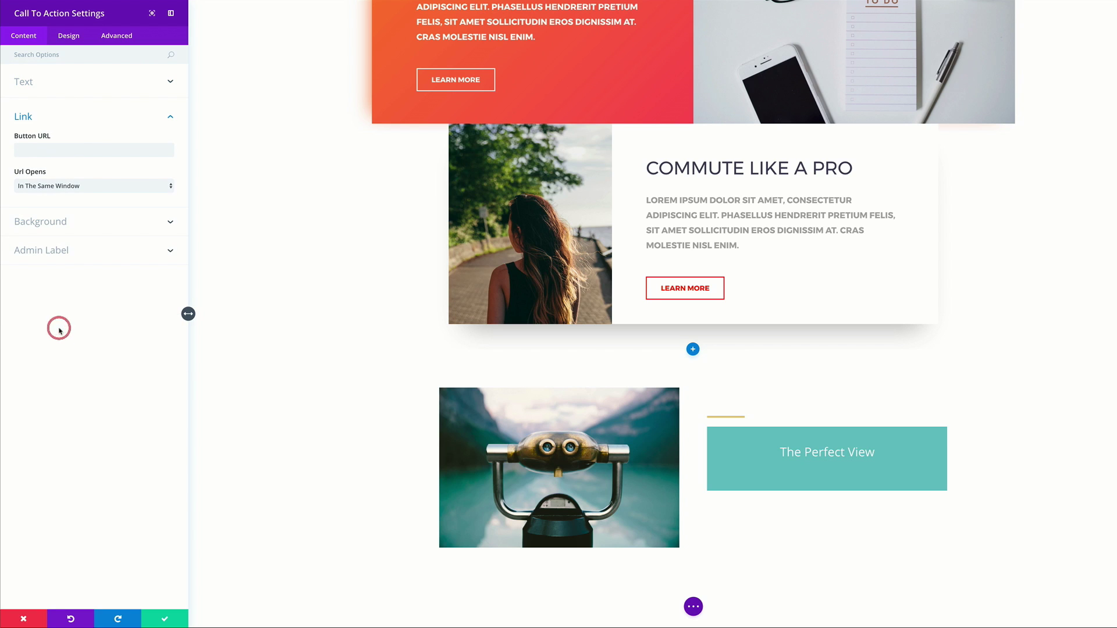
left_click(24, 152)
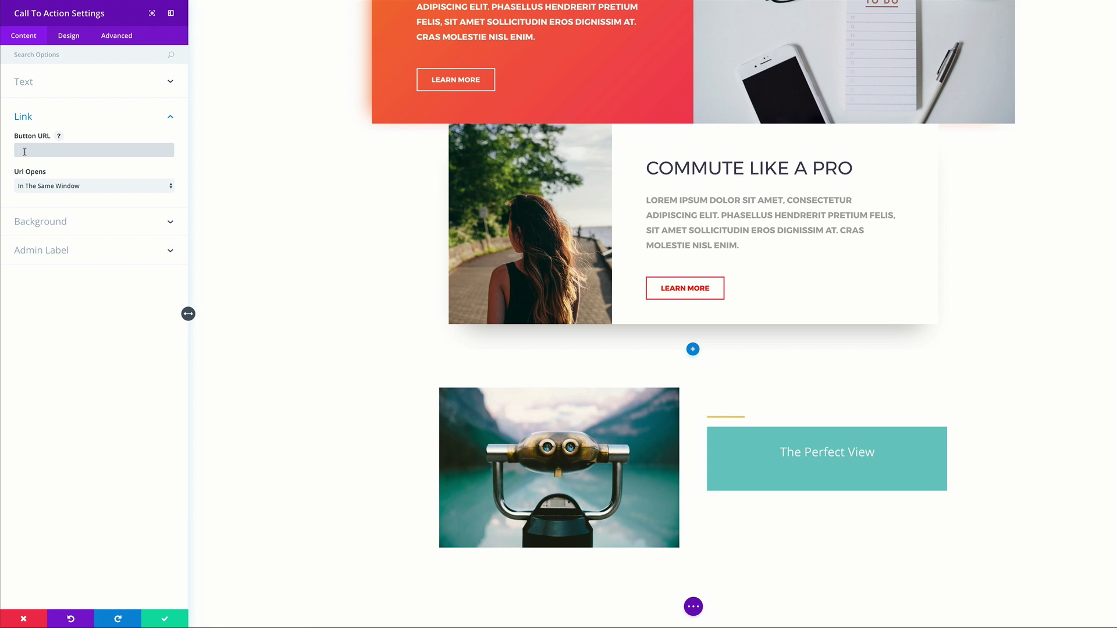
type("#")
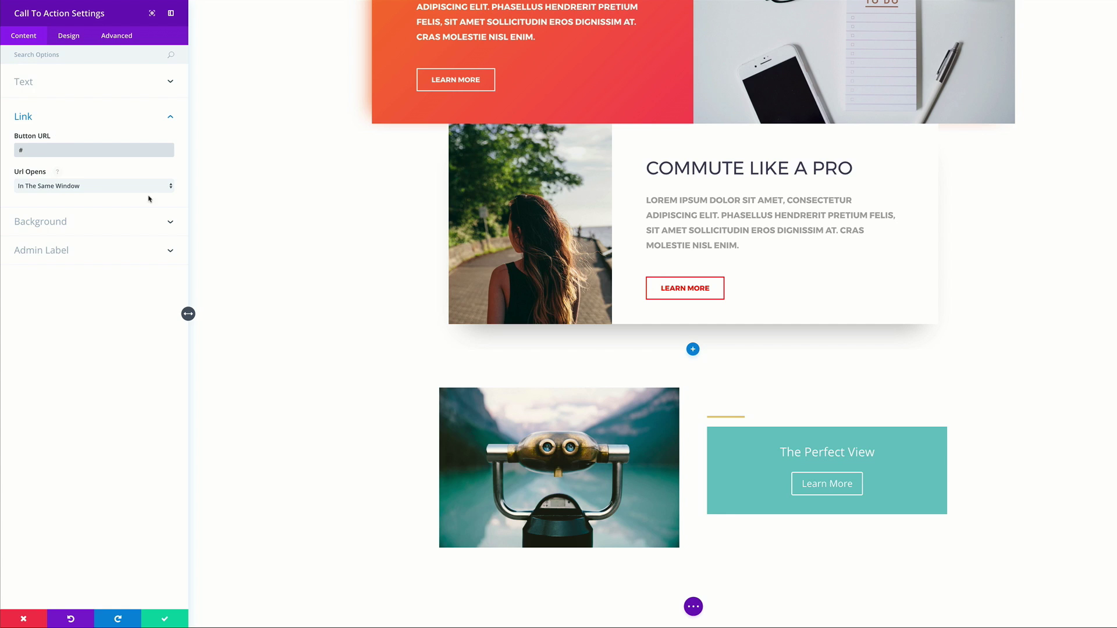
Paste the placeholder lorem ipsum paragraph into the call-to-action body
left_click(36, 84)
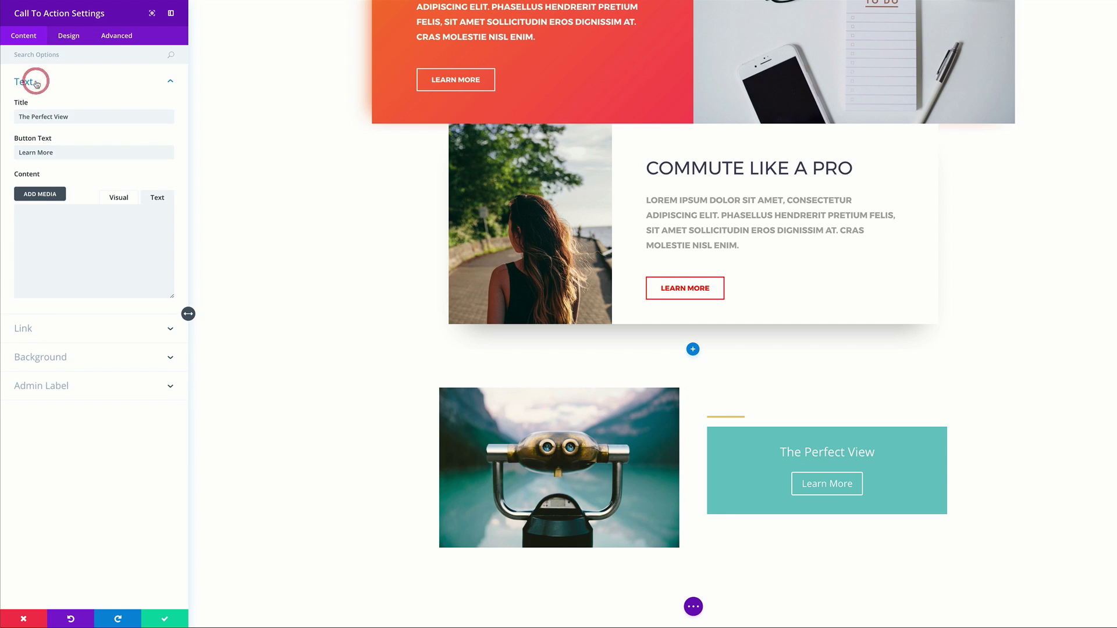
left_click(53, 215)
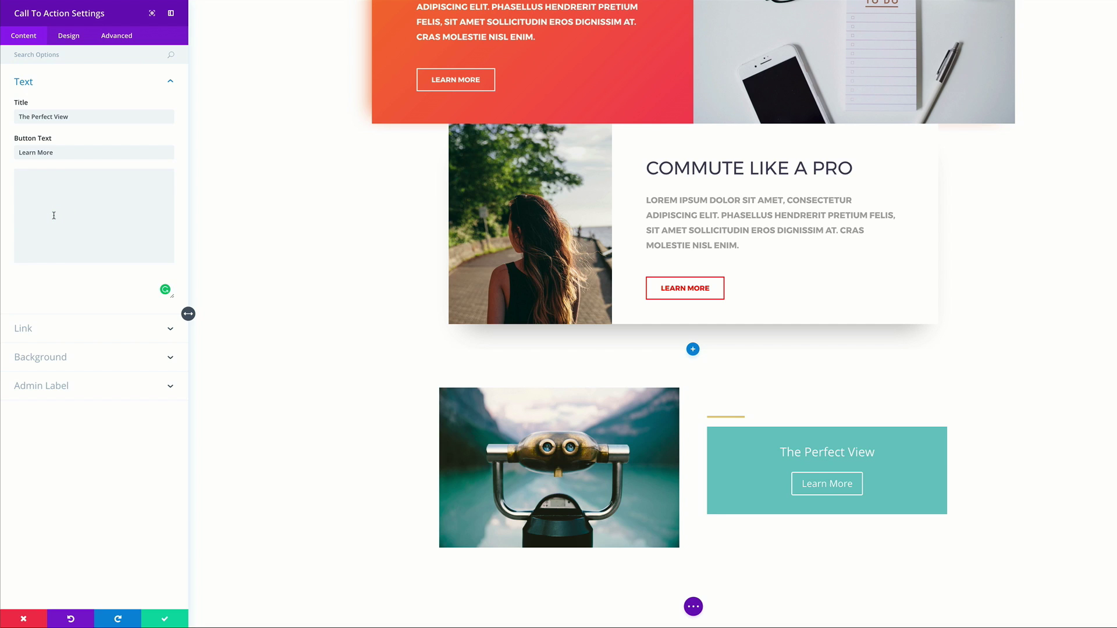
type("Lorem ipsum dolor sit amet, consectetur adipiscing elit. Phasellus bibendum est vitae felis rhoncus gravida. Sed nec purus tempus, sagittis mi id, efficitur nisl. Lorem ipsum dolor sit amet, consectetur adipiscing elit. Phasellus bibendum est vitae felis rhoncus gravida. Sed nec purus tempus, sagittis mi id, efficitur nisi.")
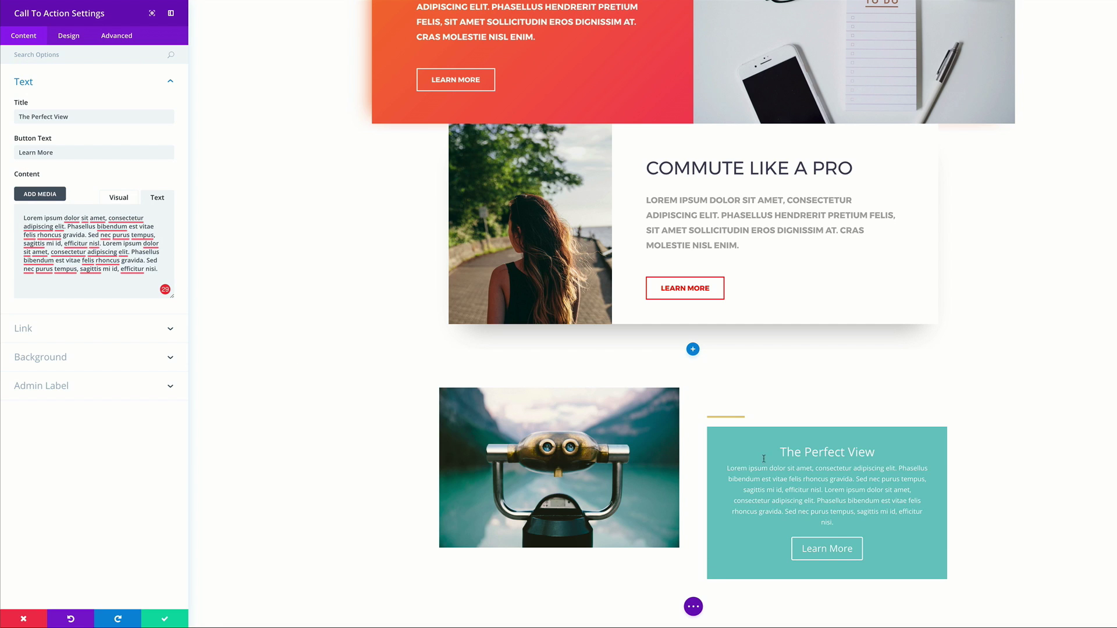
Set Use Background Color to NO so the call-to-action loses its teal fill
left_click(107, 360)
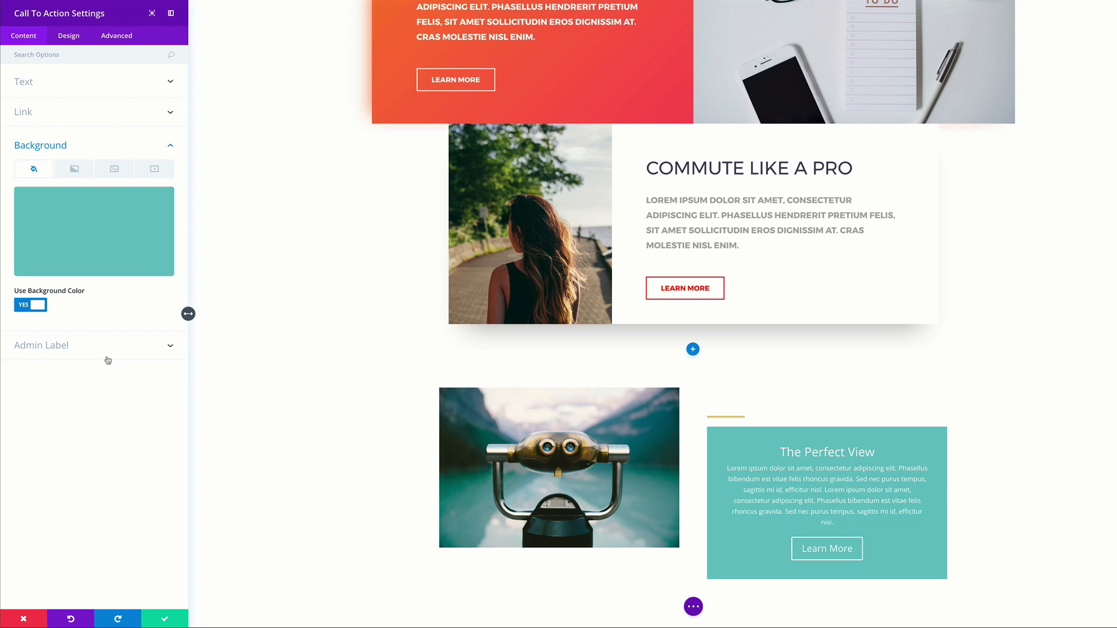
left_click(20, 306)
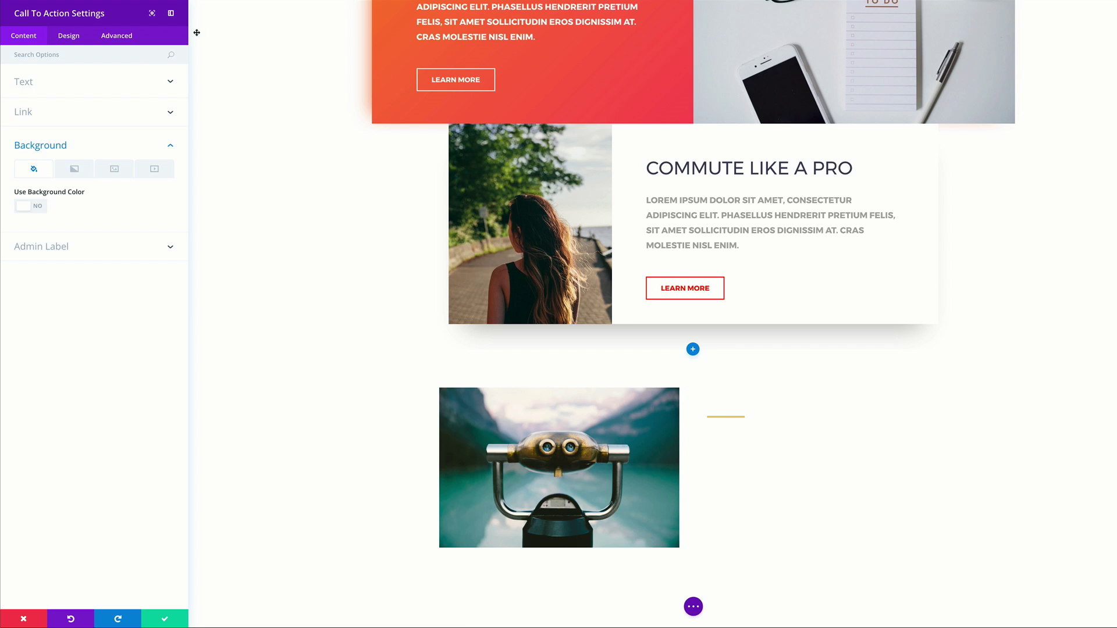
Left-align the call-to-action text and switch it to dark text colour
left_click(70, 37)
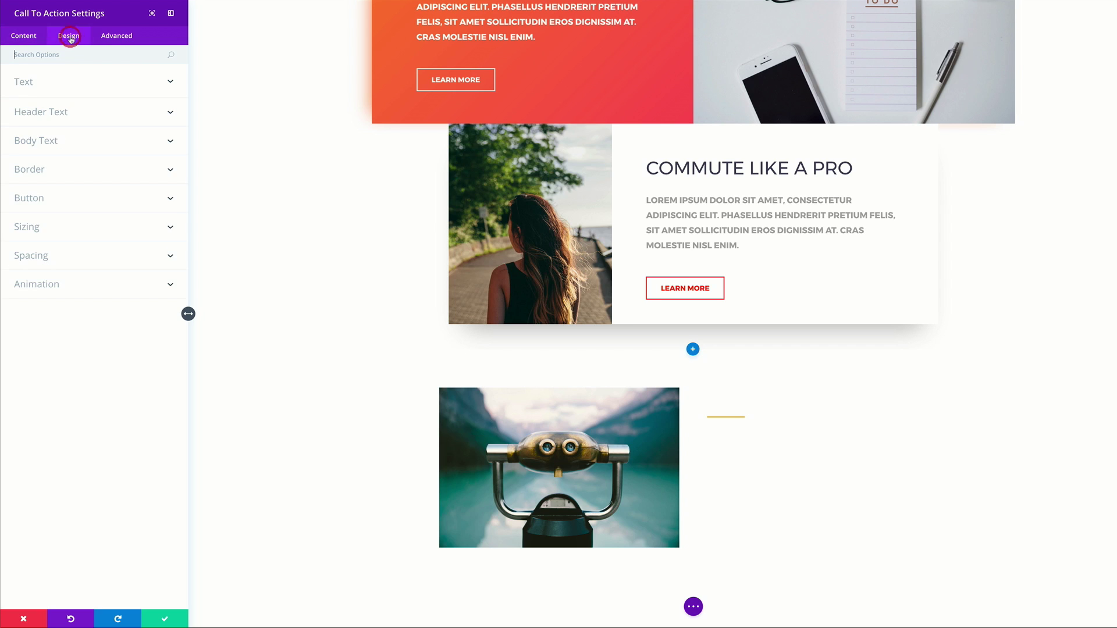
left_click(52, 84)
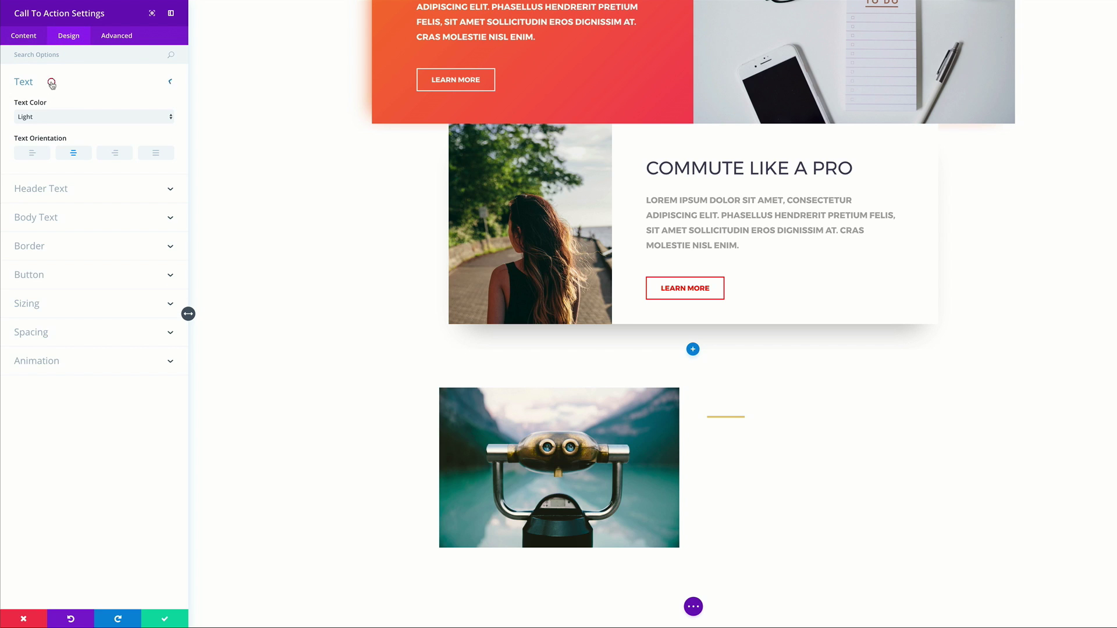
left_click(33, 154)
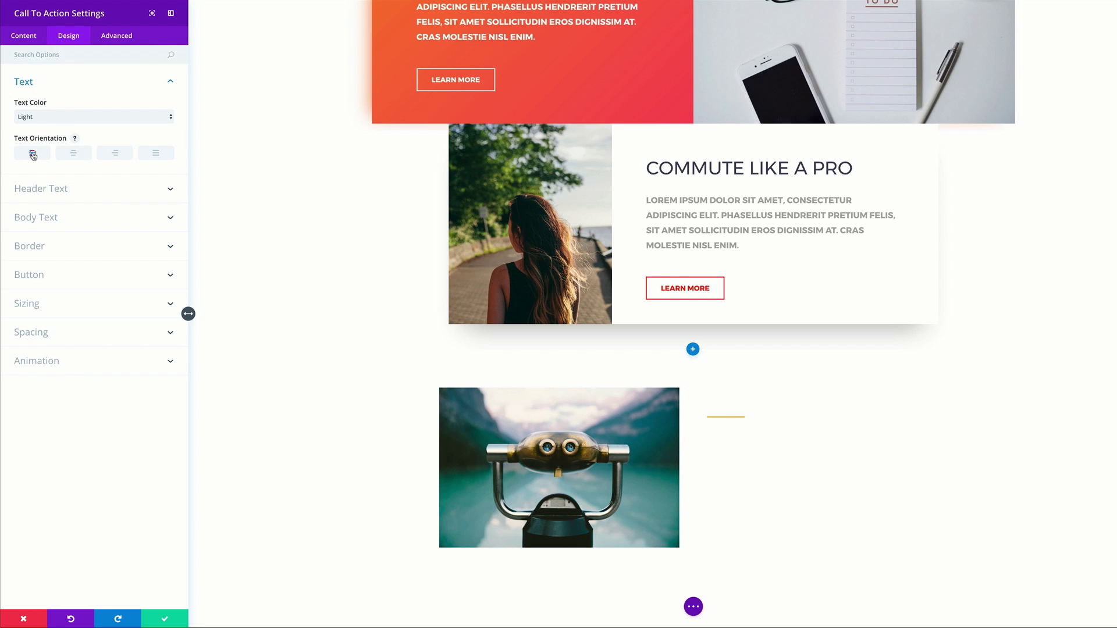
left_click(59, 118)
left_click(53, 124)
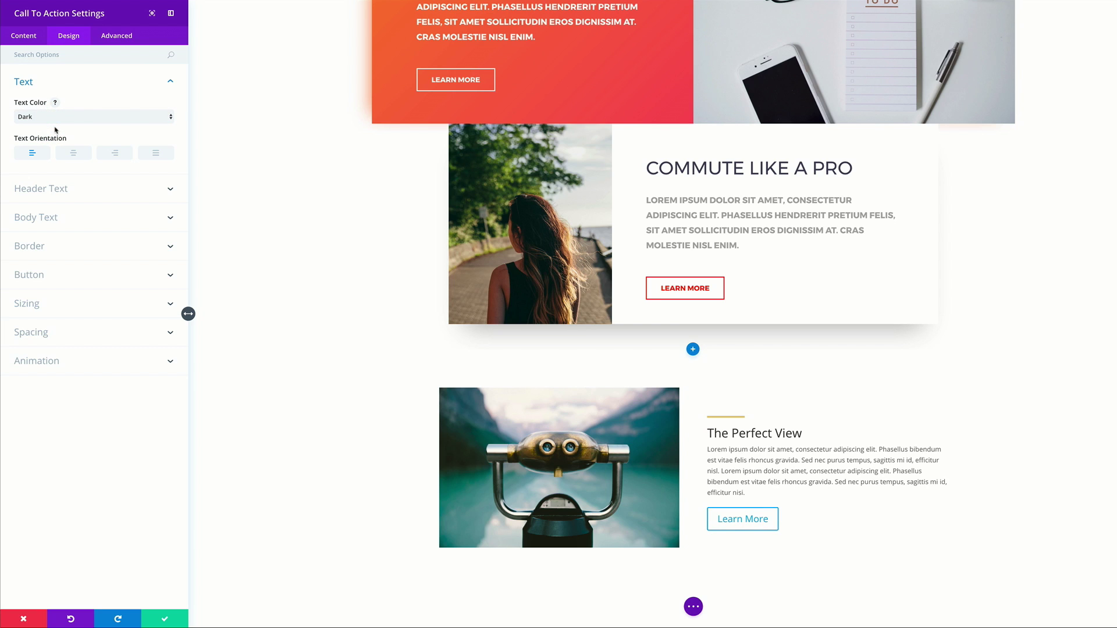
Style the heading in uppercase Lato at 38px
left_click(57, 190)
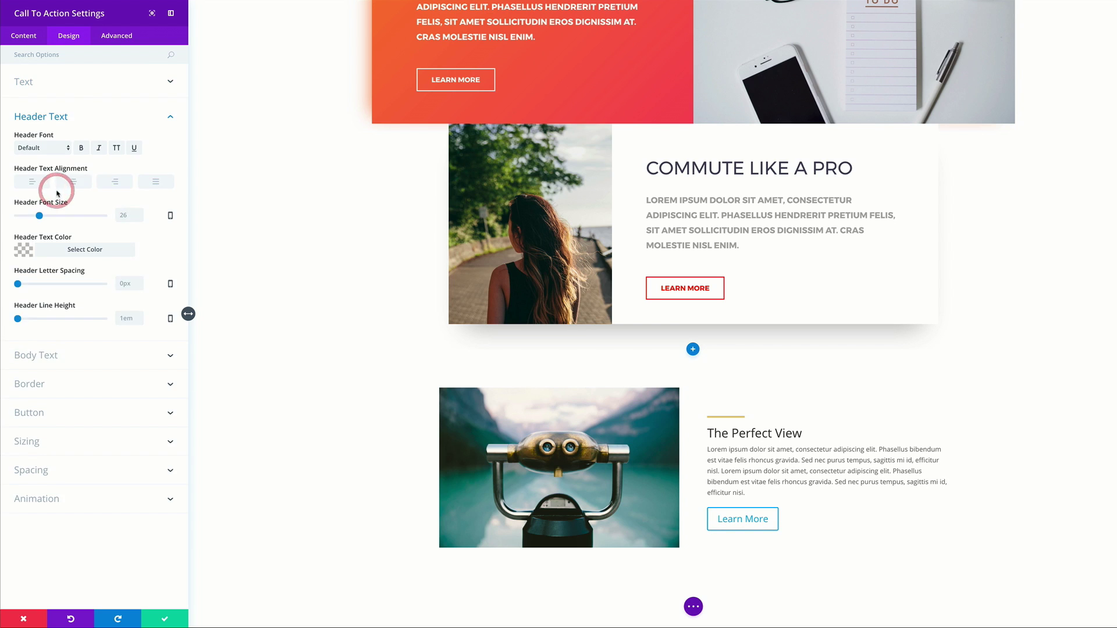
left_click(117, 148)
left_click(45, 150)
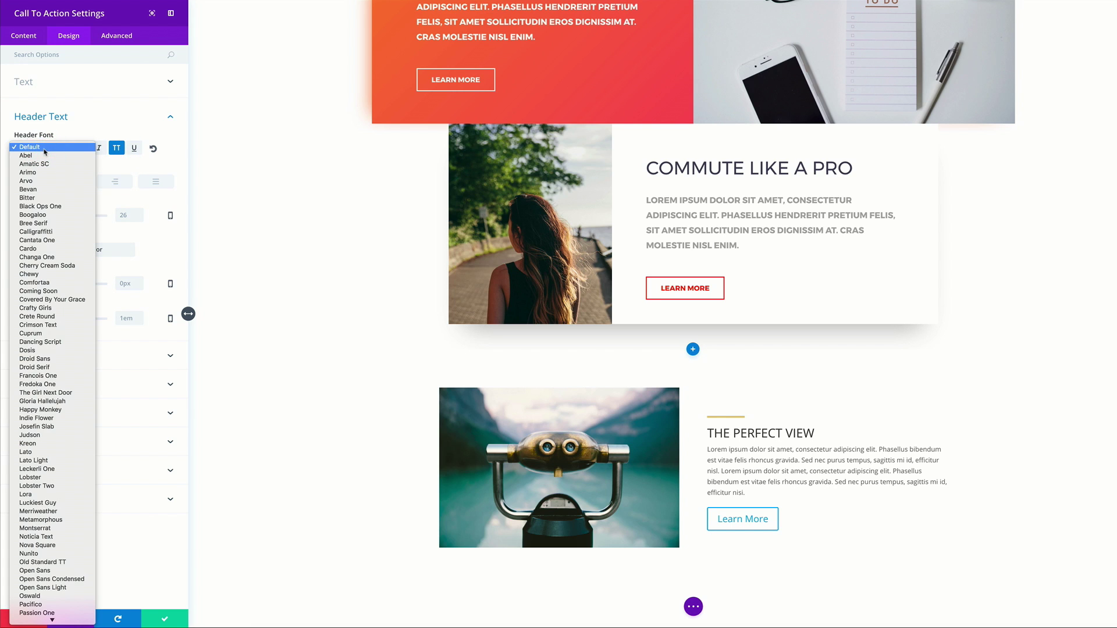
left_click(35, 451)
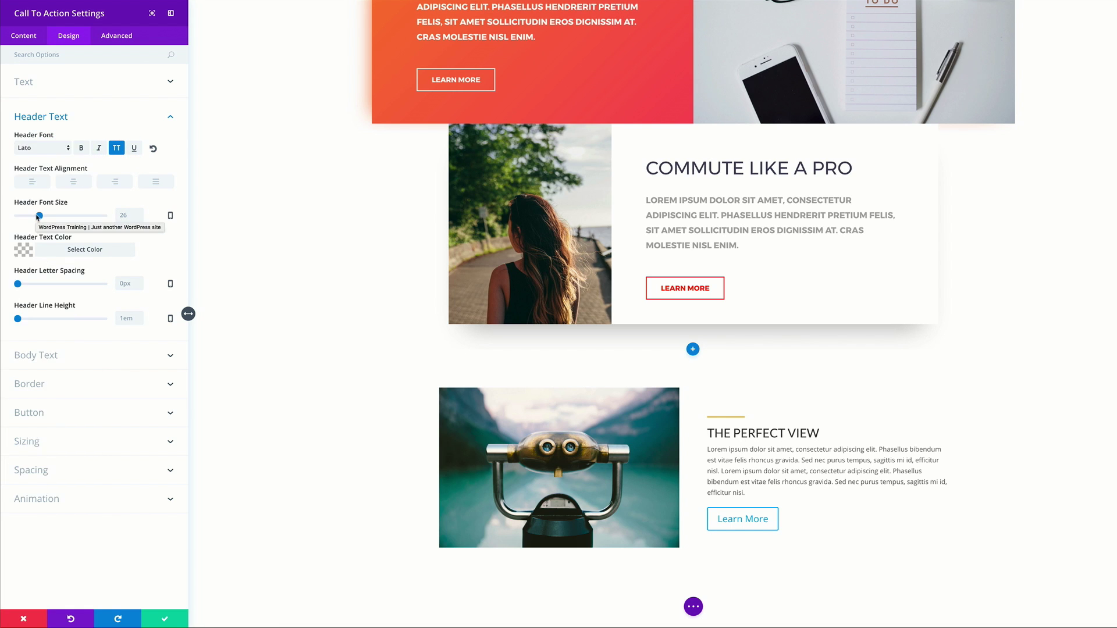
left_click_drag(40, 216, 50, 218)
Make the heading #0c0c0c with 0.2px letter spacing and 1.4em line height
left_click(24, 250)
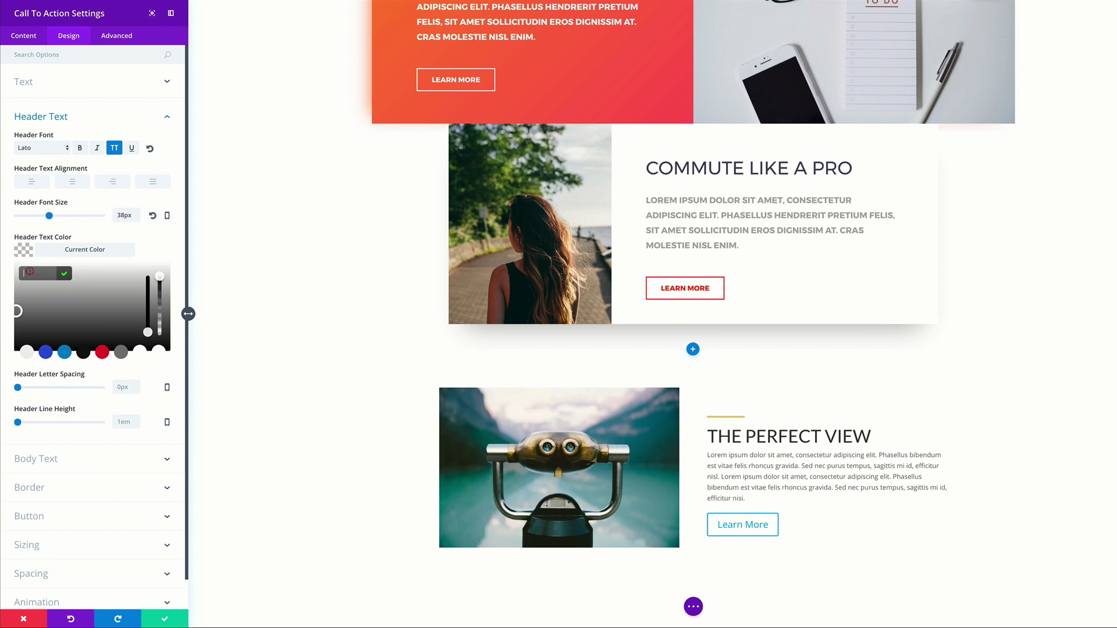
type("#0c0c0c")
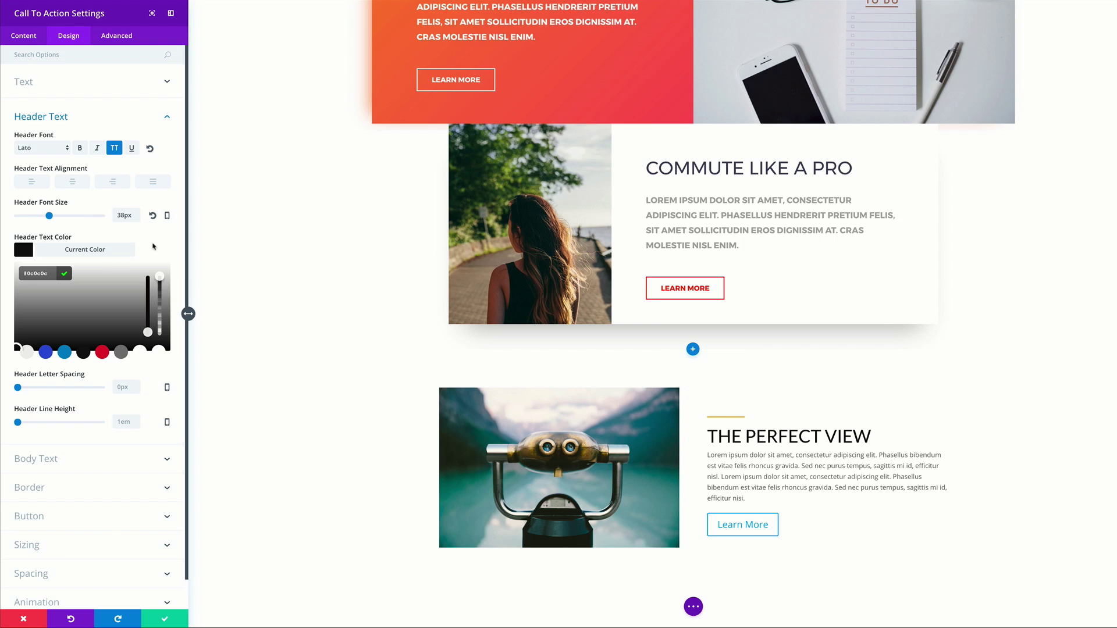
left_click(121, 389)
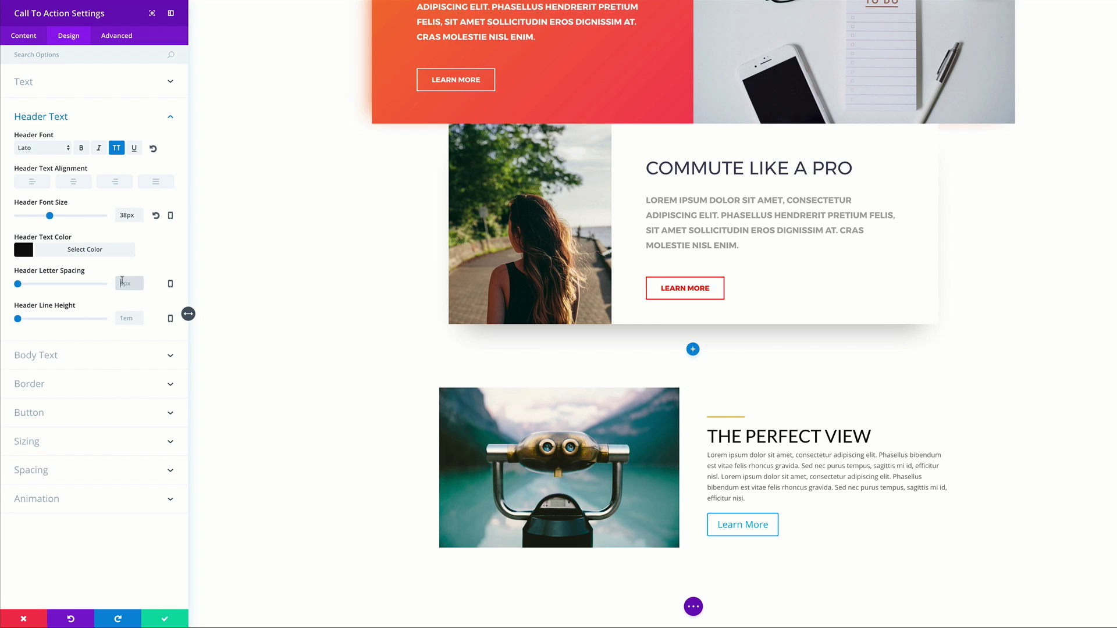
type("0.2")
key("Return")
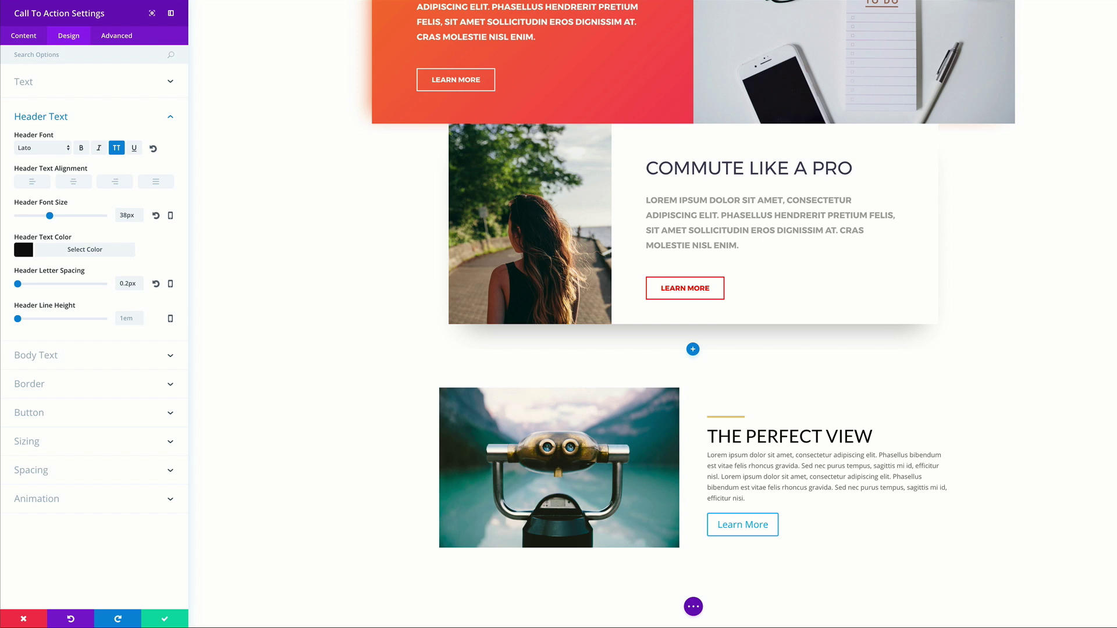
left_click_drag(21, 322, 36, 324)
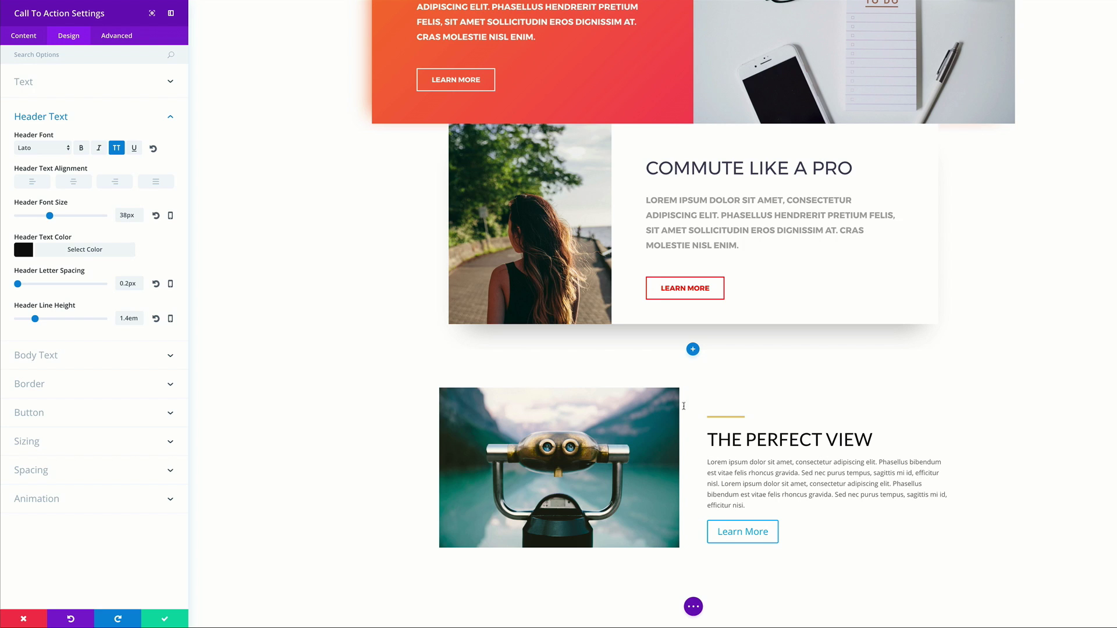
left_click(66, 356)
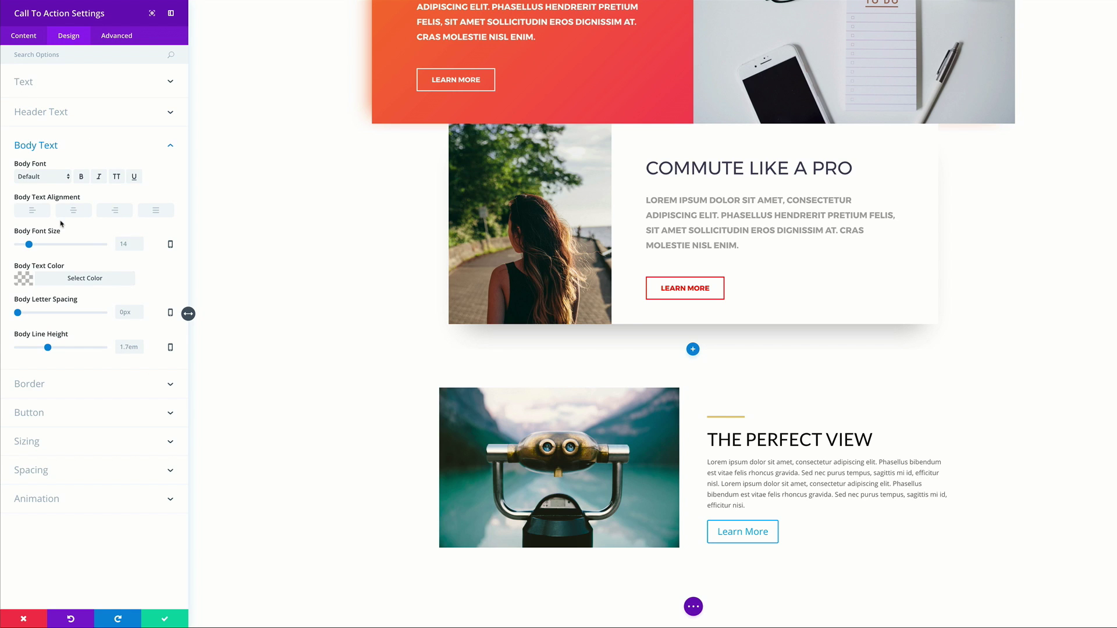
Set the body text to grey #9e9e9e at 18px with 1.8em line height
left_click(24, 280)
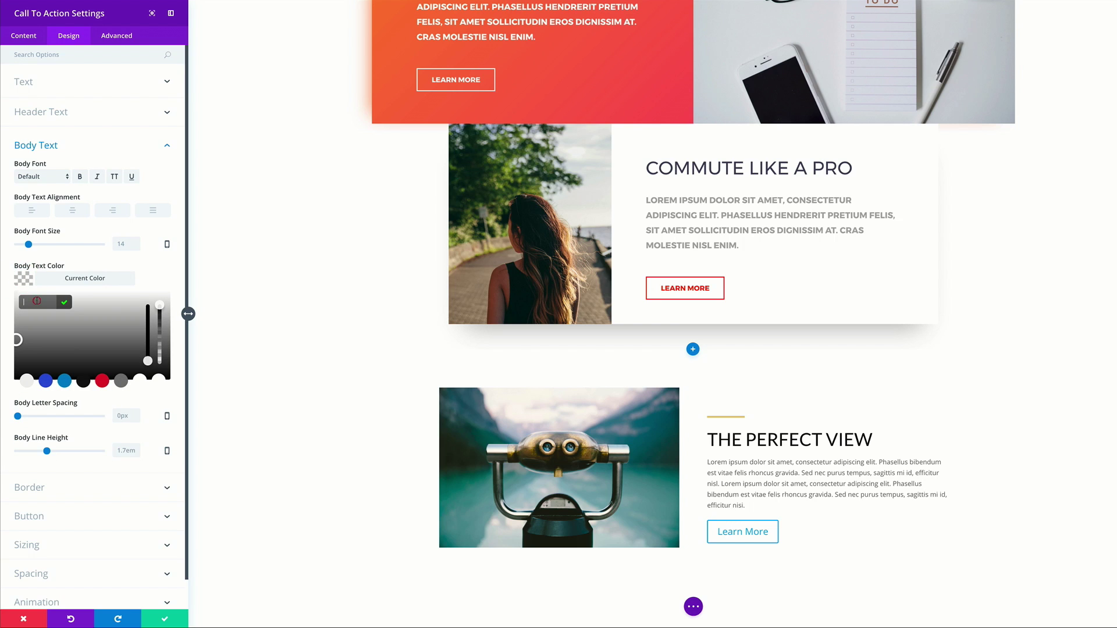
type("#9e9e9e")
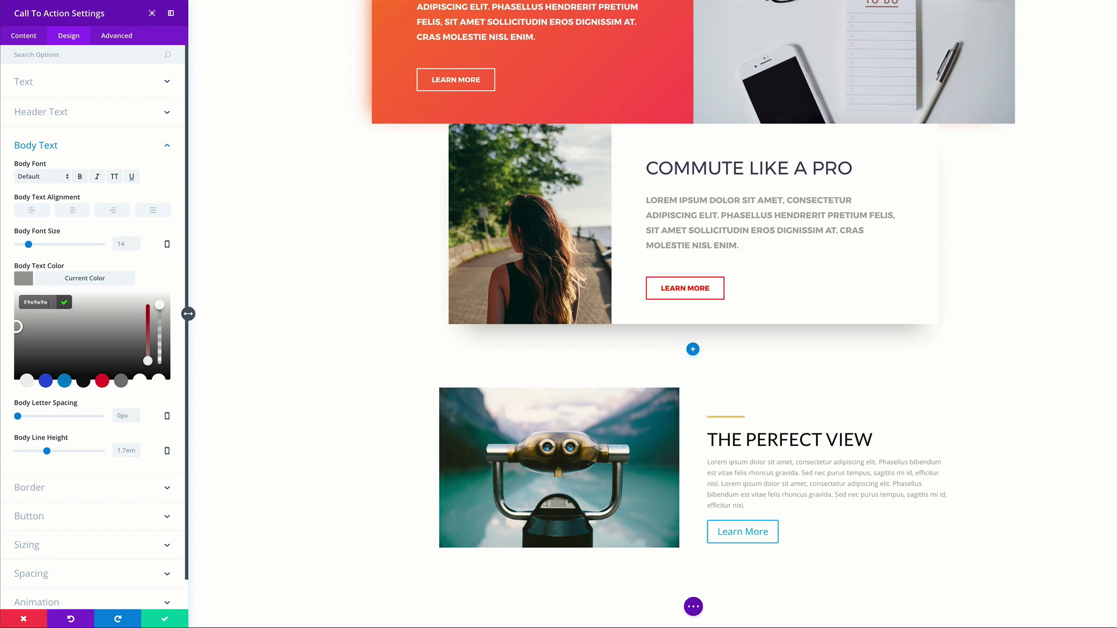
left_click_drag(29, 245, 32, 245)
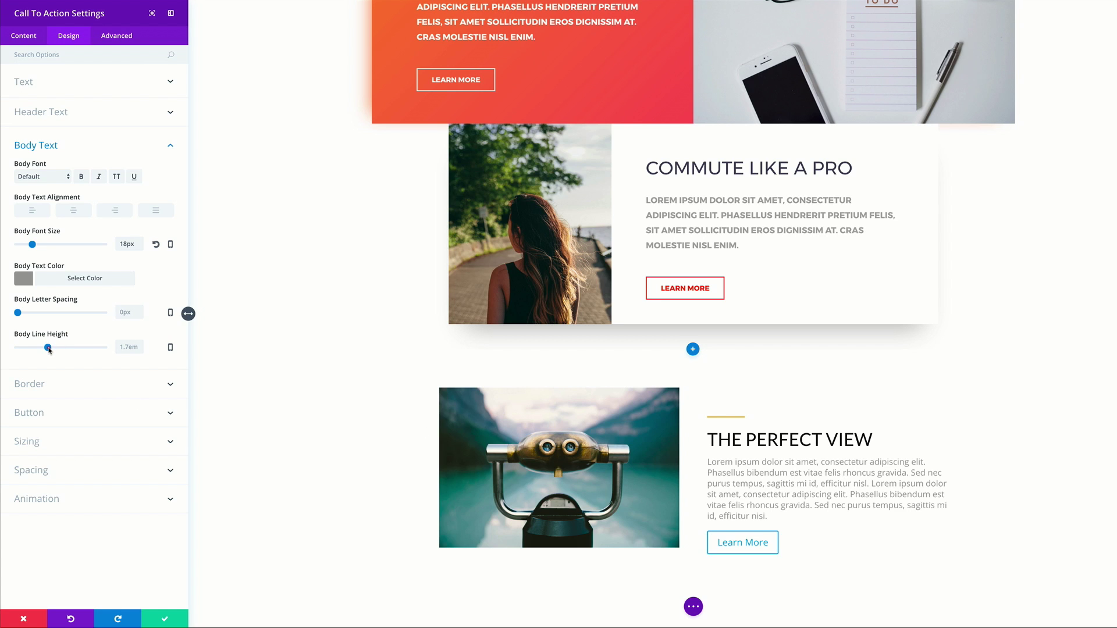
left_click_drag(49, 347, 52, 348)
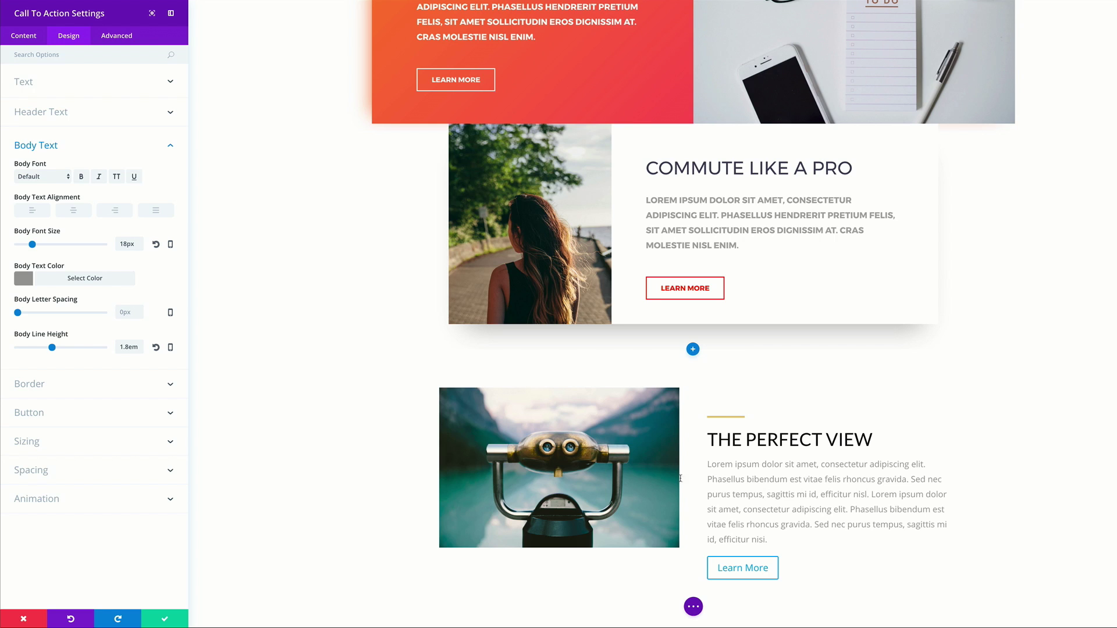
scroll(335, 333, "down", 1)
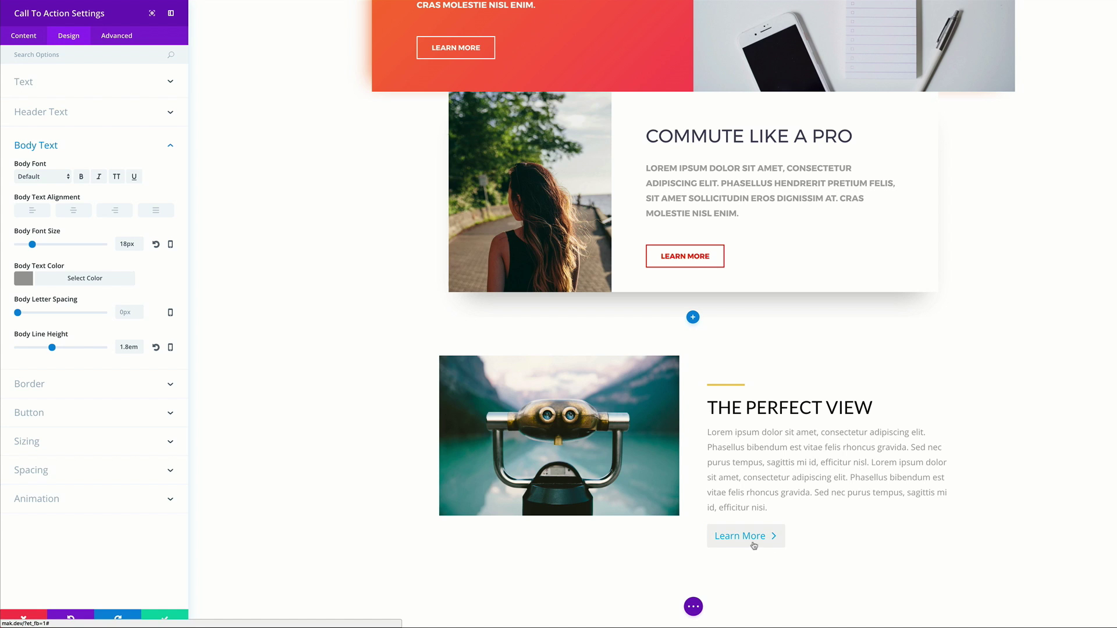
Enable custom button styles with #000000 text at 15px
left_click(58, 415)
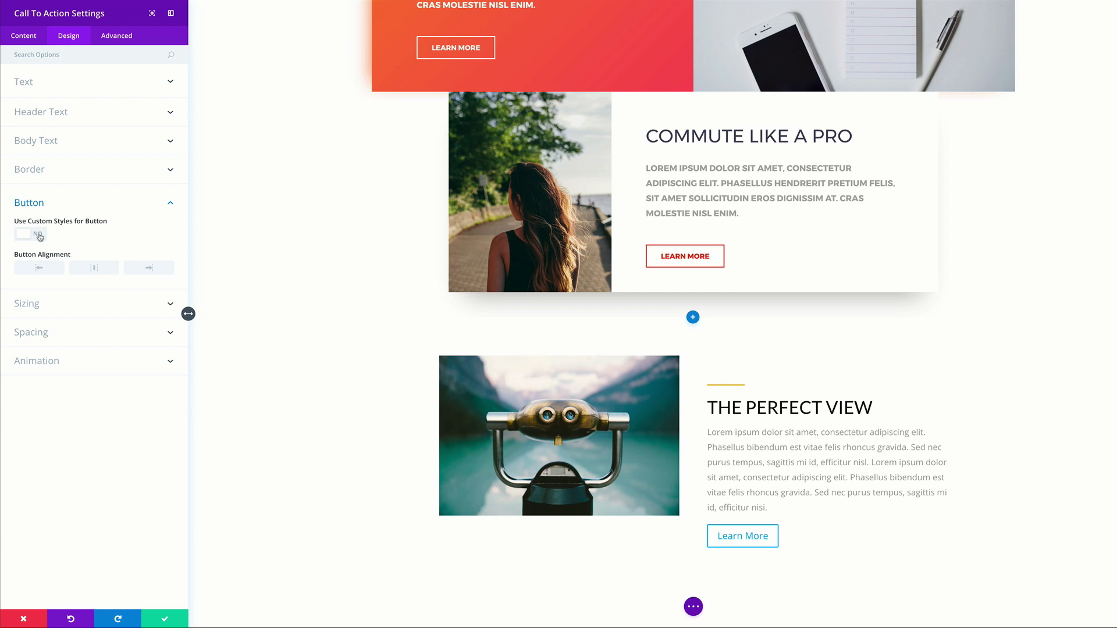
left_click(39, 236)
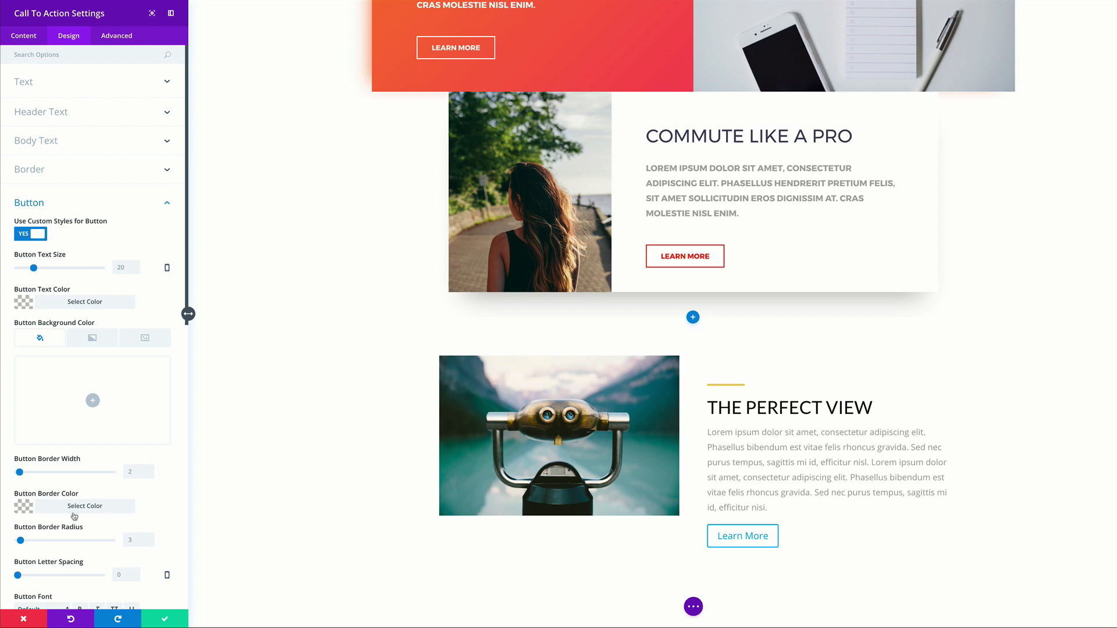
scroll(167, 502, "down", 2)
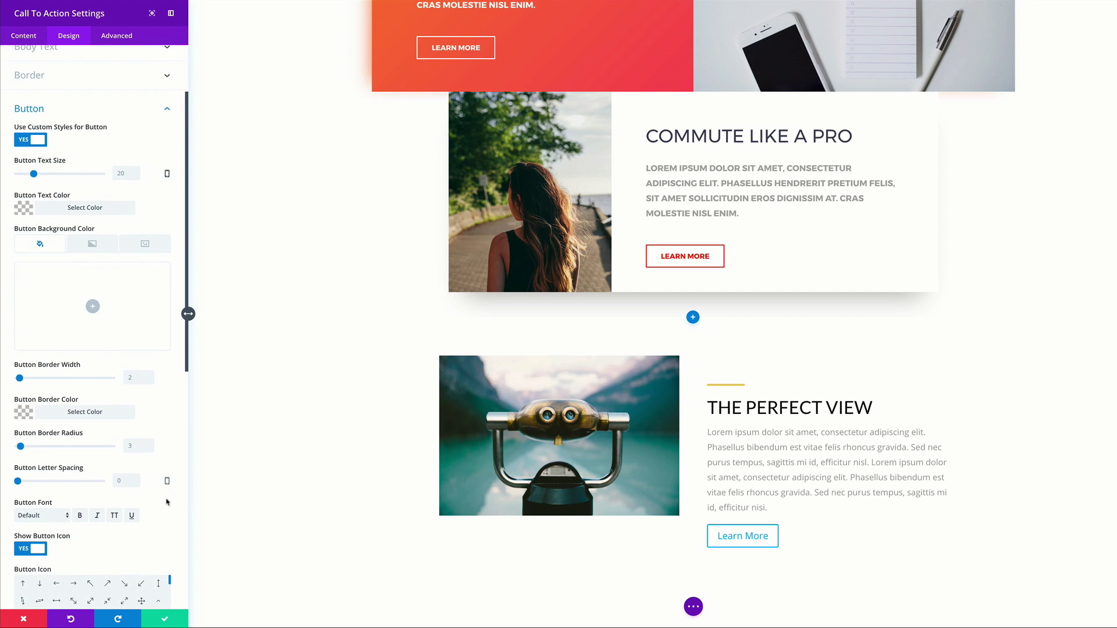
scroll(167, 502, "up", 2)
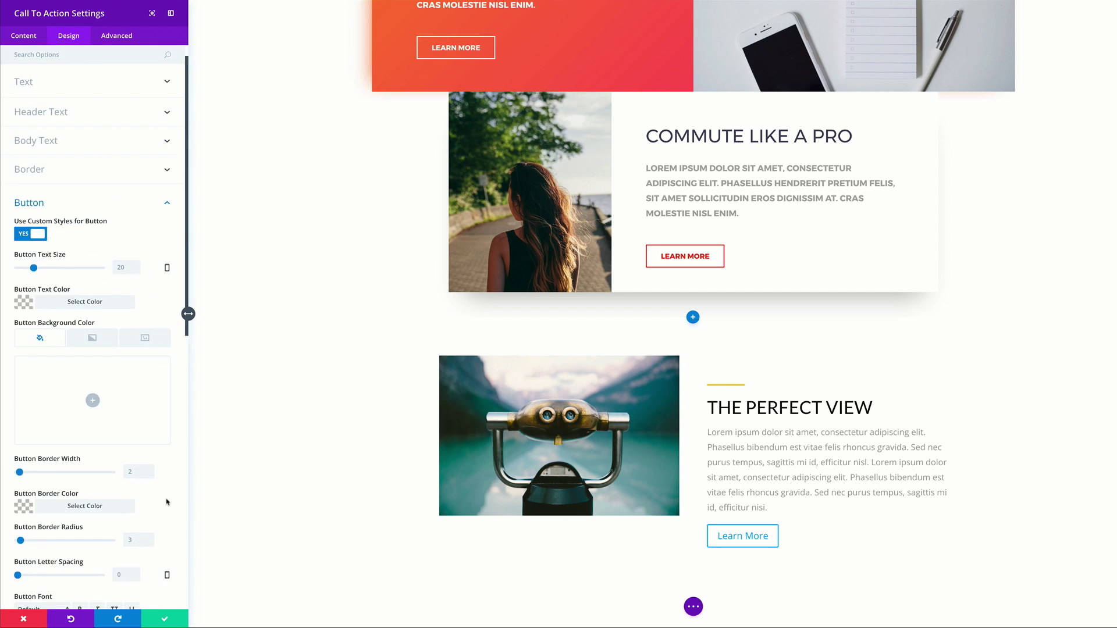
left_click(23, 304)
left_click(32, 324)
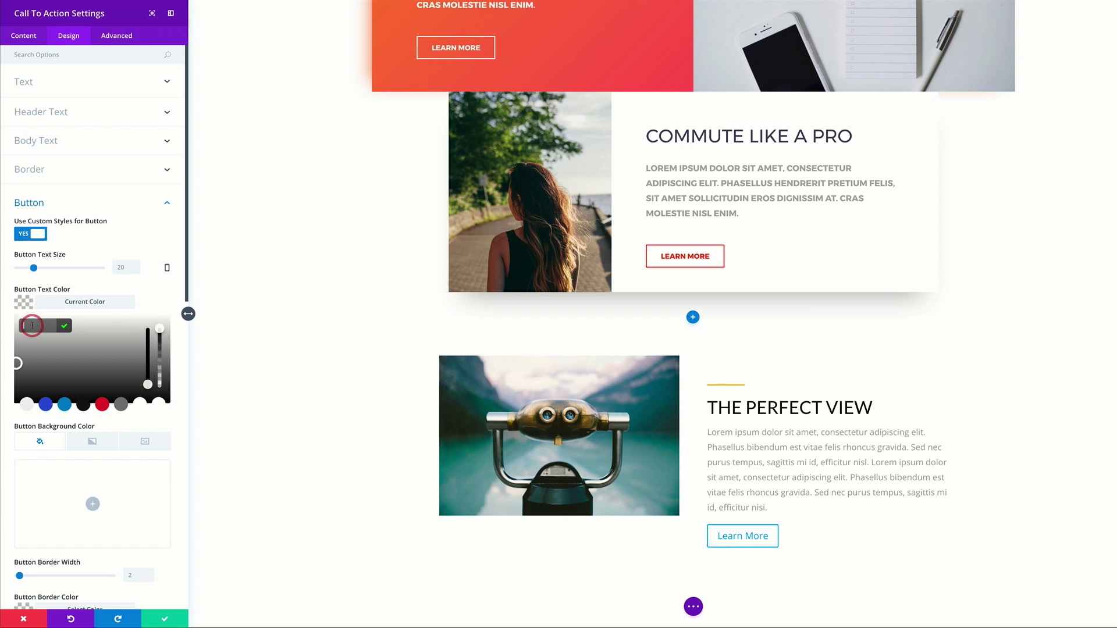
type("#000000")
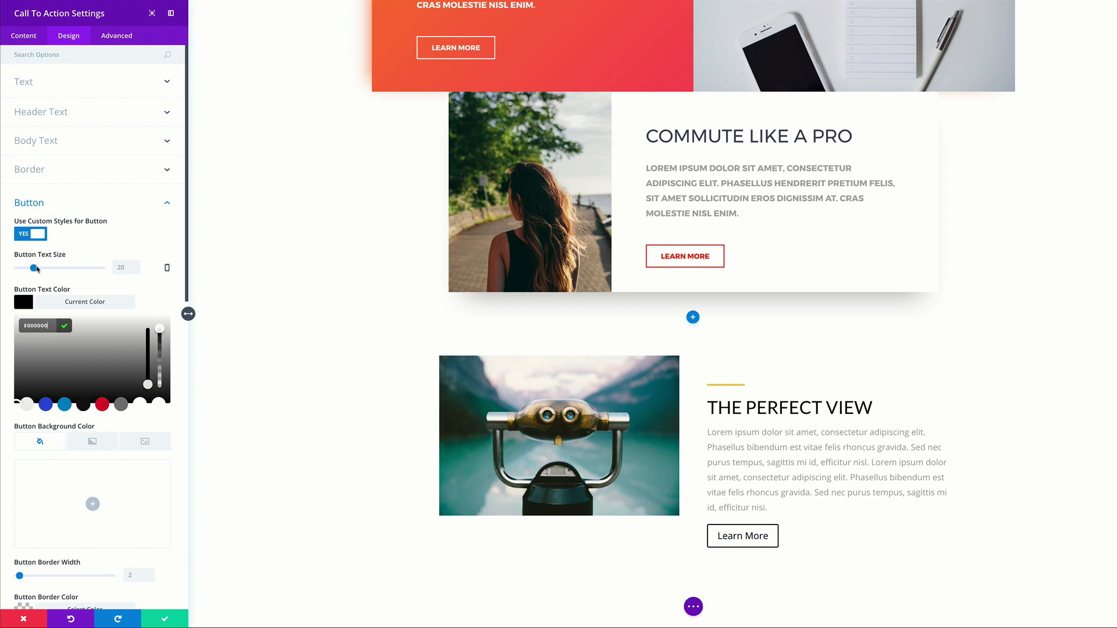
left_click_drag(33, 268, 30, 269)
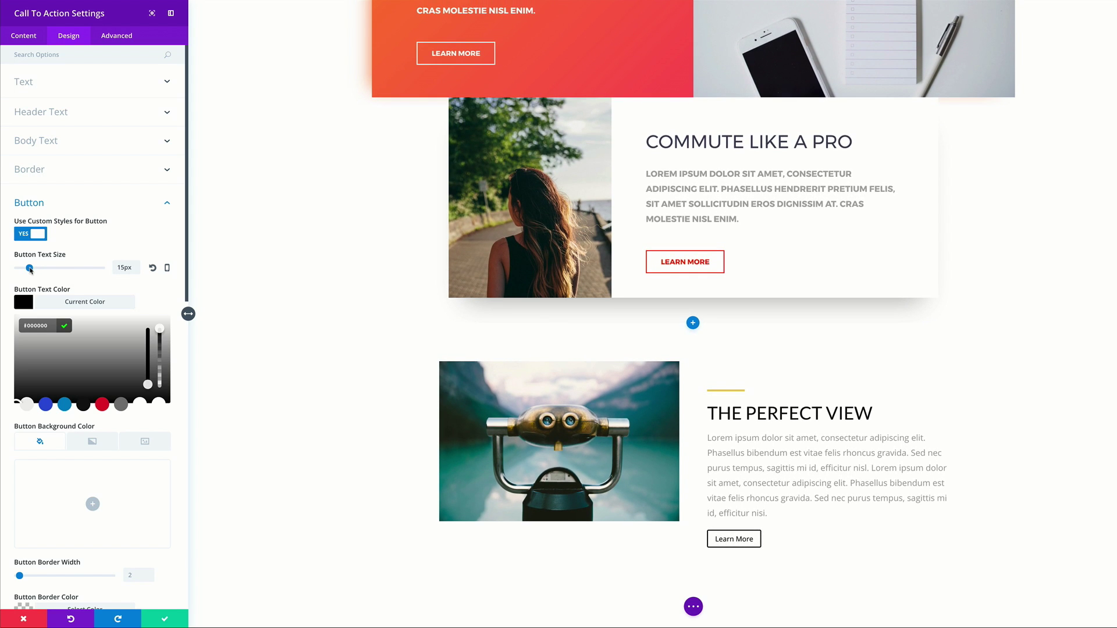
left_click(22, 284)
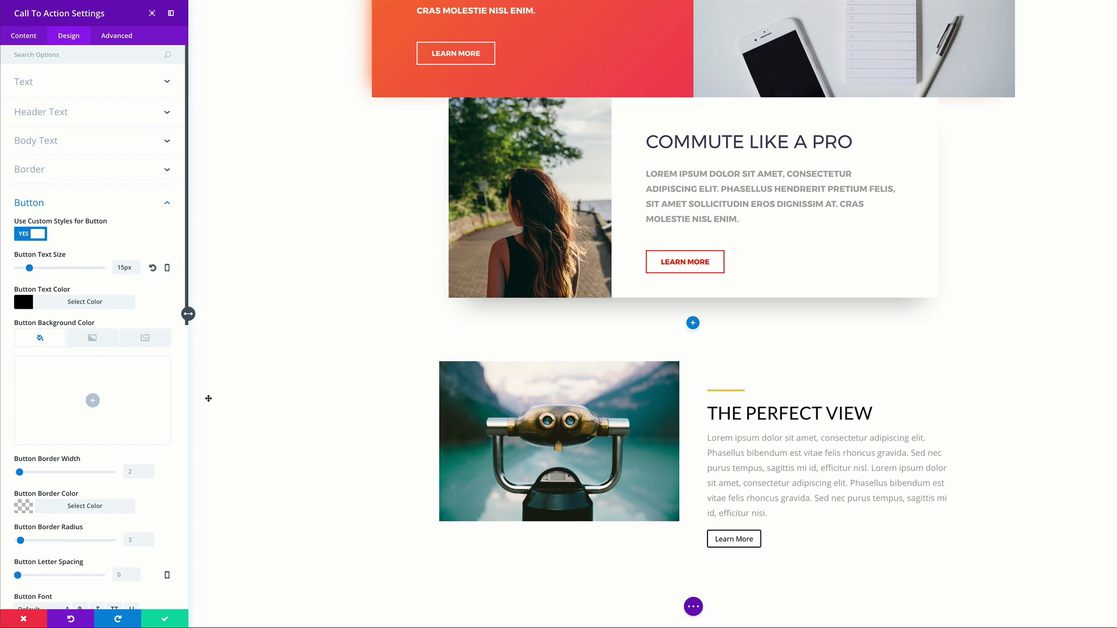
Give the Learn More button a fully transparent background colour
scroll(98, 359, "down", 2)
left_click(92, 343)
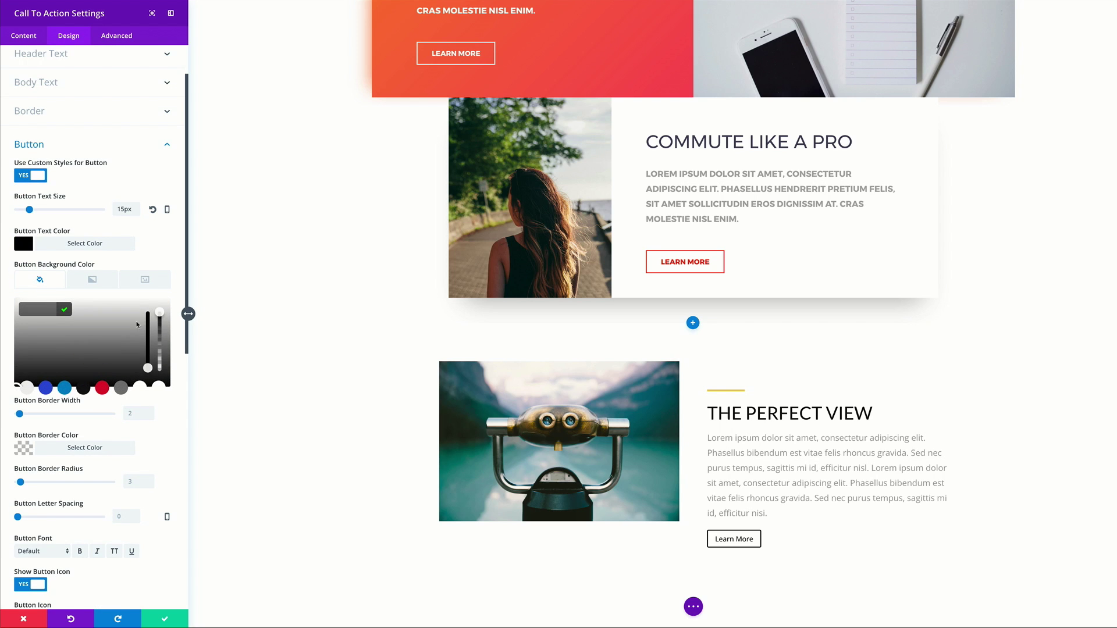
left_click_drag(161, 314, 160, 321)
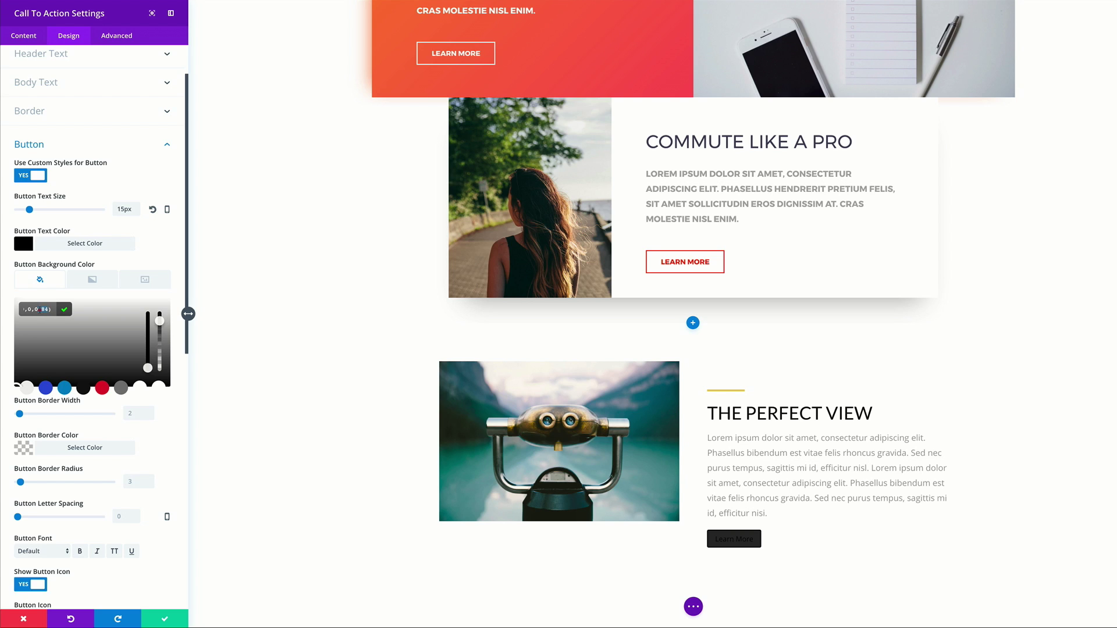
left_click_drag(38, 309, 37, 311)
key("BackSpace")
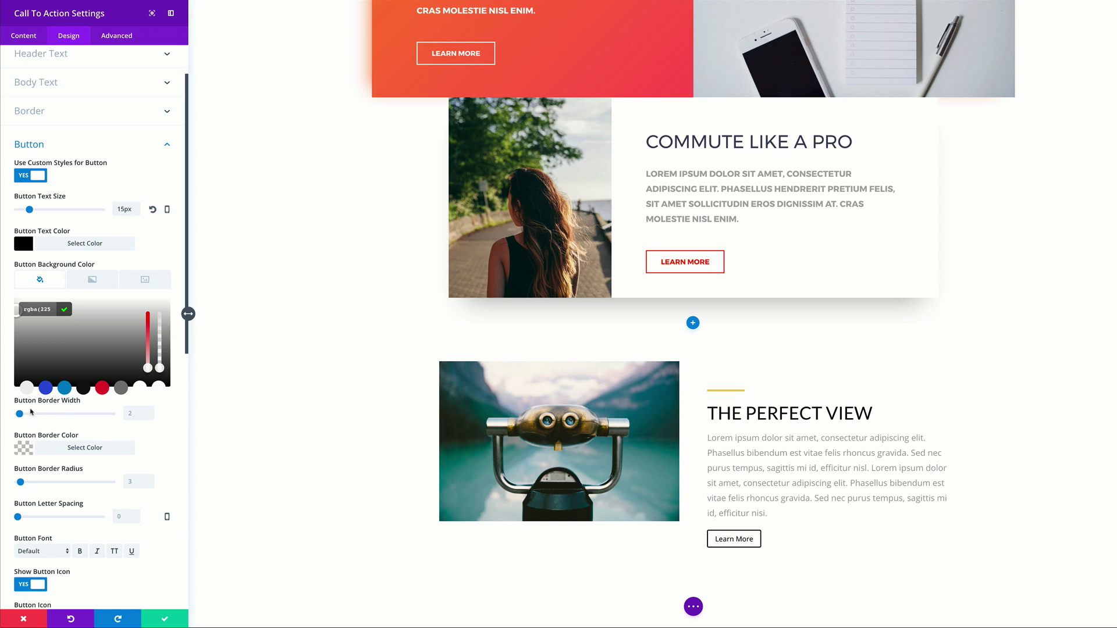
Remove the Learn More button's border
left_click_drag(19, 414, 11, 417)
scroll(11, 416, "down", 1)
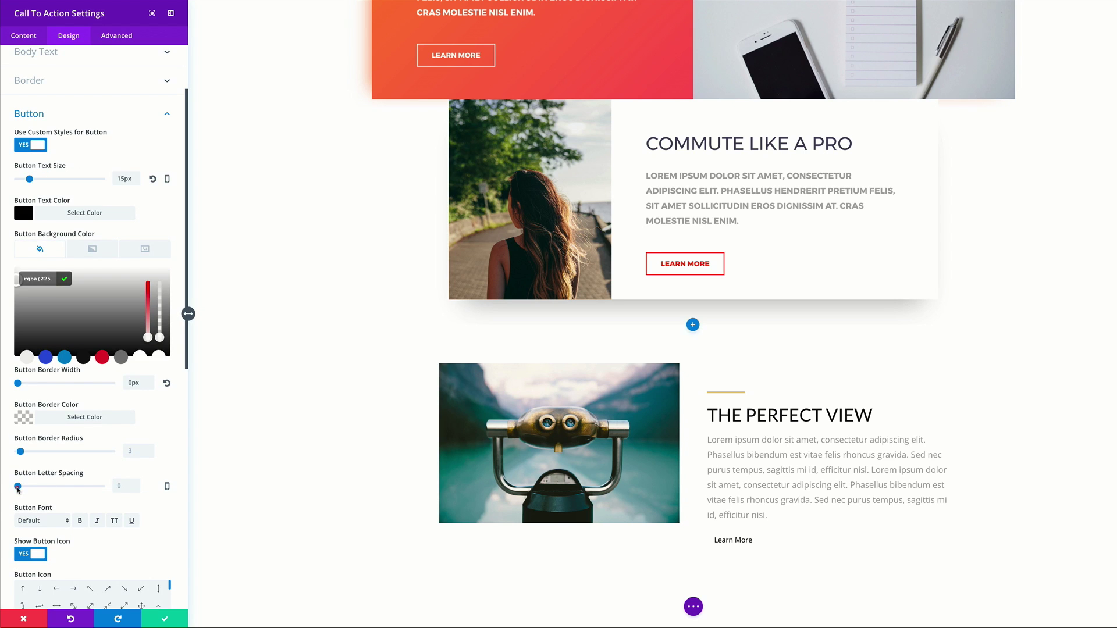
left_click_drag(18, 487, 19, 486)
scroll(181, 521, "down", 2)
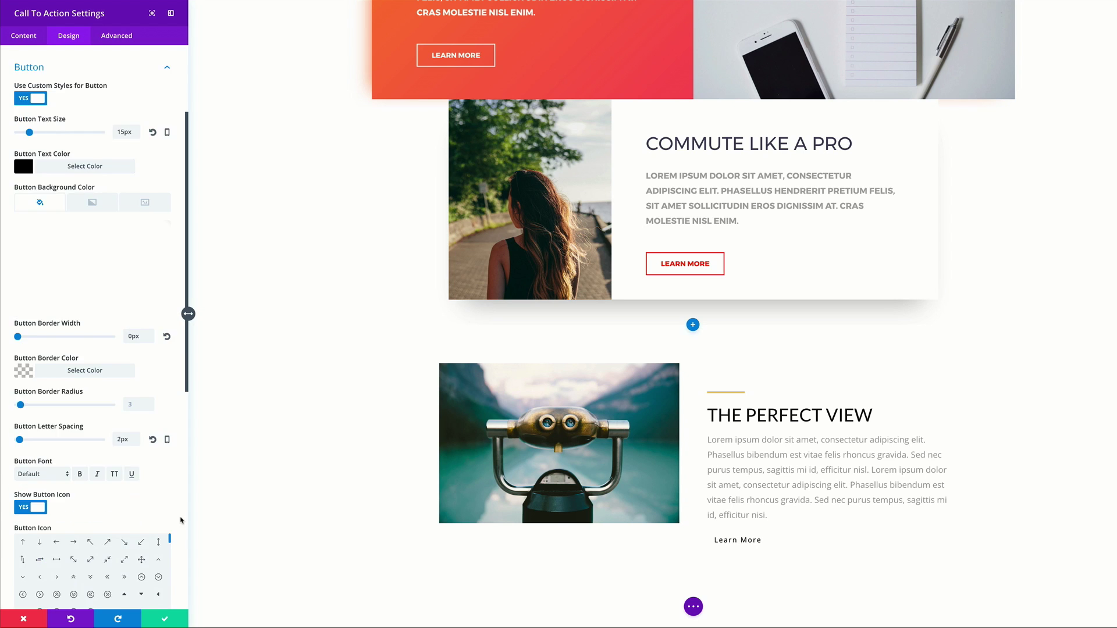
scroll(110, 480, "down", 1)
Set the button font to Lato, bold and uppercase
left_click(53, 450)
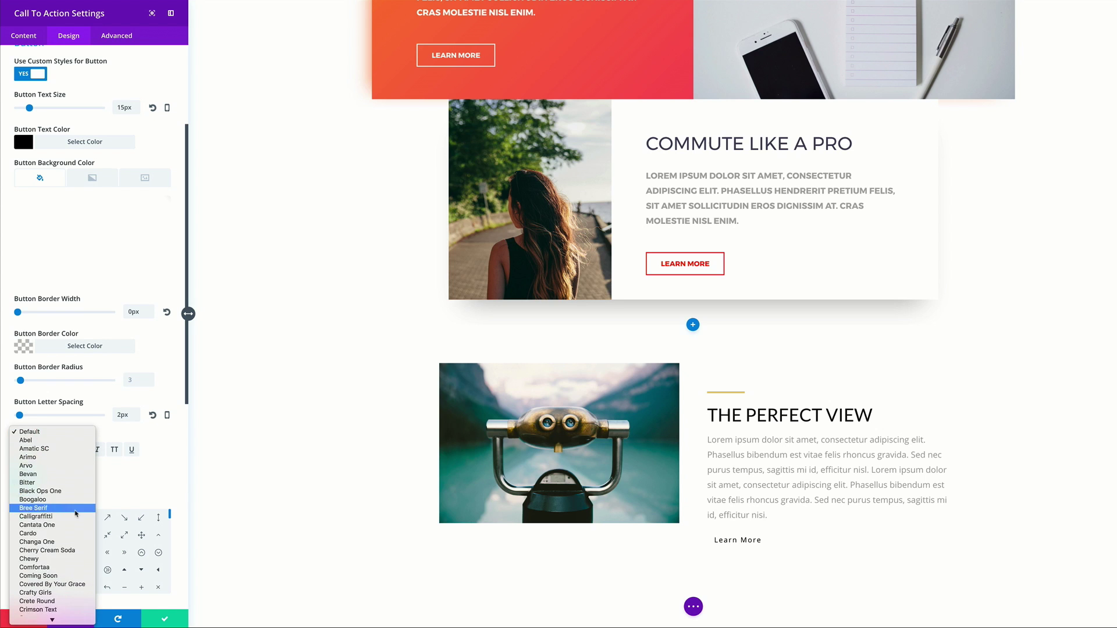
left_click(73, 484)
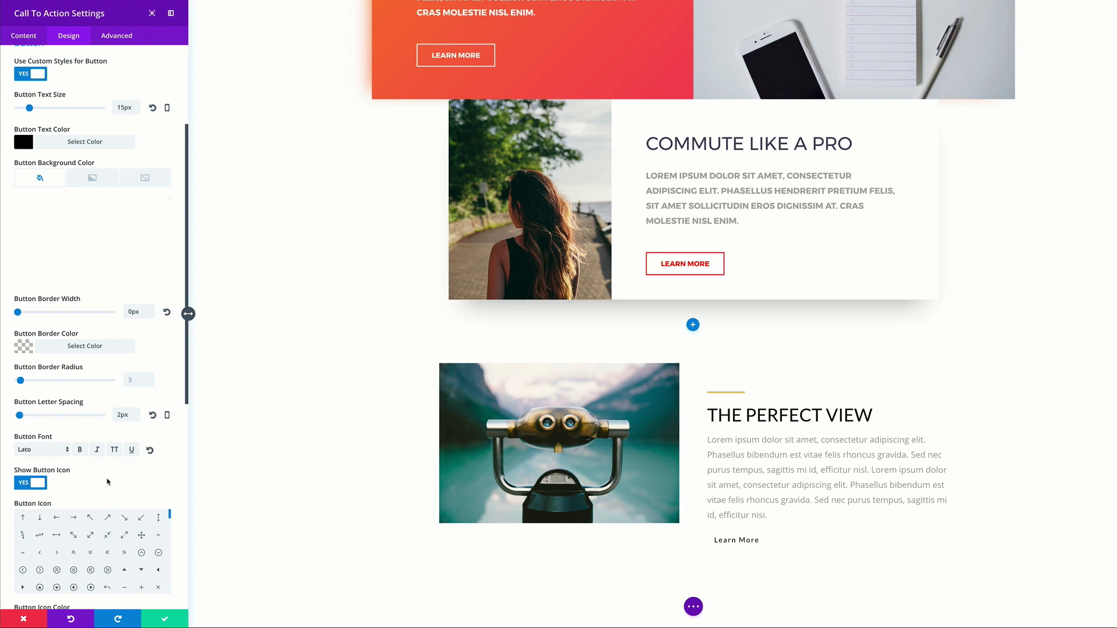
left_click(80, 450)
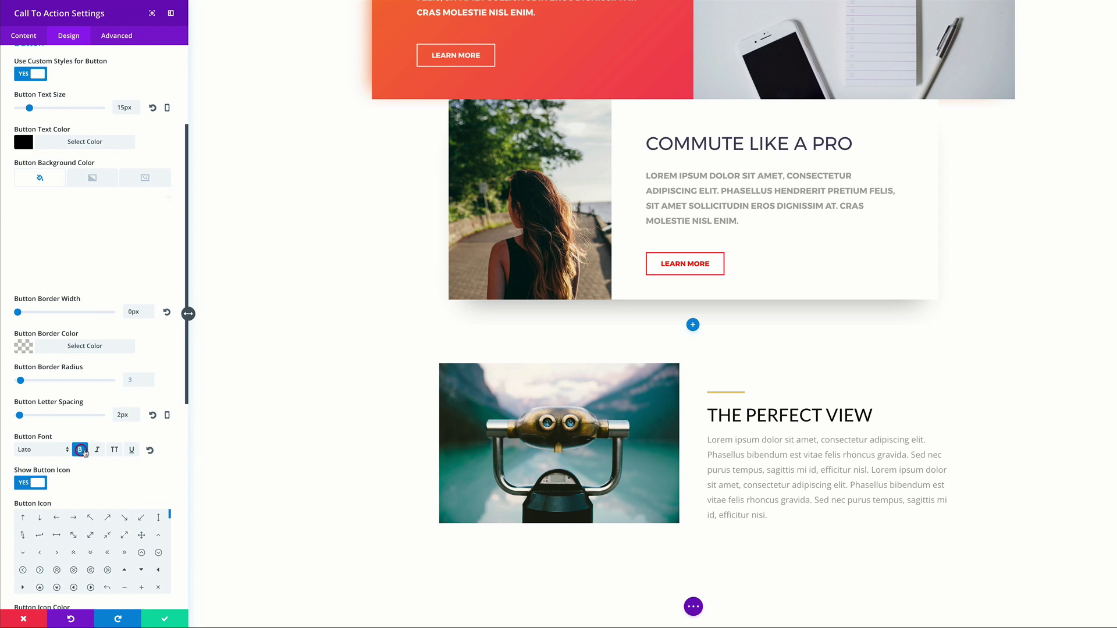
left_click(114, 450)
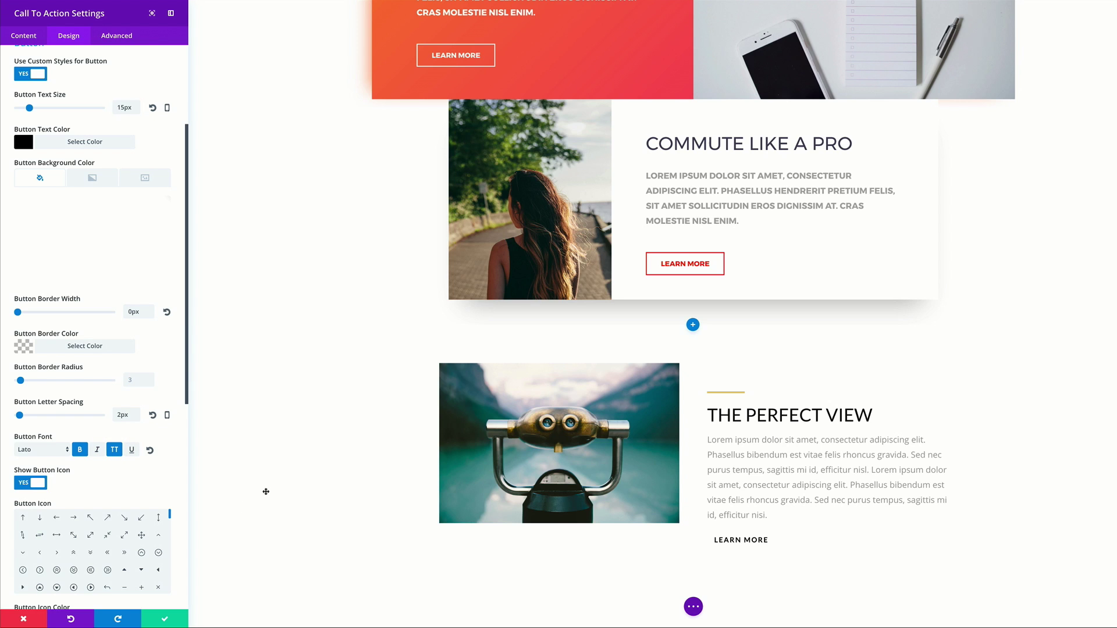
Give the button a right-side arrow icon that shows always, not only on hover
left_click(76, 520)
scroll(184, 461, "down", 3)
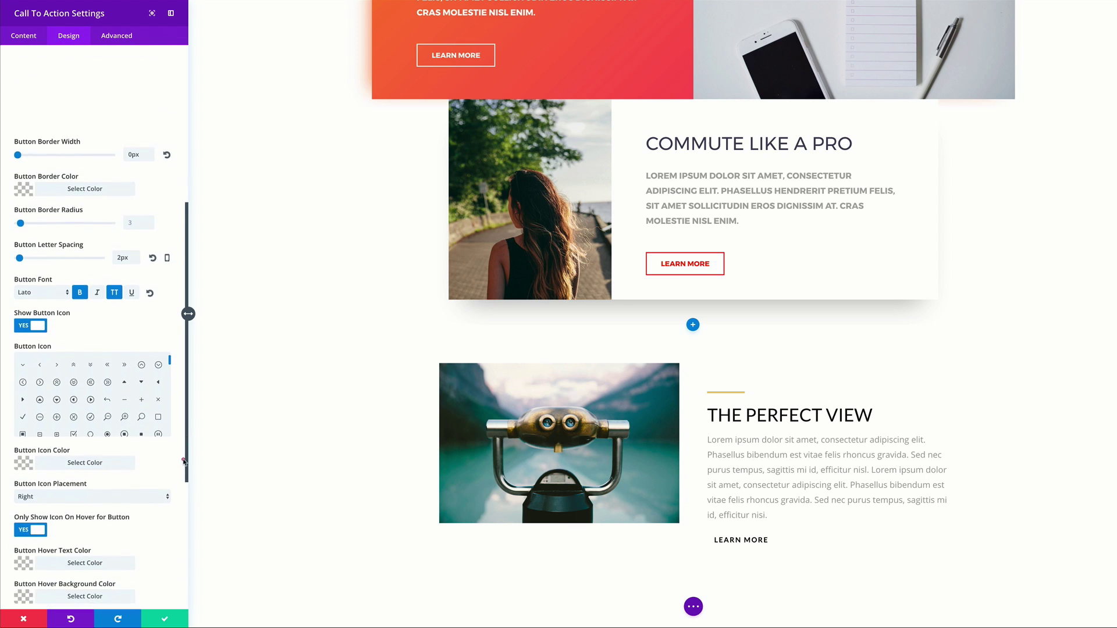
left_click_drag(183, 461, 188, 558)
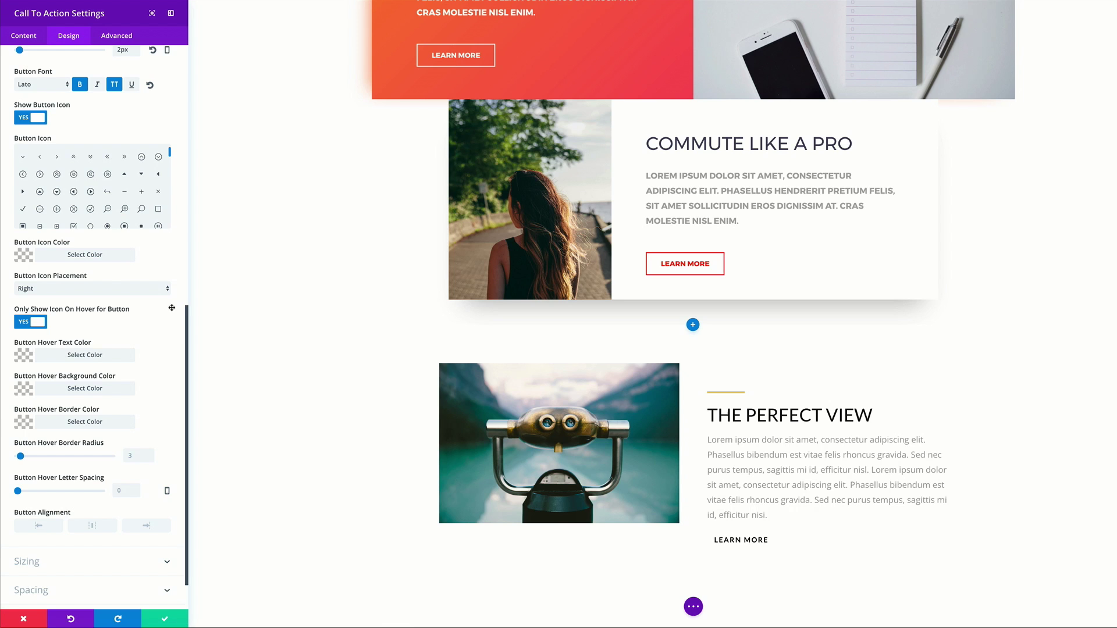
left_click(22, 323)
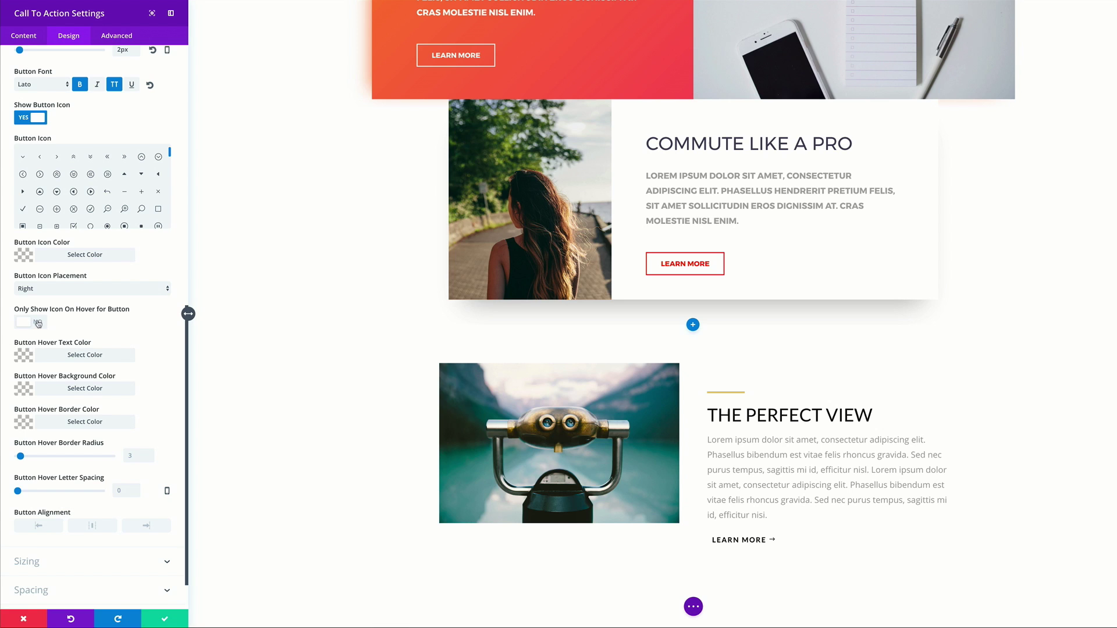
scroll(163, 406, "down", 1)
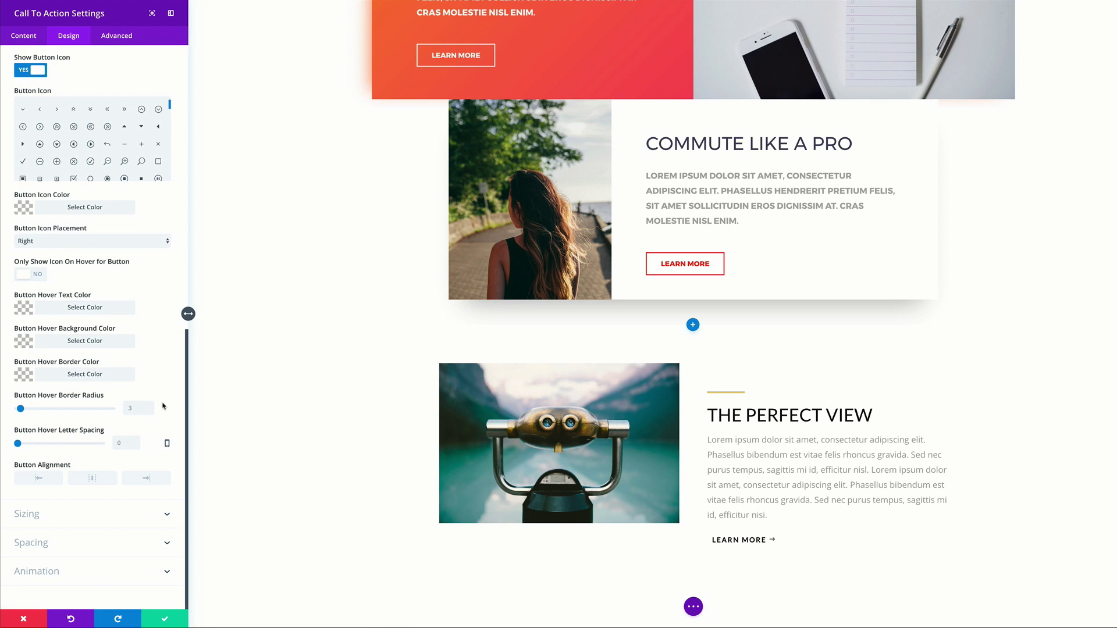
Apply a Fold animation from the Right with 1200ms duration, 50ms delay, 70% intensity, and save
left_click(127, 568)
left_click(113, 372)
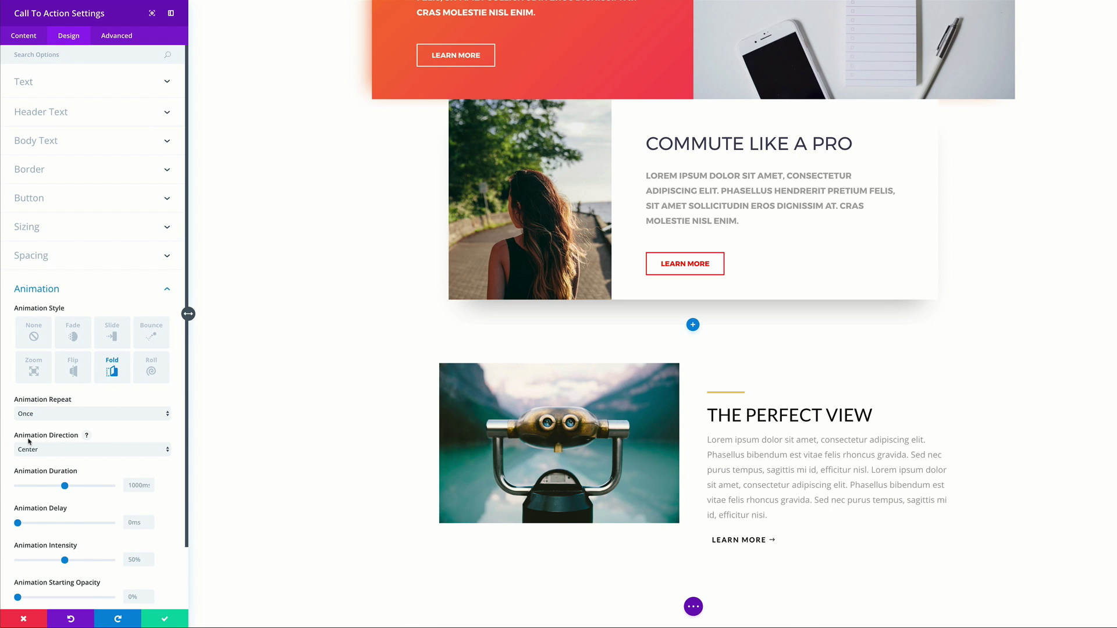
left_click(79, 450)
left_click(75, 455)
type("1200")
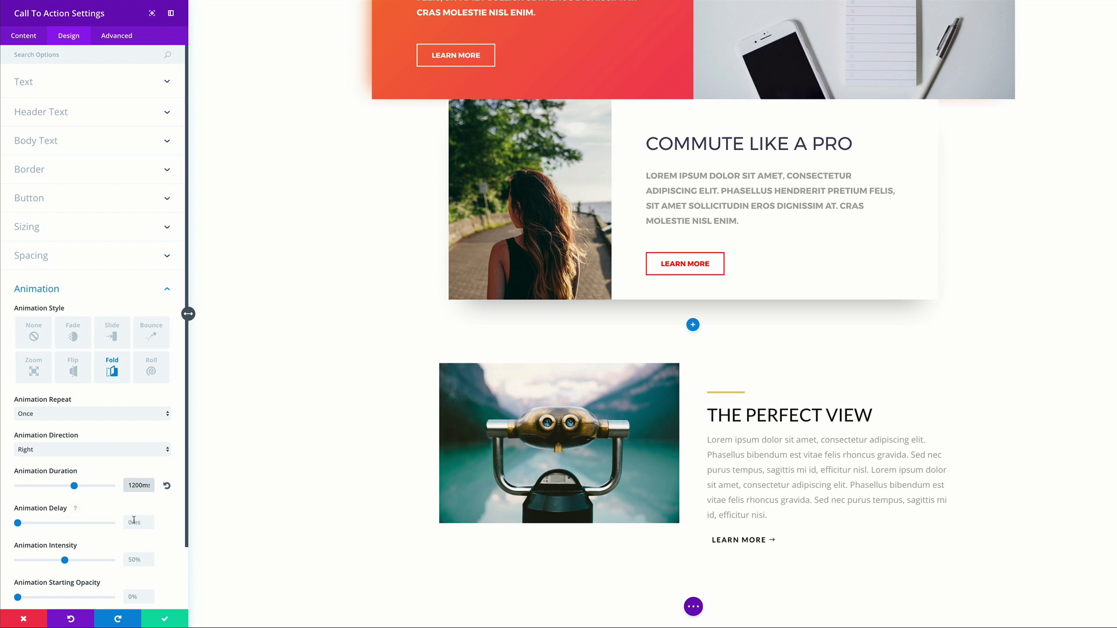
left_click(148, 522)
type("50ms")
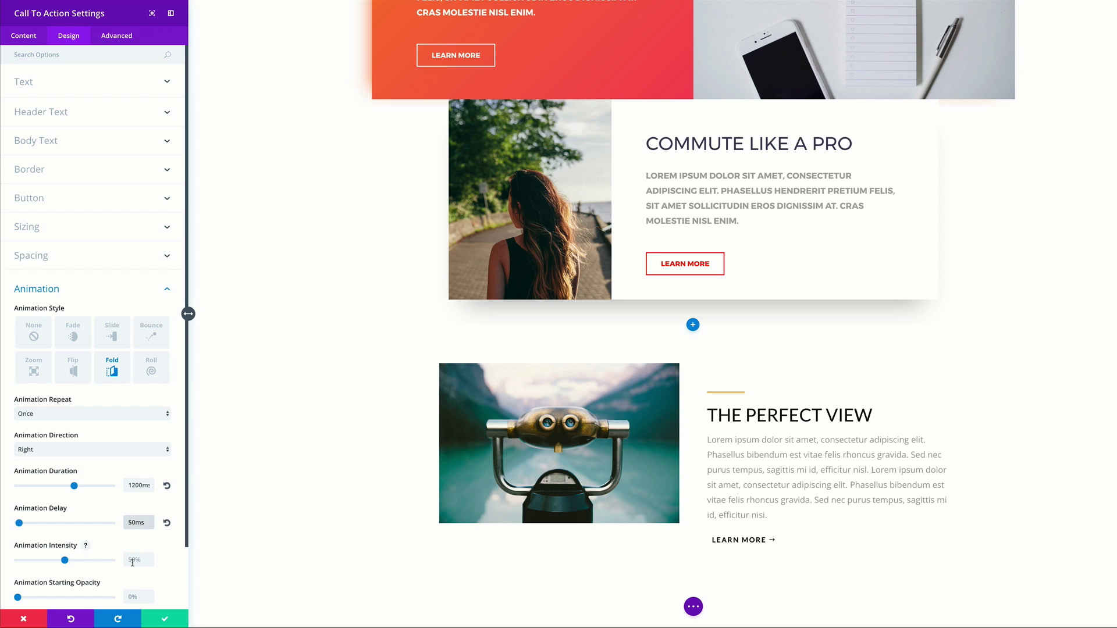
left_click(133, 562)
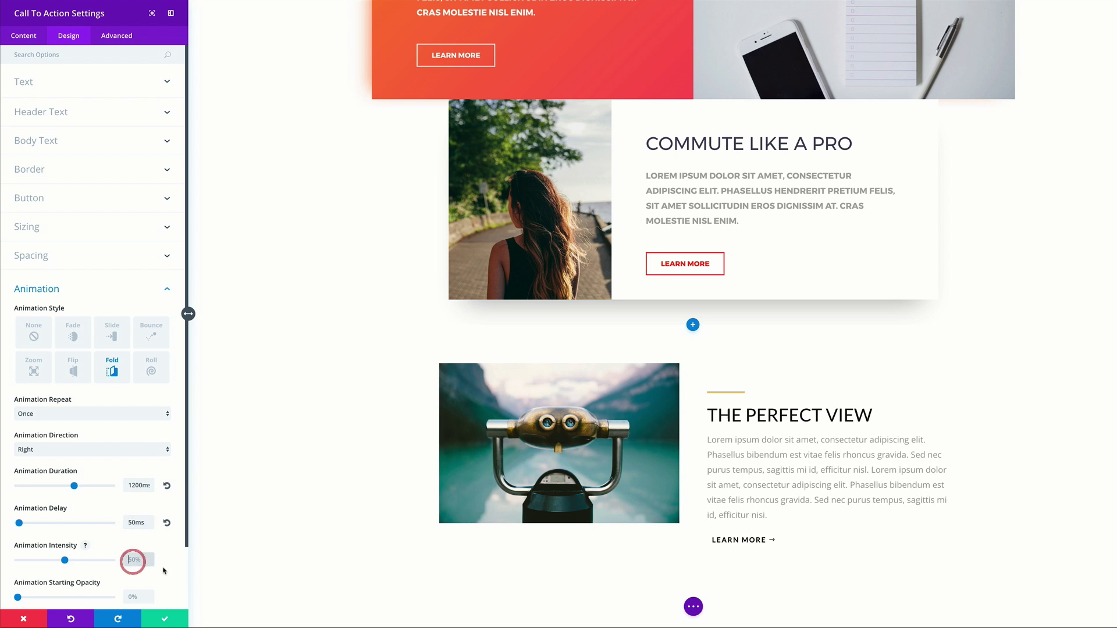
type("70%")
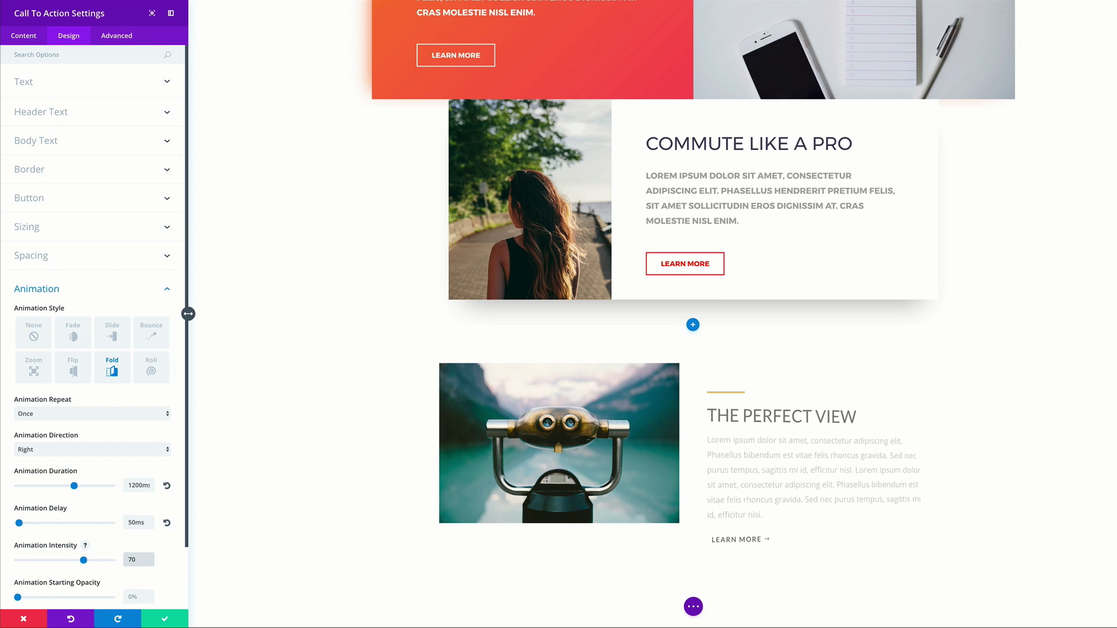
left_click(165, 618)
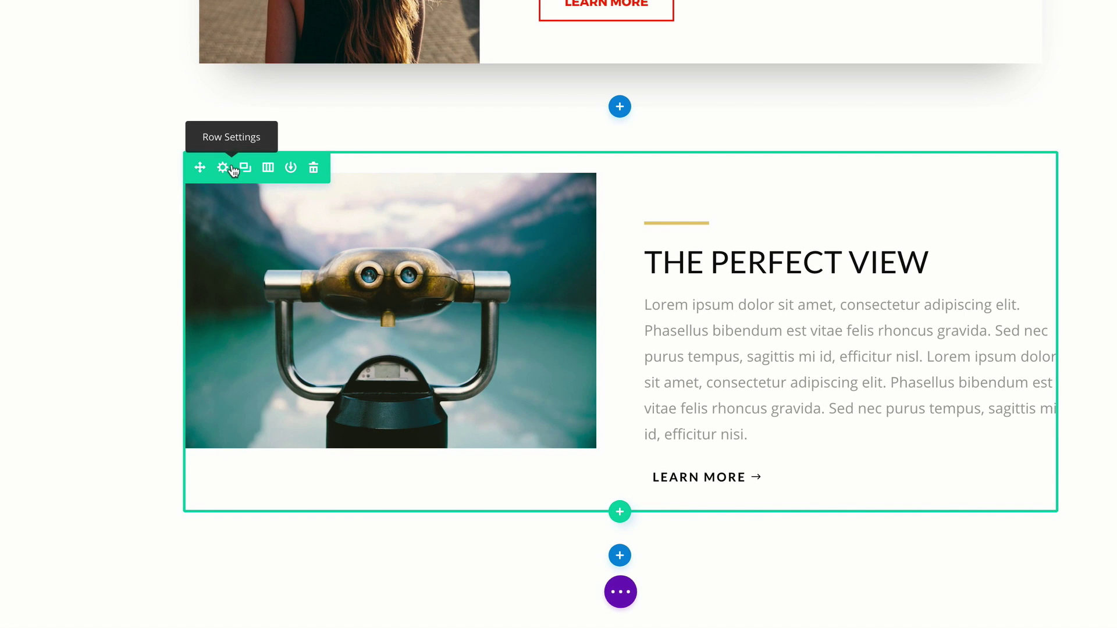
Turn on Use Custom Width in the row's Sizing options and begin entering the width (13)
left_click(224, 168)
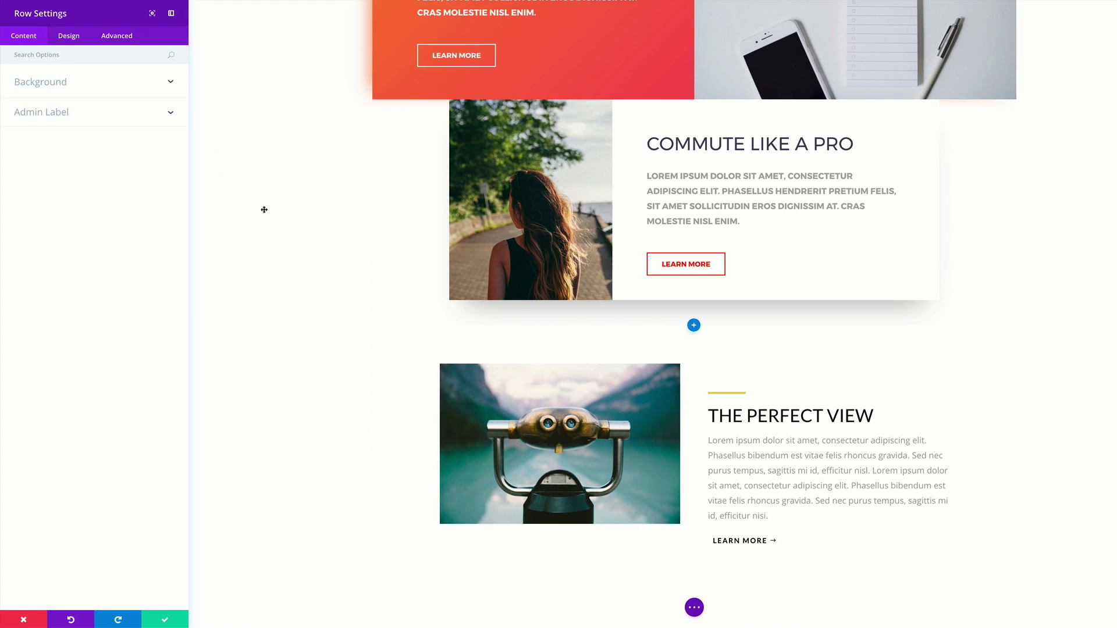
left_click(69, 35)
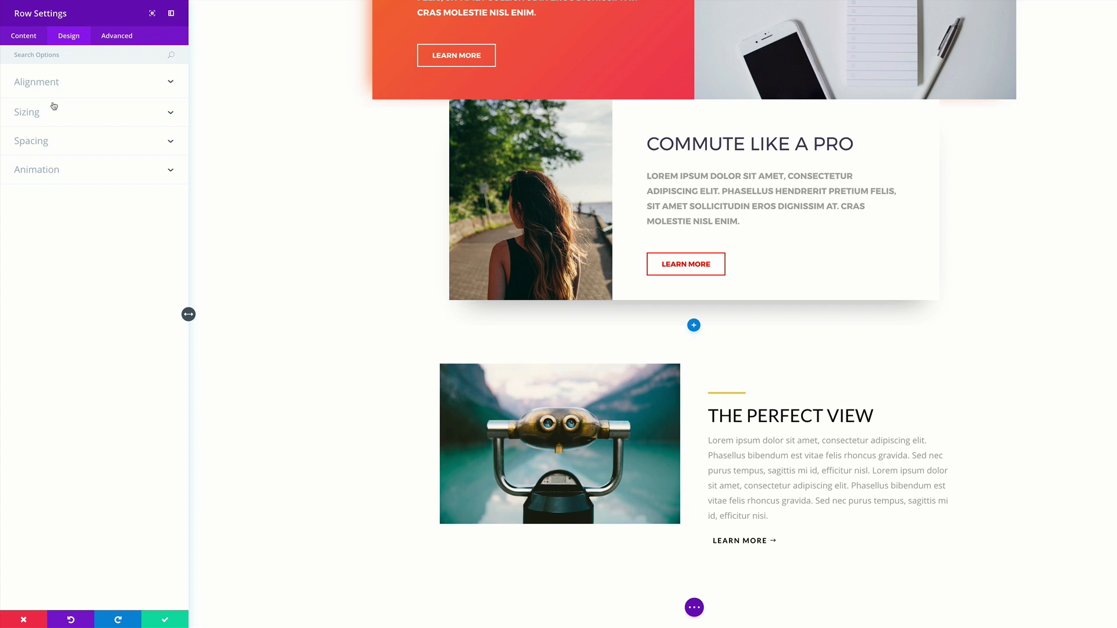
left_click(40, 115)
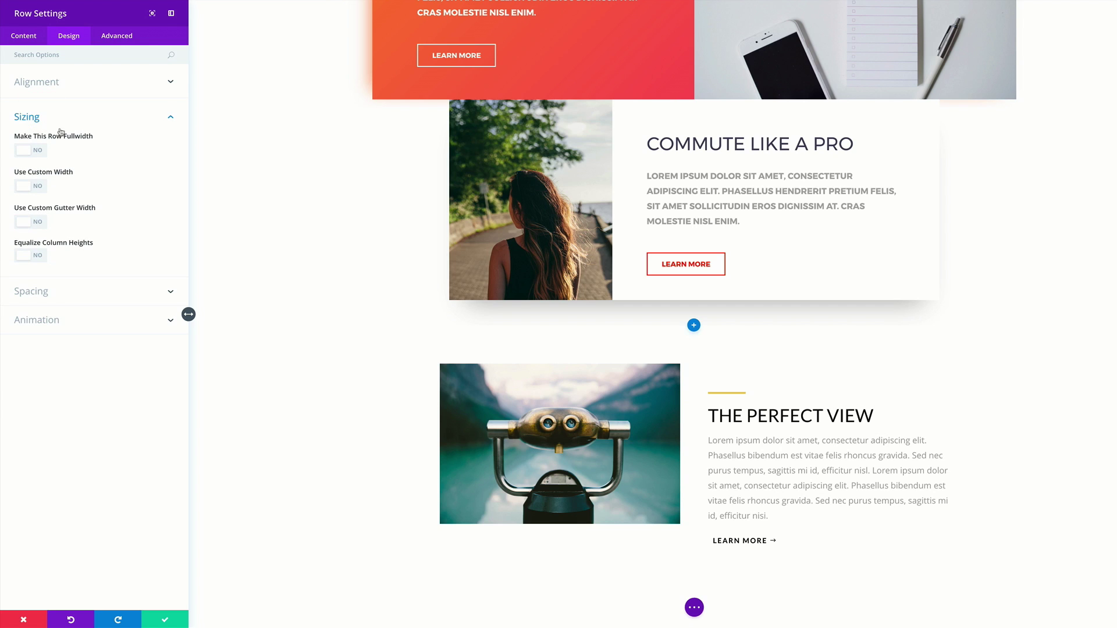
left_click(39, 188)
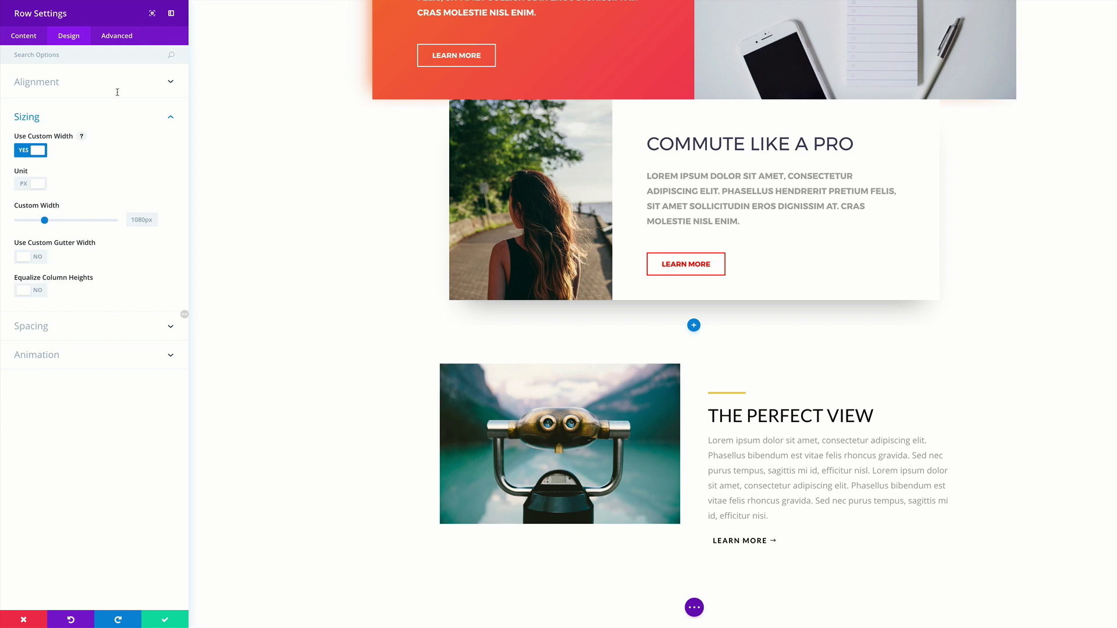
left_click(132, 219)
type("1366")
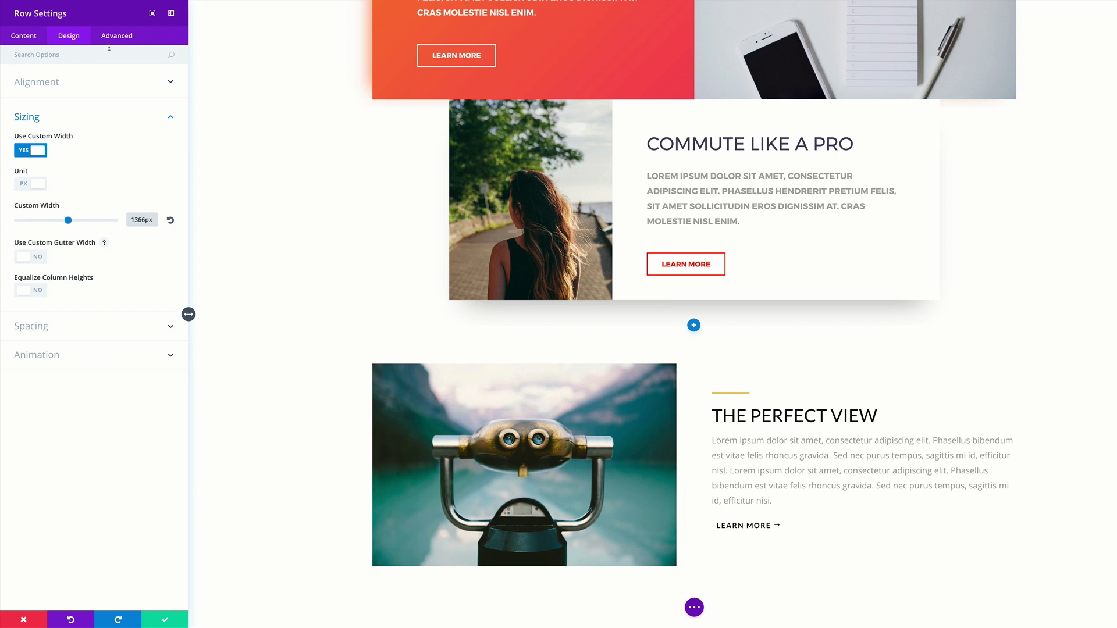
Paste z-index: 999; into the Column 2 Main Element custom CSS and save the row
left_click(117, 35)
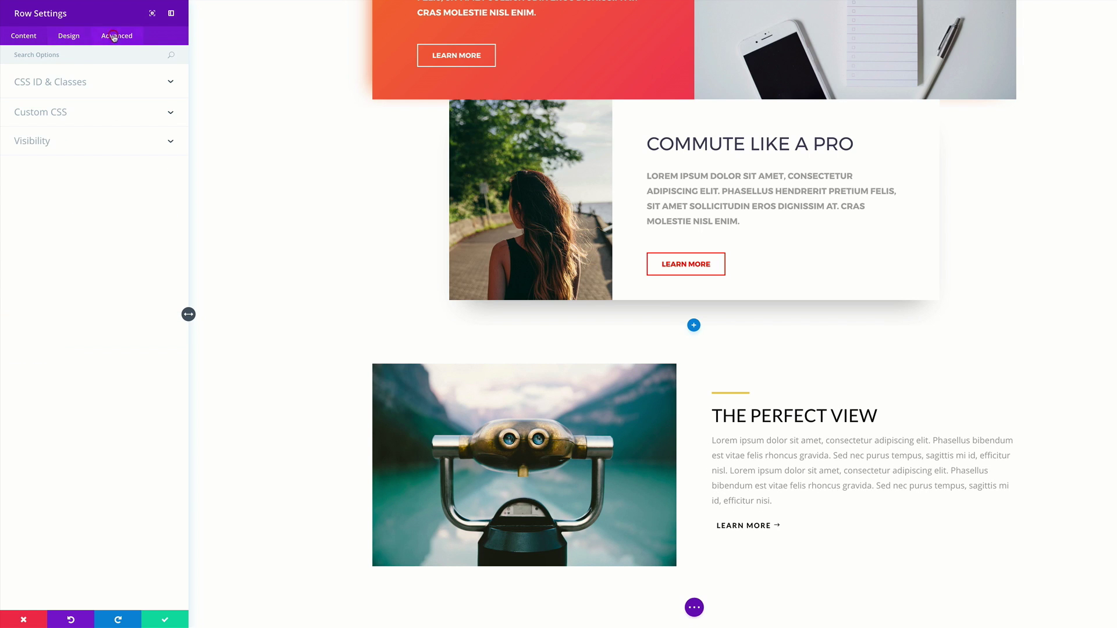
left_click(62, 112)
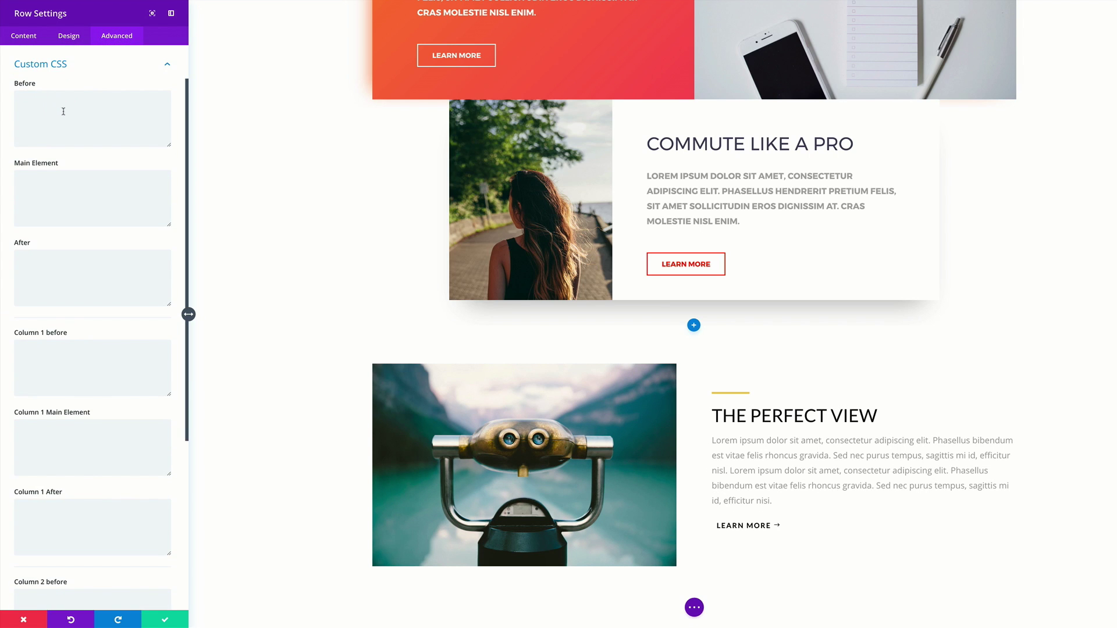
left_click_drag(187, 433, 180, 604)
left_click(65, 416)
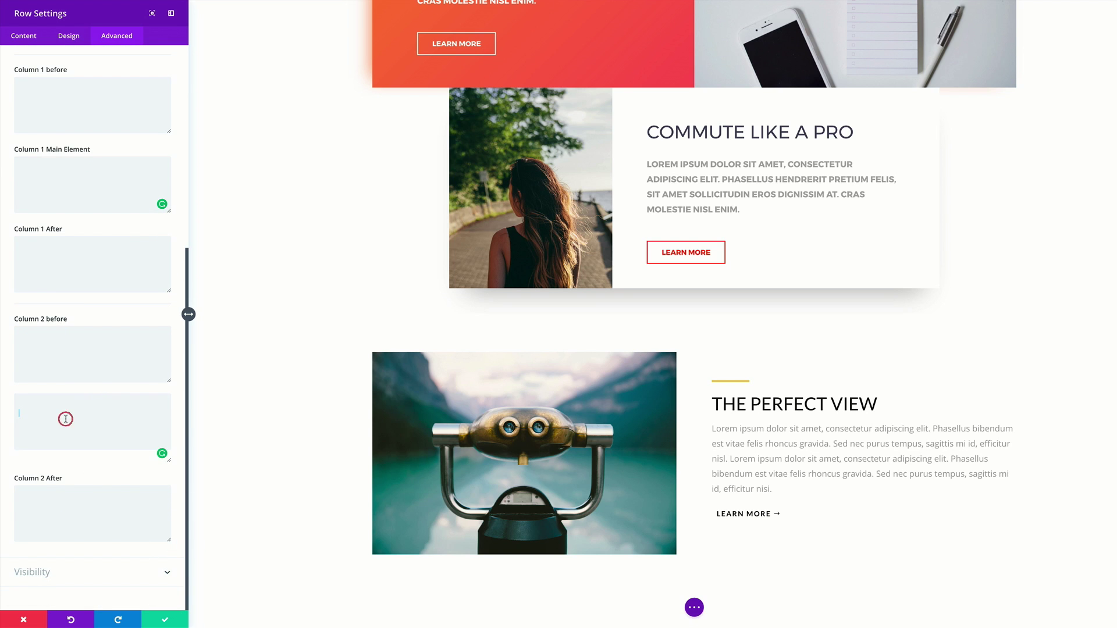
type("z-index: 999;")
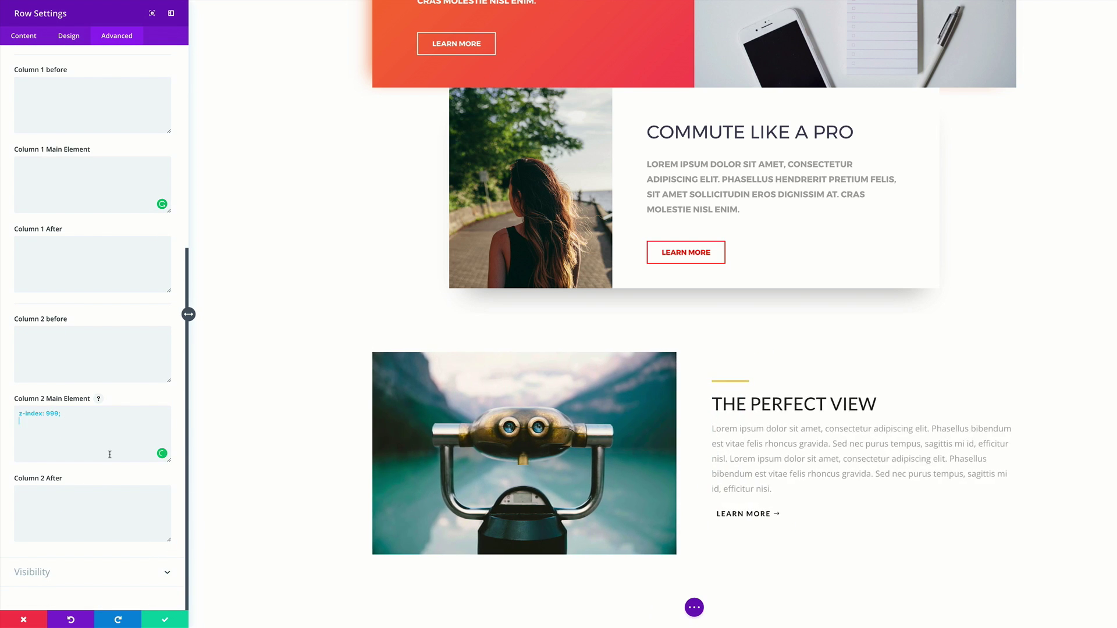
left_click(68, 413)
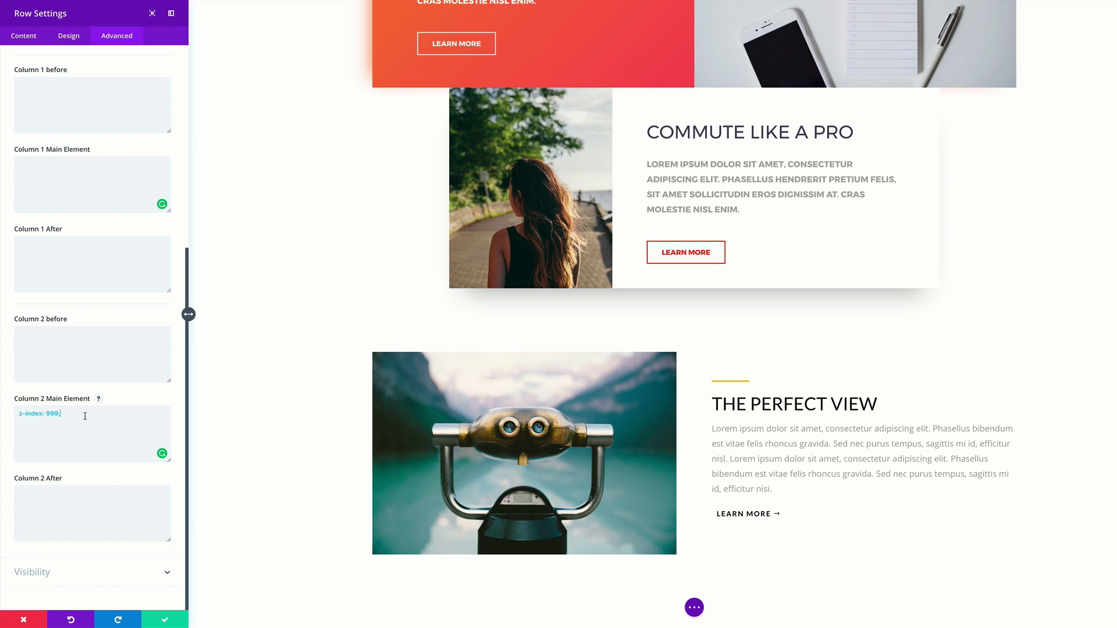
left_click(165, 620)
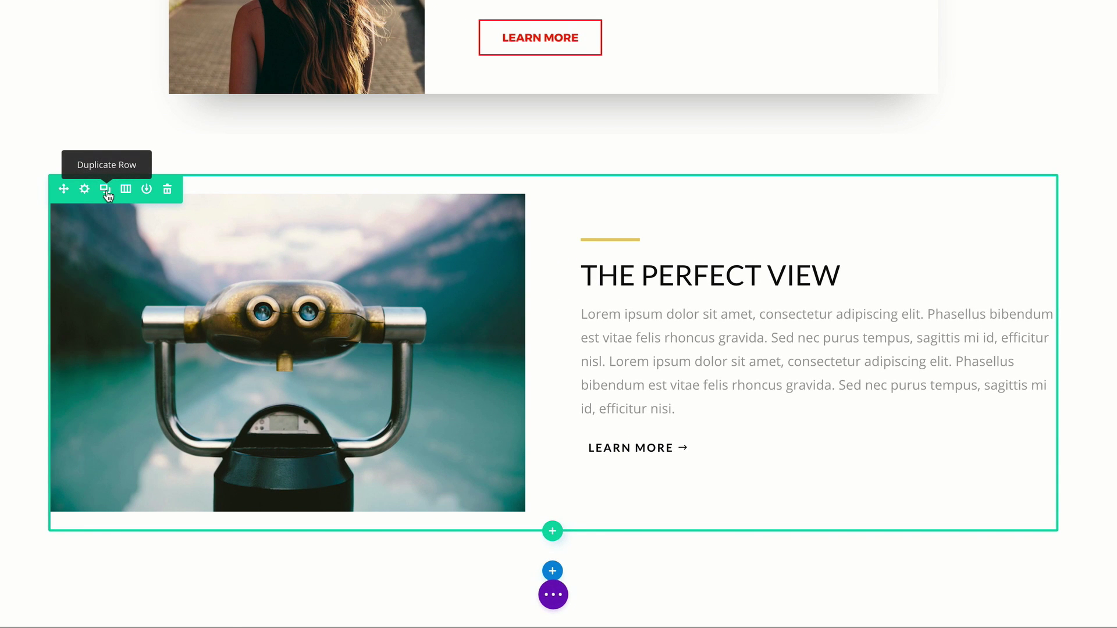
Duplicate the row, moving the binoculars image right and the divider and text left
left_click(107, 193)
scroll(105, 314, "down", 5)
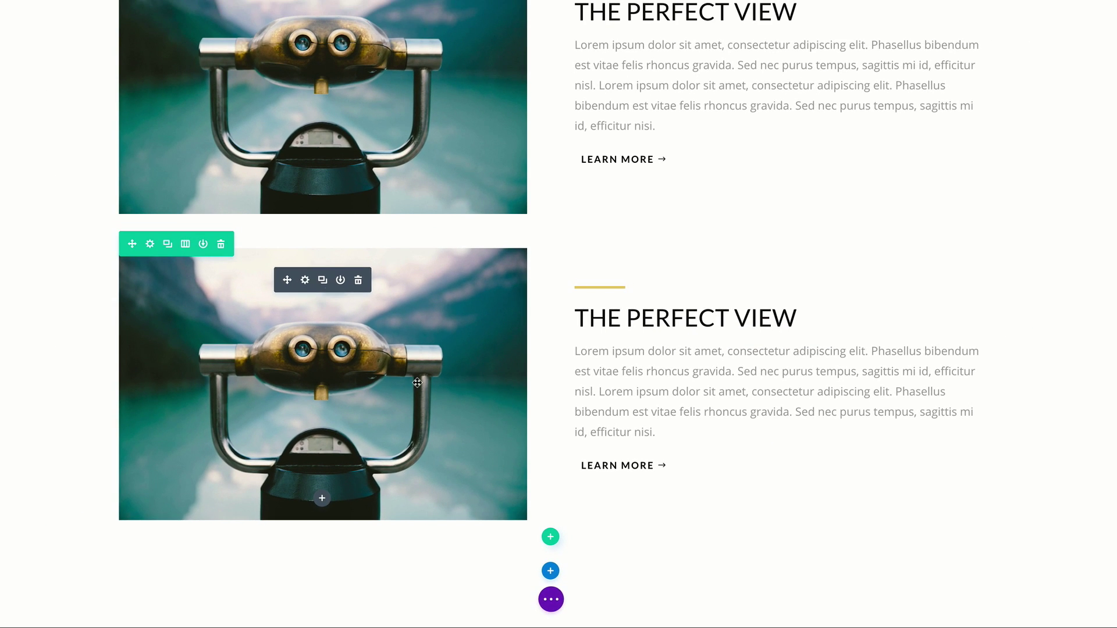
left_click_drag(284, 277, 725, 313)
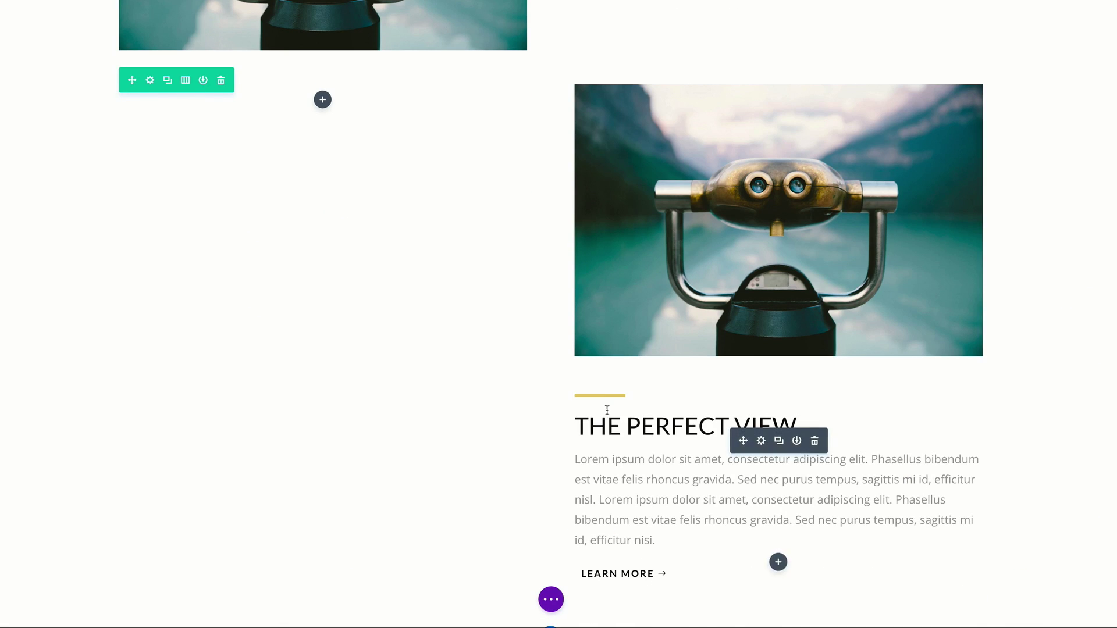
left_click_drag(565, 400, 324, 200)
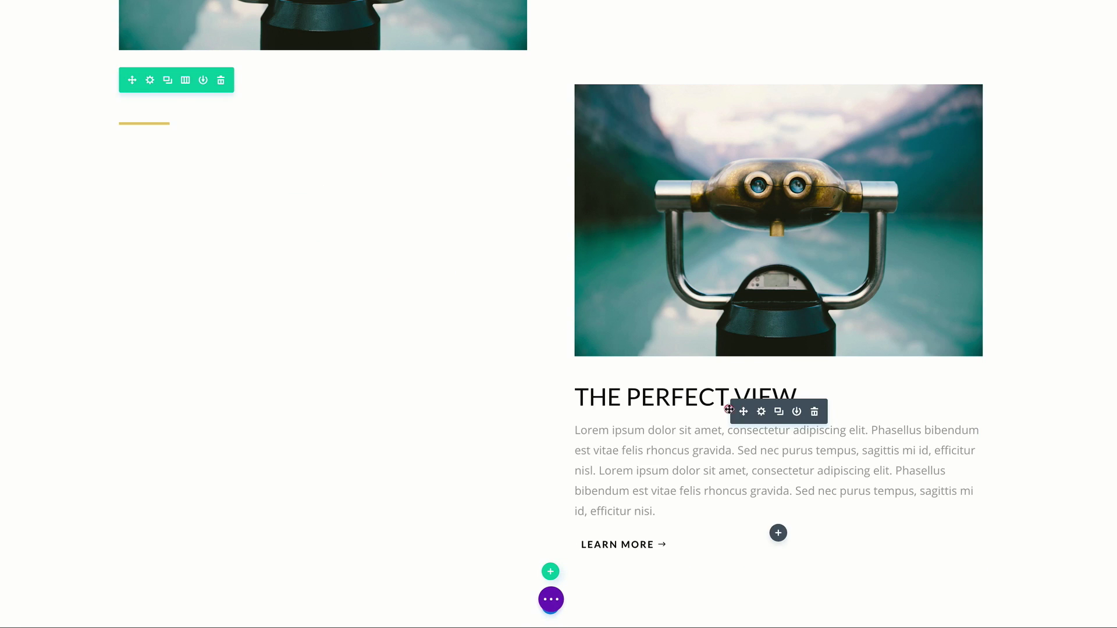
left_click_drag(741, 406, 137, 312)
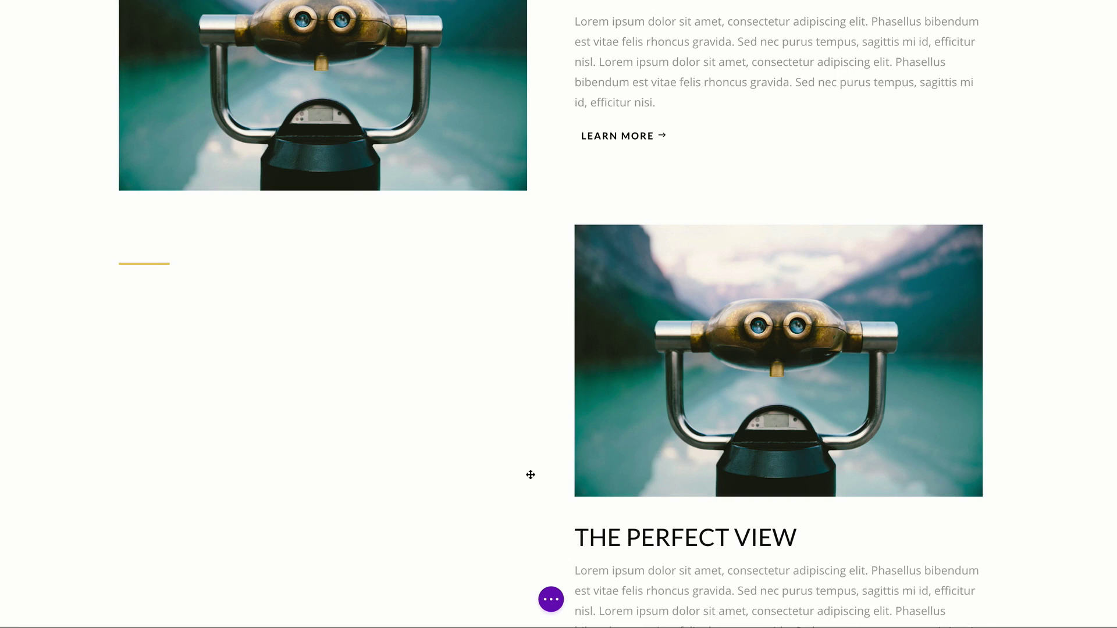
scroll(504, 417, "down", 3)
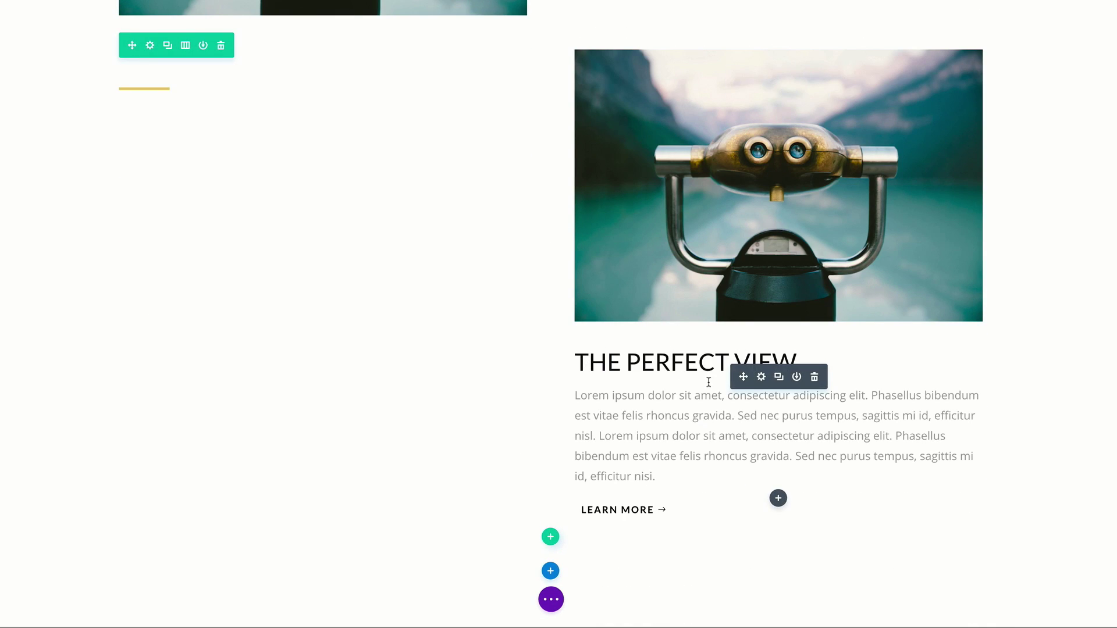
left_click(144, 280)
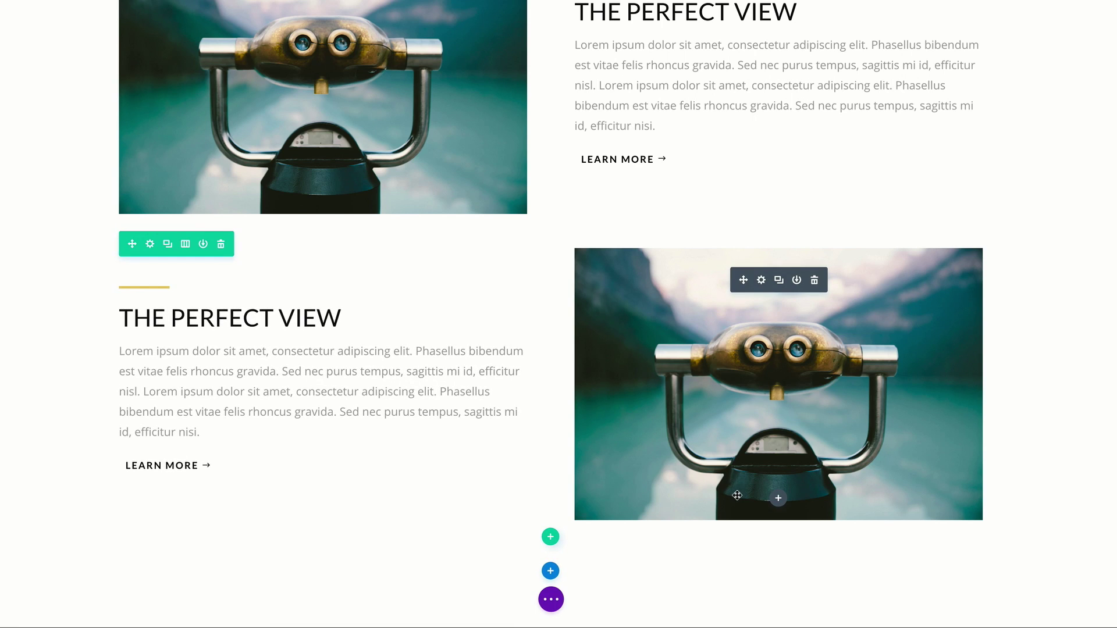
Change the copied row to a 2/3 + 1/3 column layout
mouse_move(180, 256)
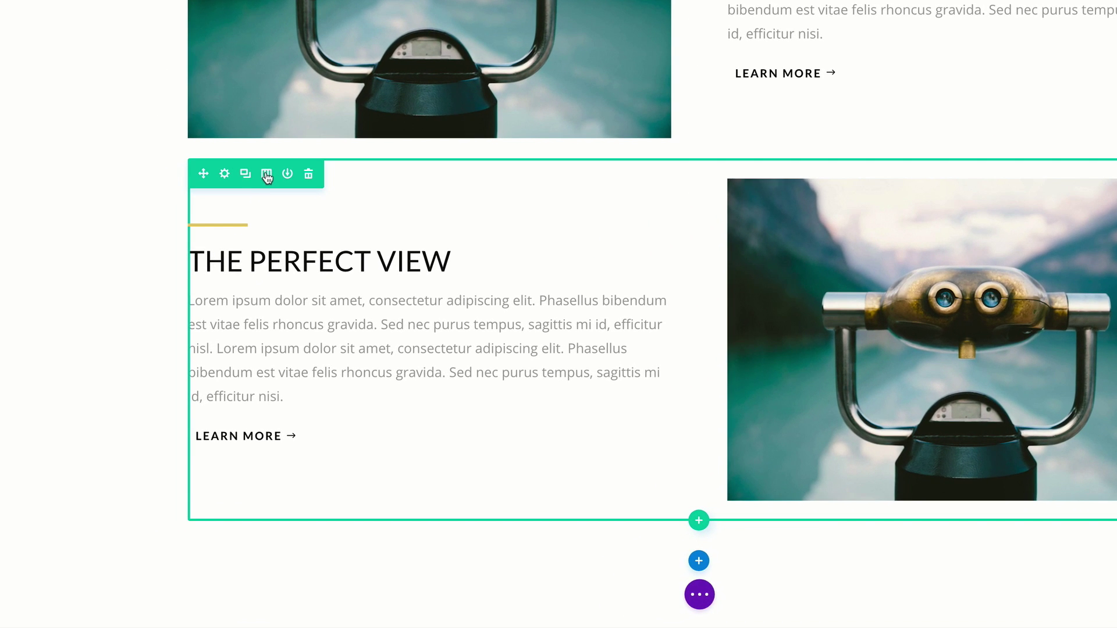
left_click(267, 174)
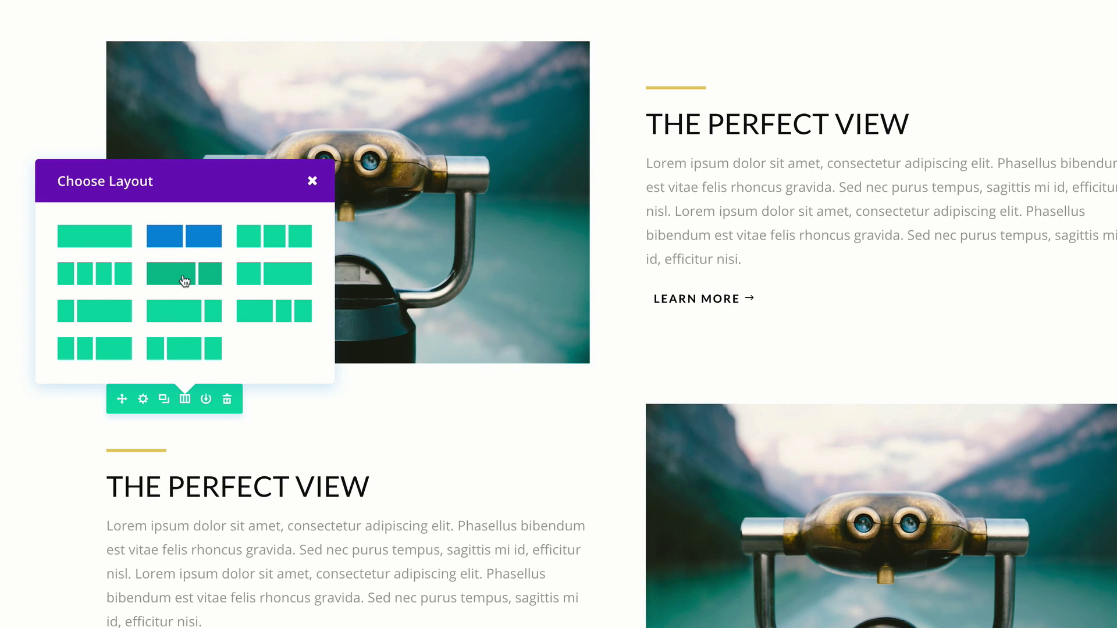
left_click(187, 277)
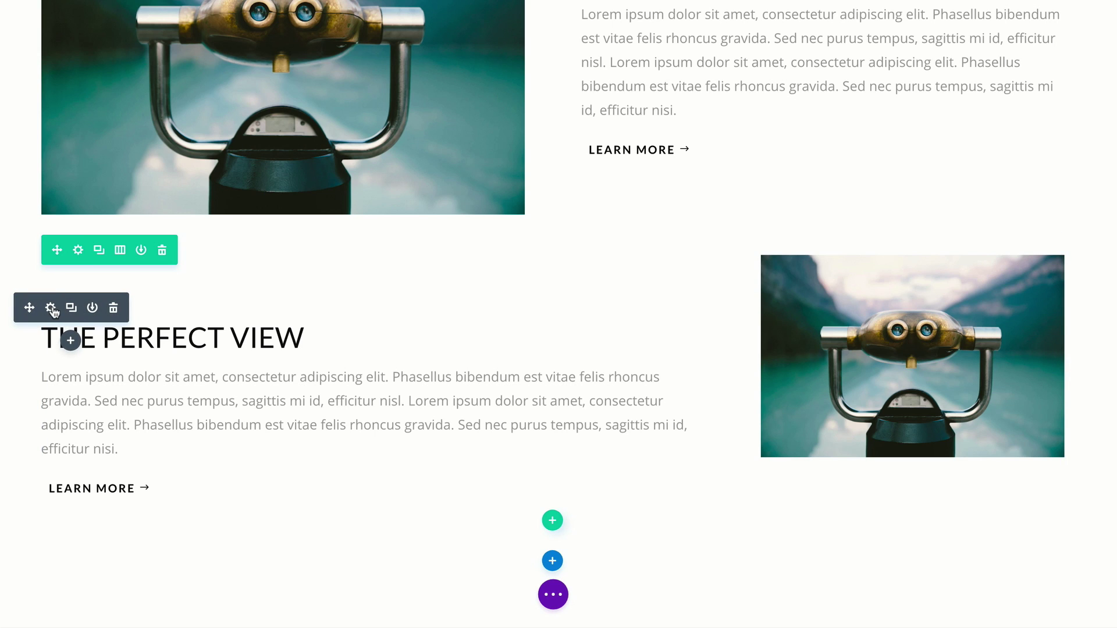
left_click_drag(29, 307, 46, 265)
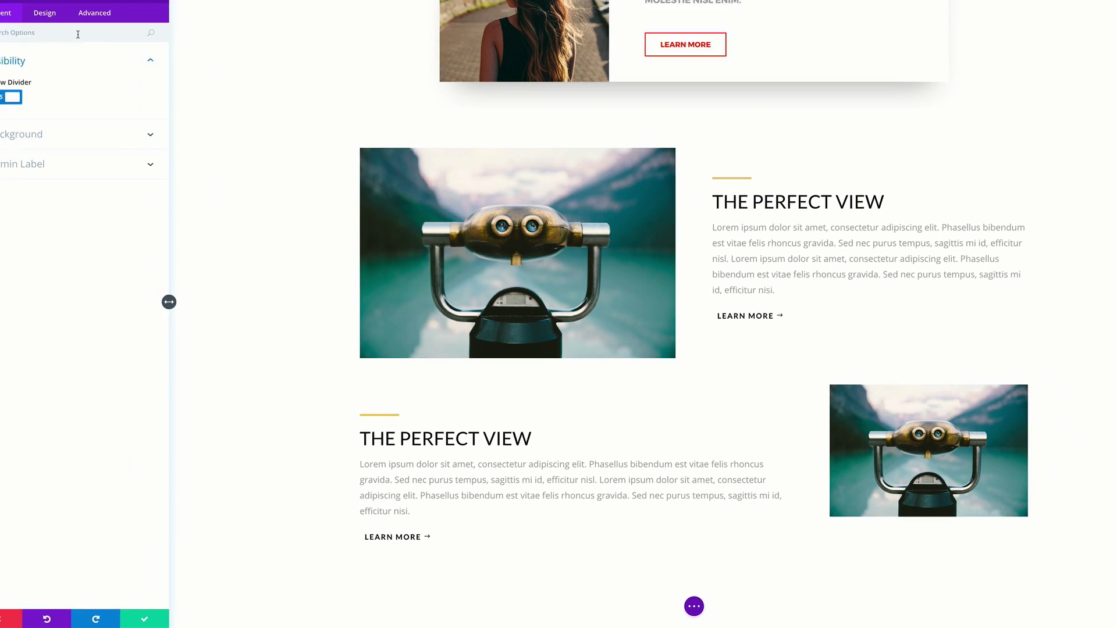
Set the lower divider's module alignment to Right and its animation direction to Left, then save
left_click(67, 35)
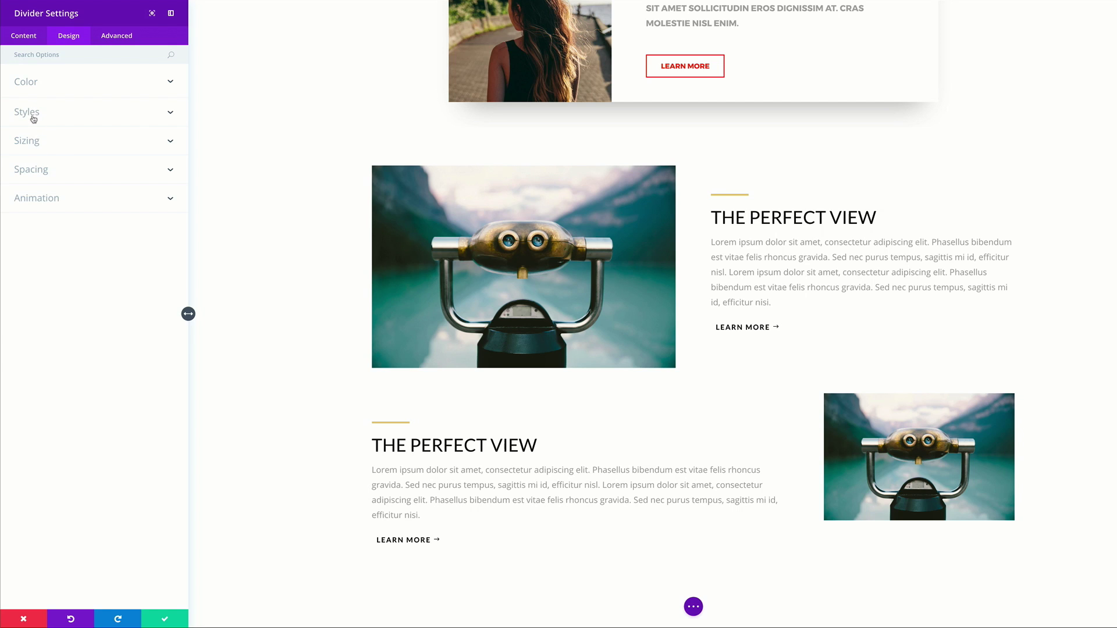
left_click(32, 142)
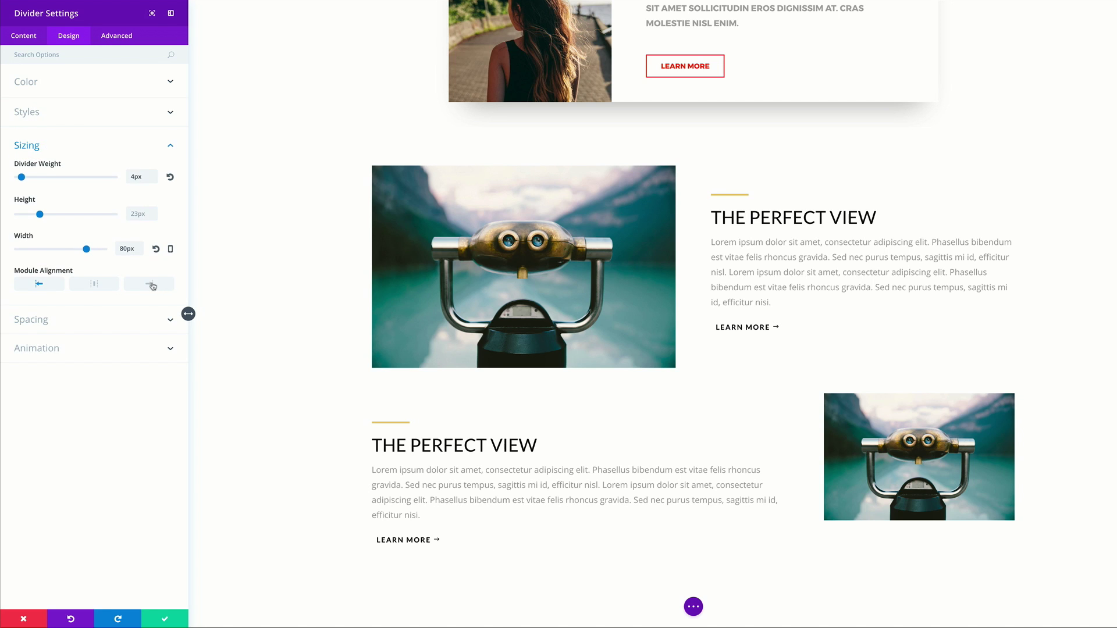
left_click(150, 285)
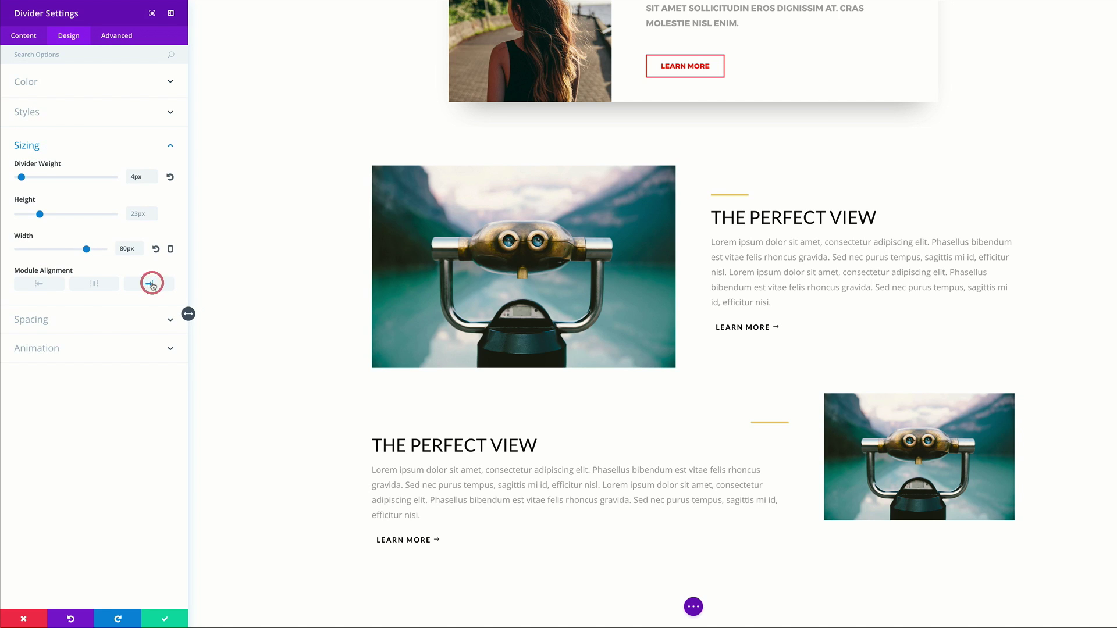
left_click(56, 350)
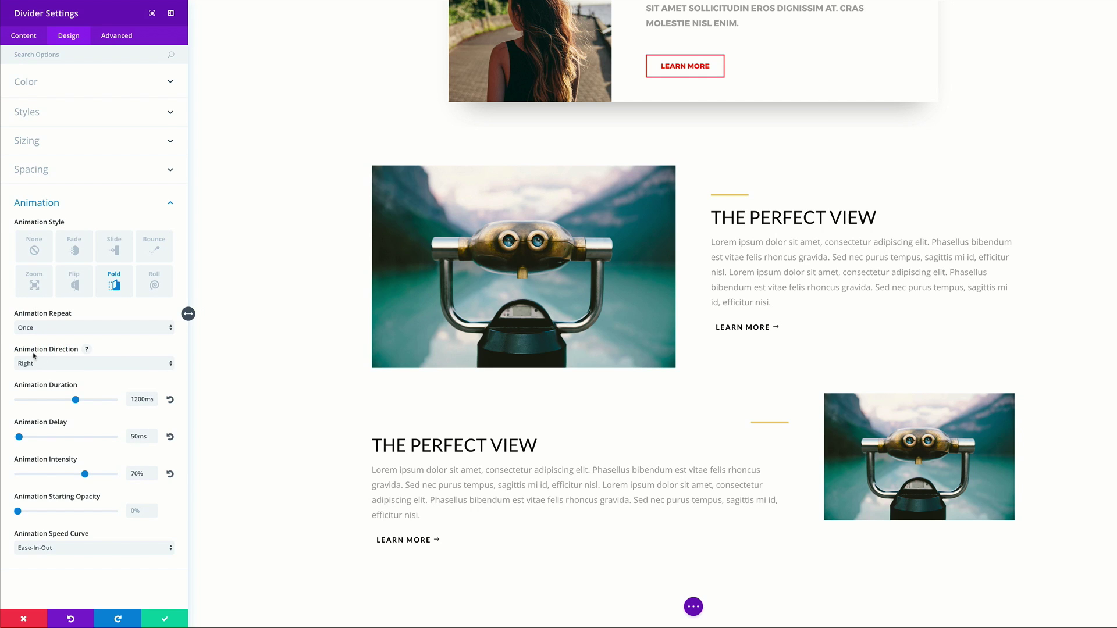
left_click(58, 365)
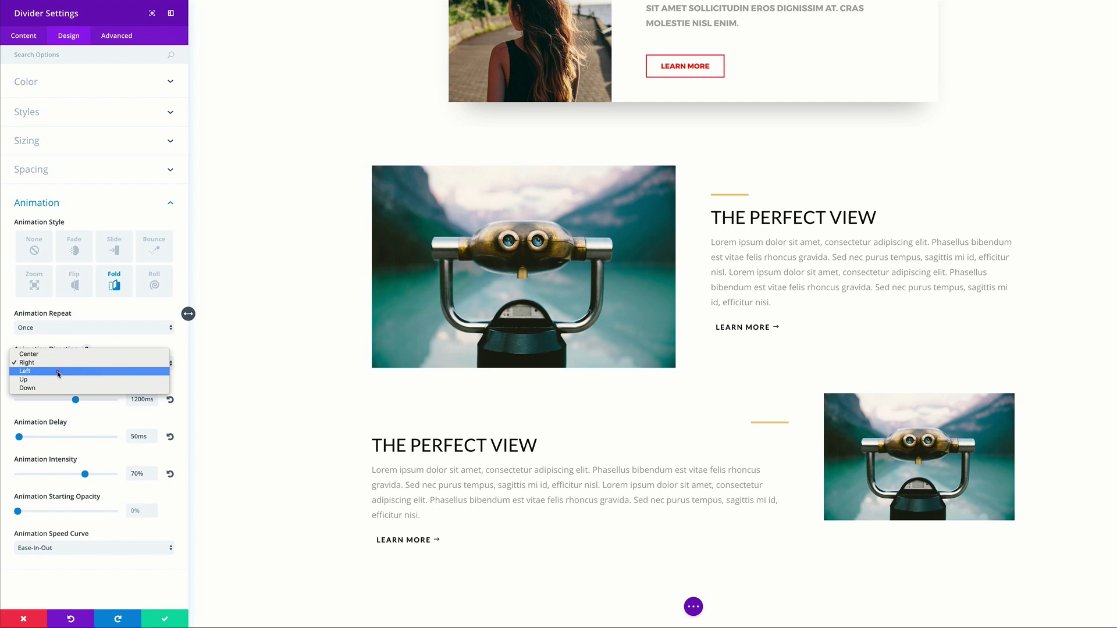
left_click(58, 373)
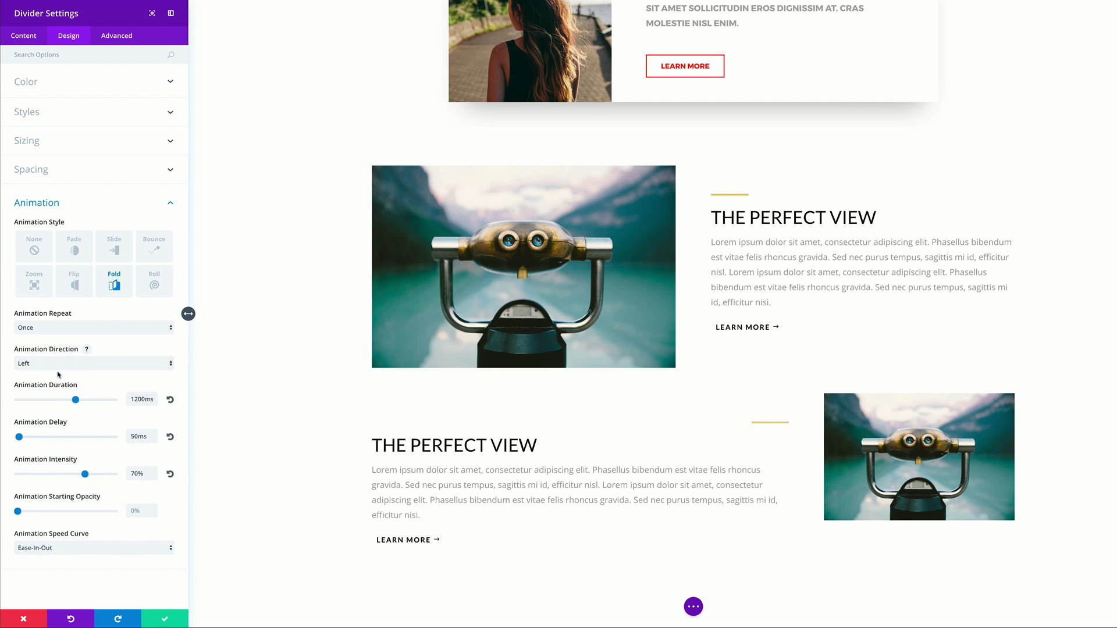
left_click(164, 620)
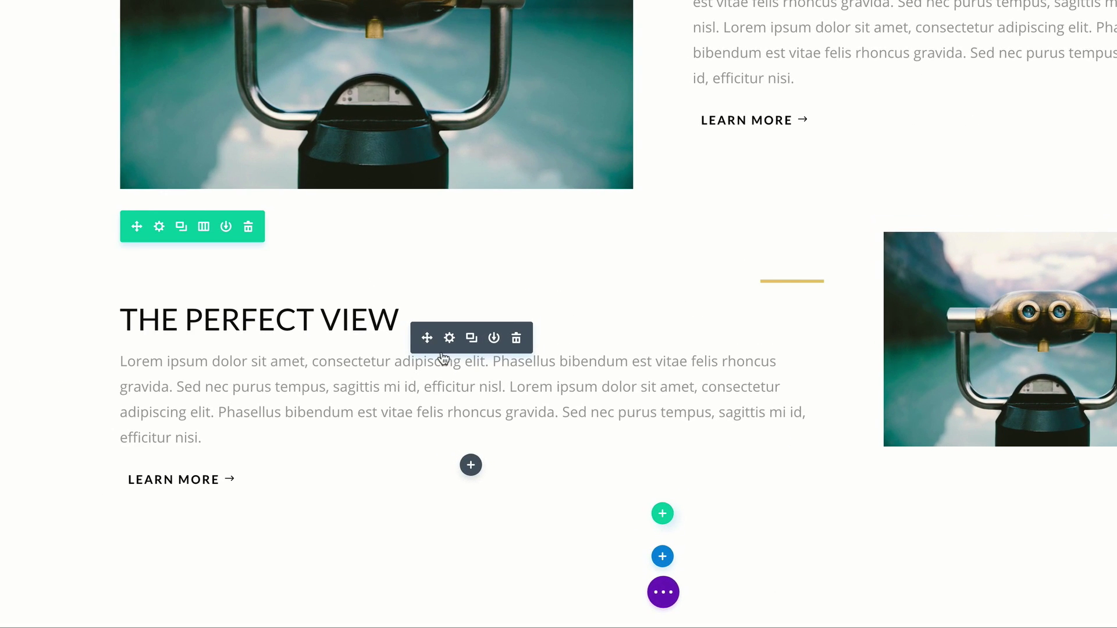
left_click(450, 341)
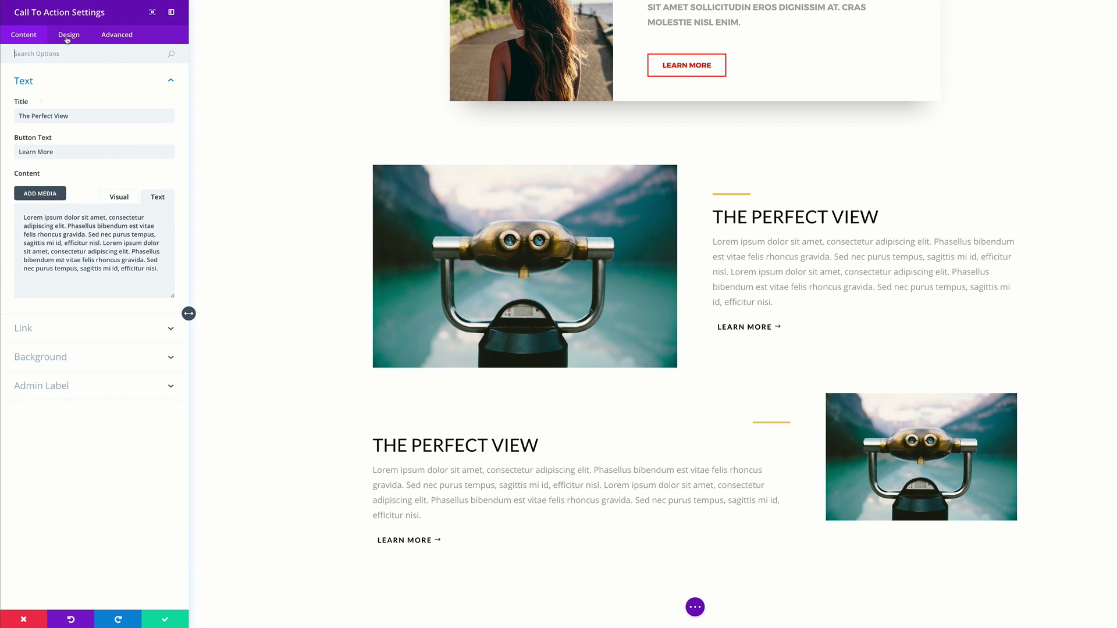
Right-align the header text and change the title to 'Speaks For Itself'
left_click(67, 38)
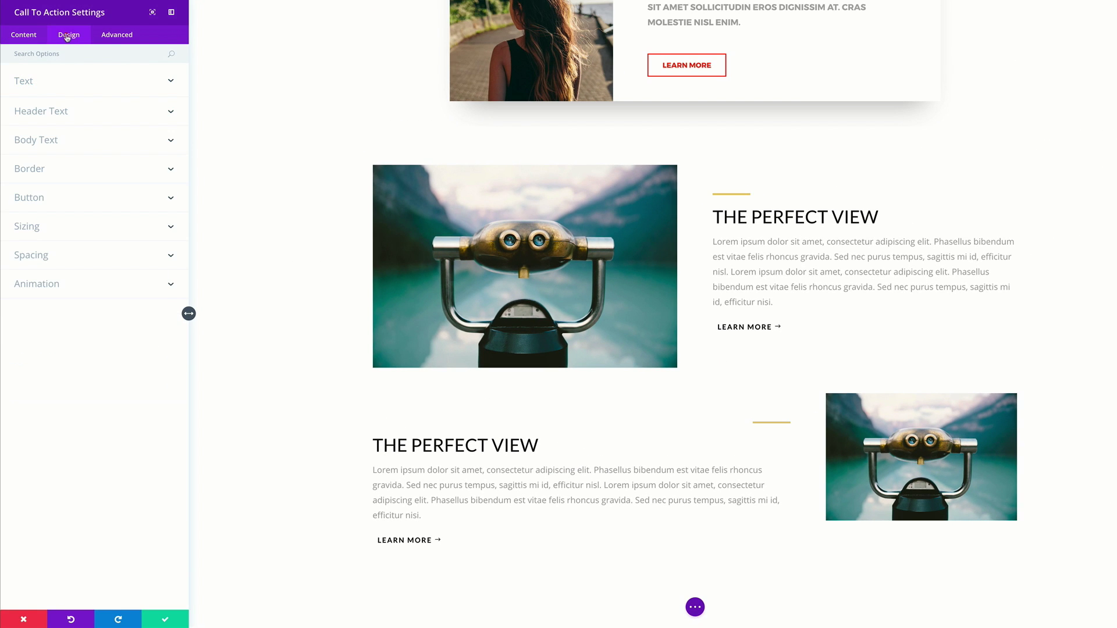
left_click(50, 111)
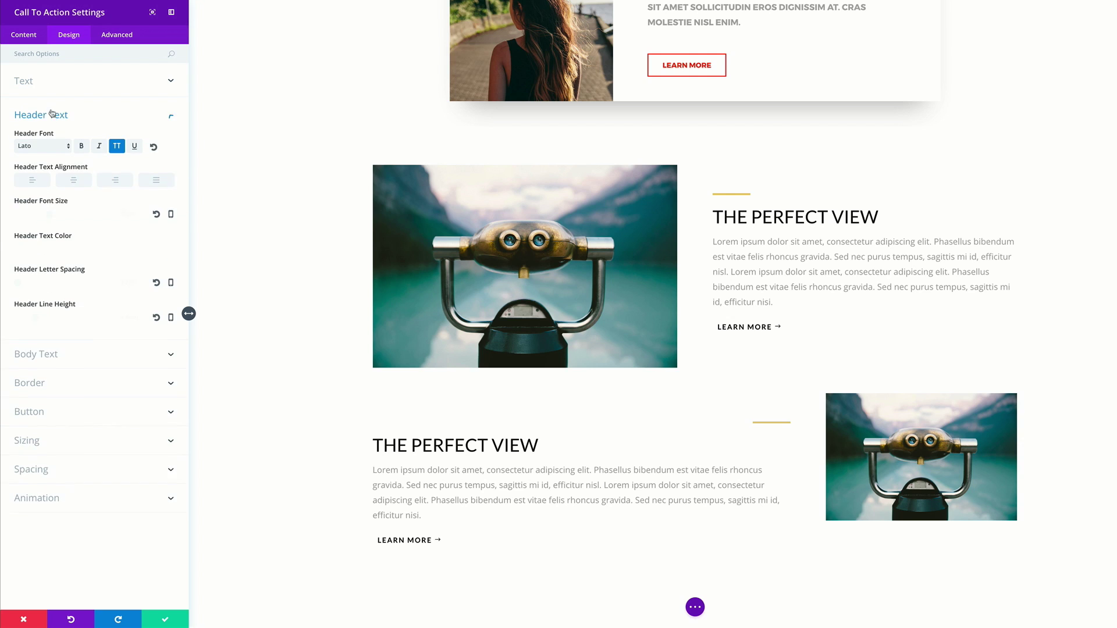
left_click(118, 182)
left_click(23, 35)
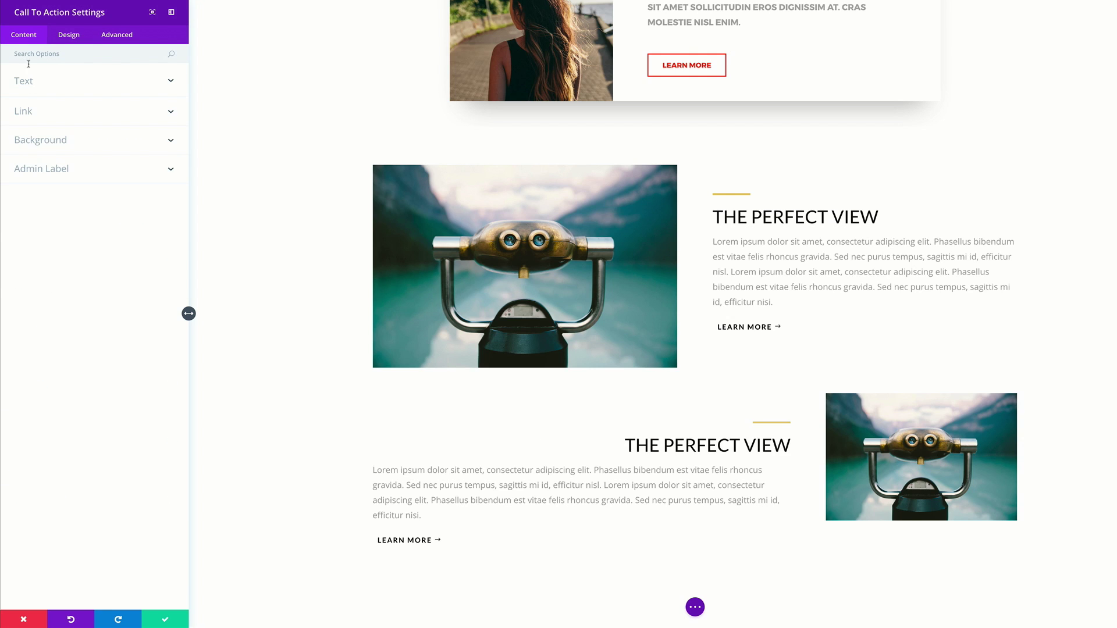
left_click(31, 84)
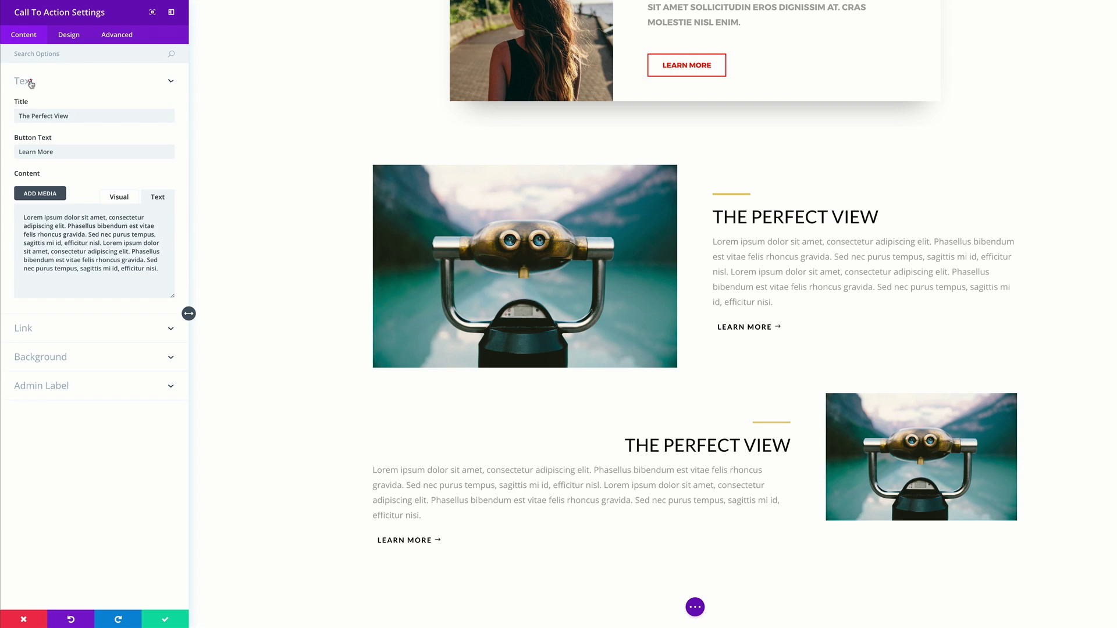
triple_click(70, 115)
type("Speaks For Itself")
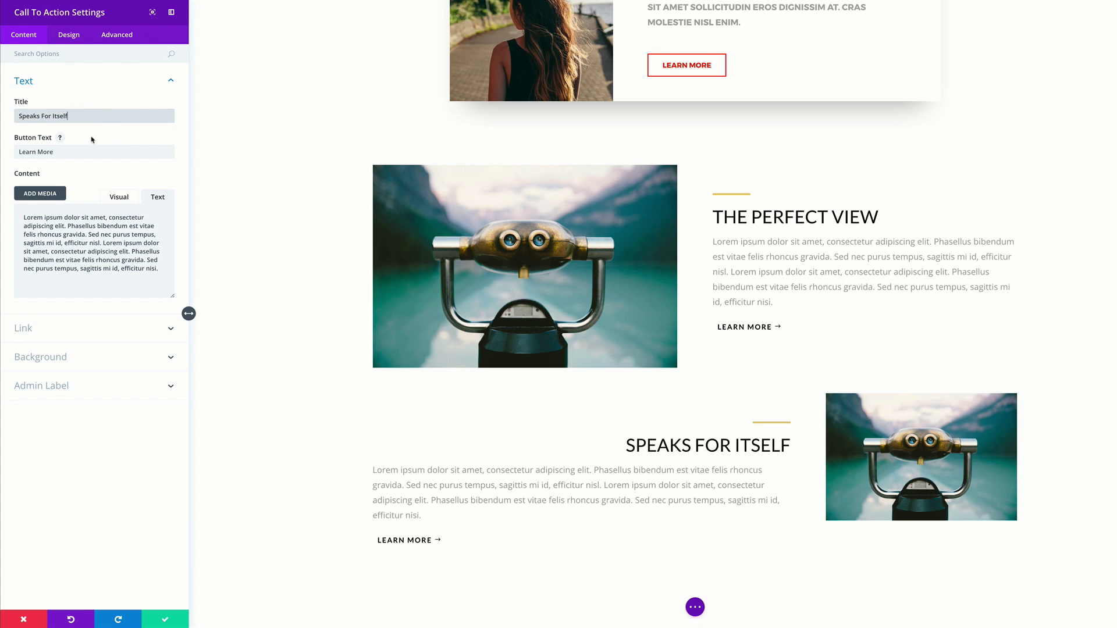
Right-align the body text and set the call to action width to 700px
left_click(68, 34)
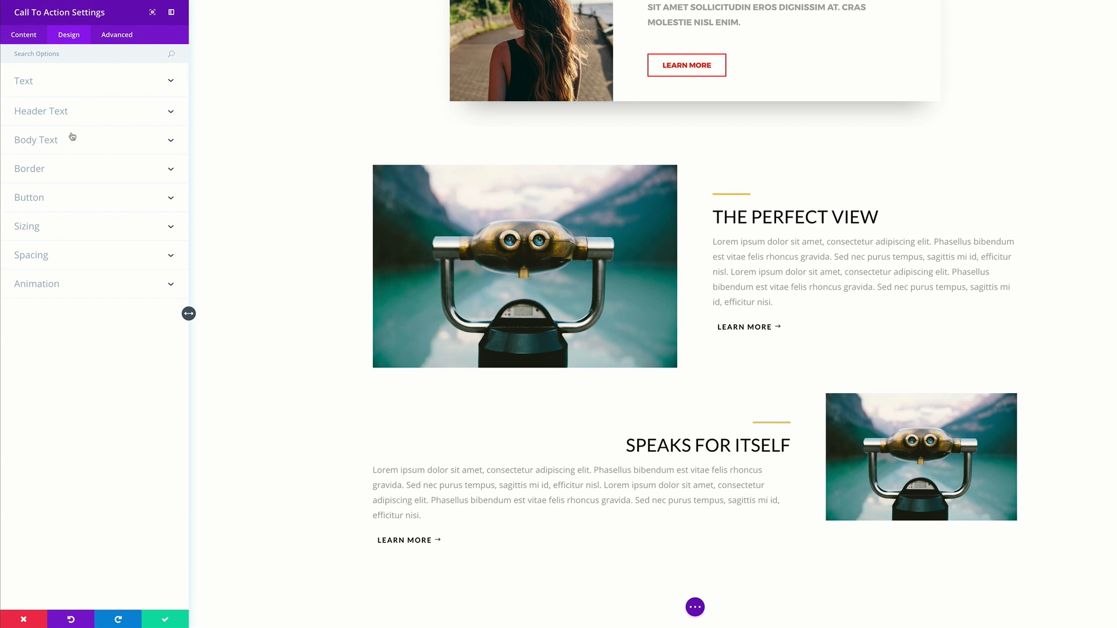
left_click(51, 144)
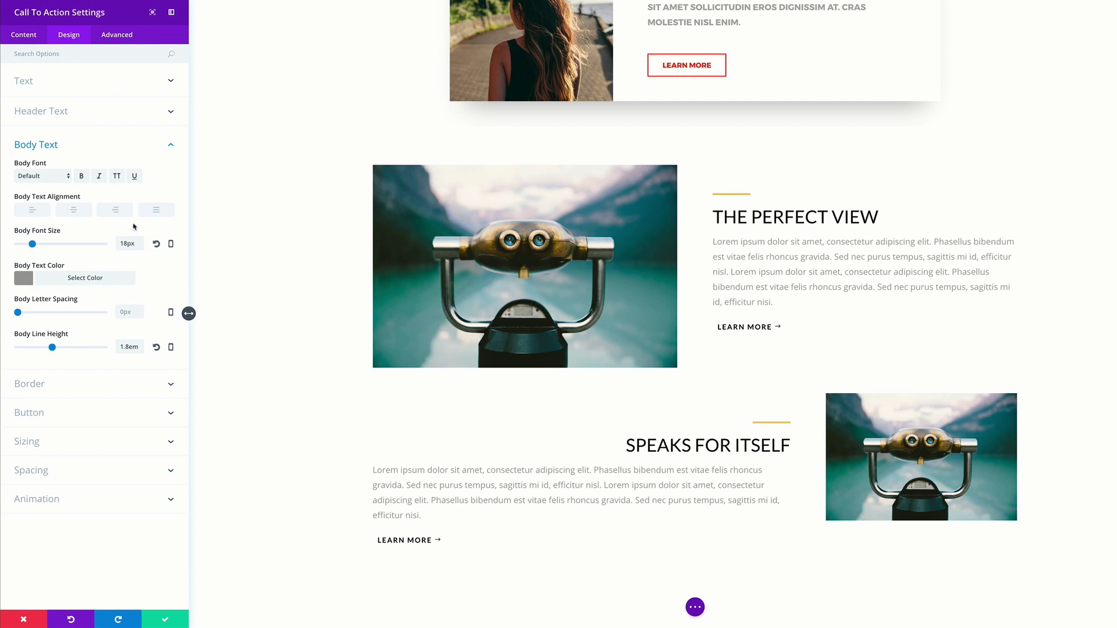
left_click(117, 213)
left_click(41, 233)
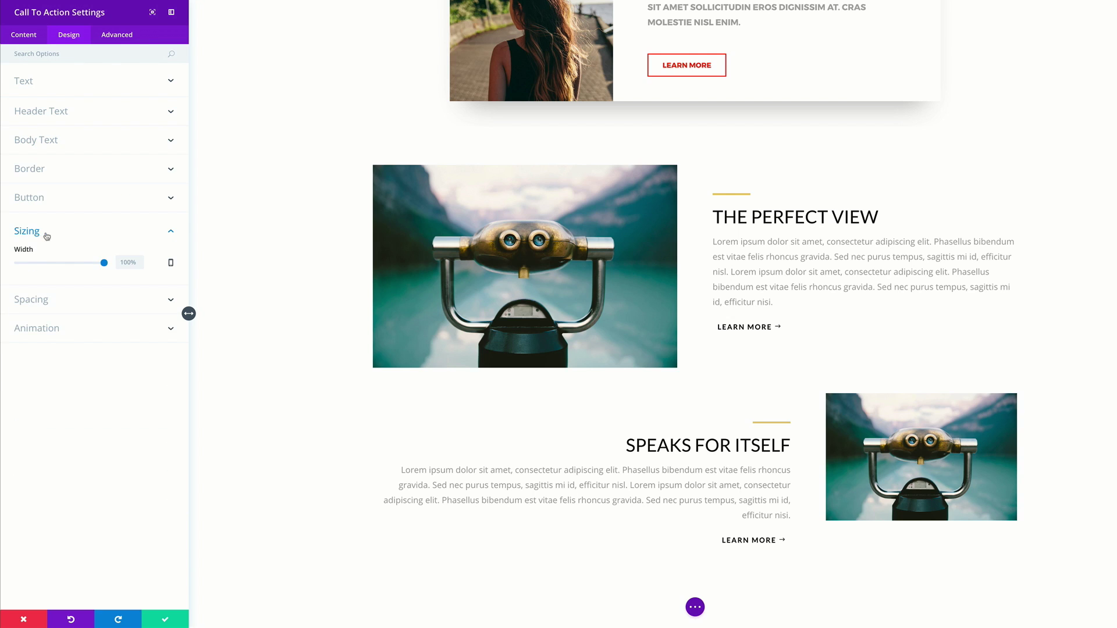
left_click(123, 262)
type("70")
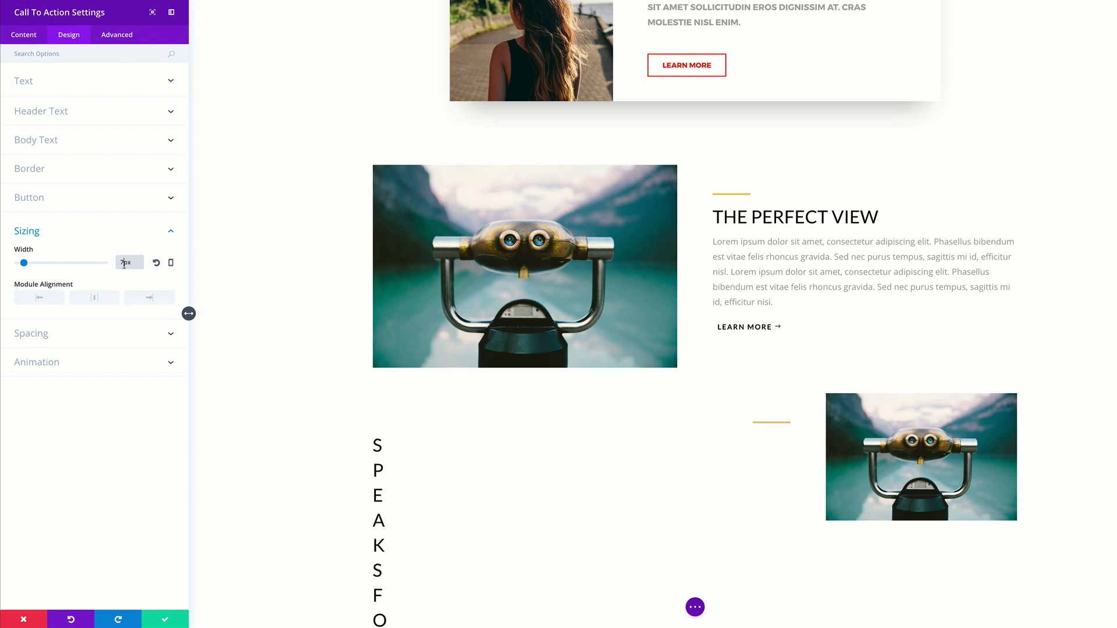
type("00")
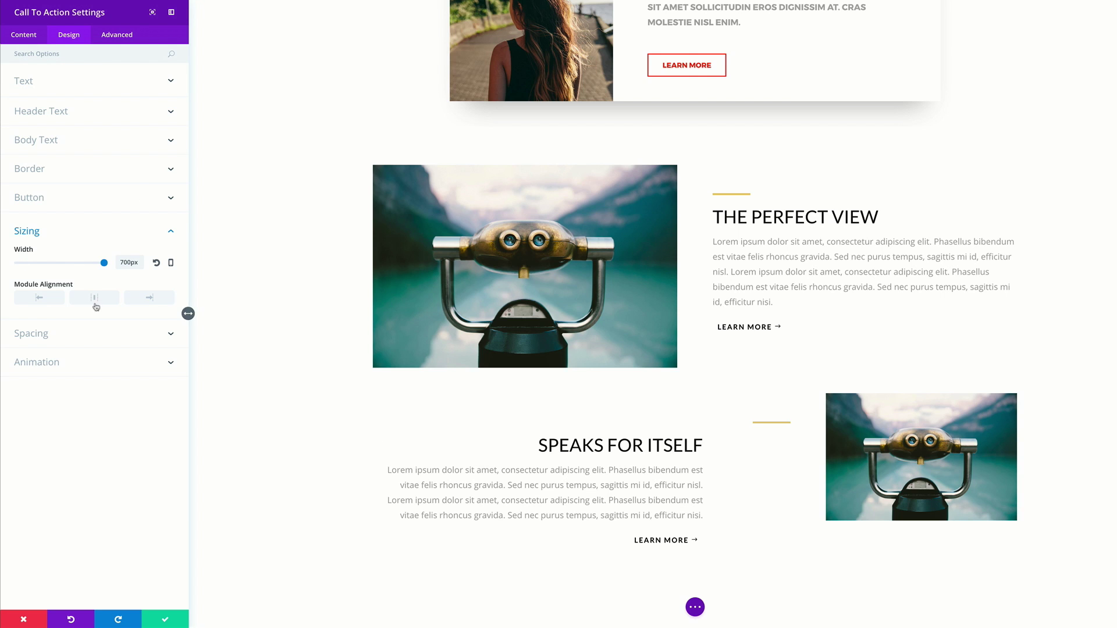
Set the call to action's animation direction to Left and save
left_click(52, 363)
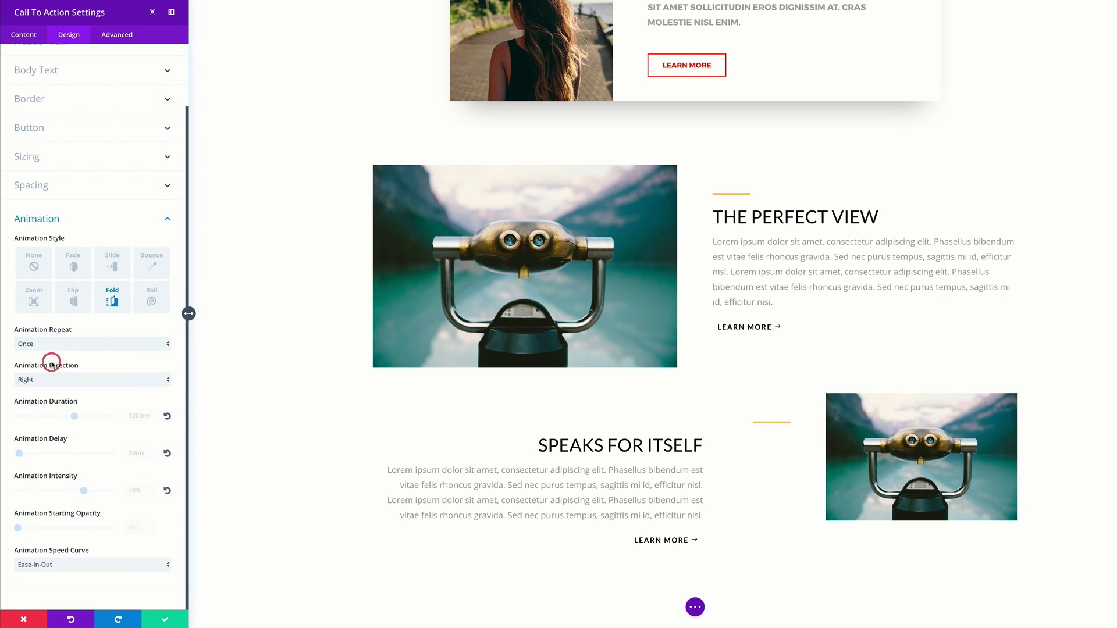
left_click(115, 383)
left_click(114, 389)
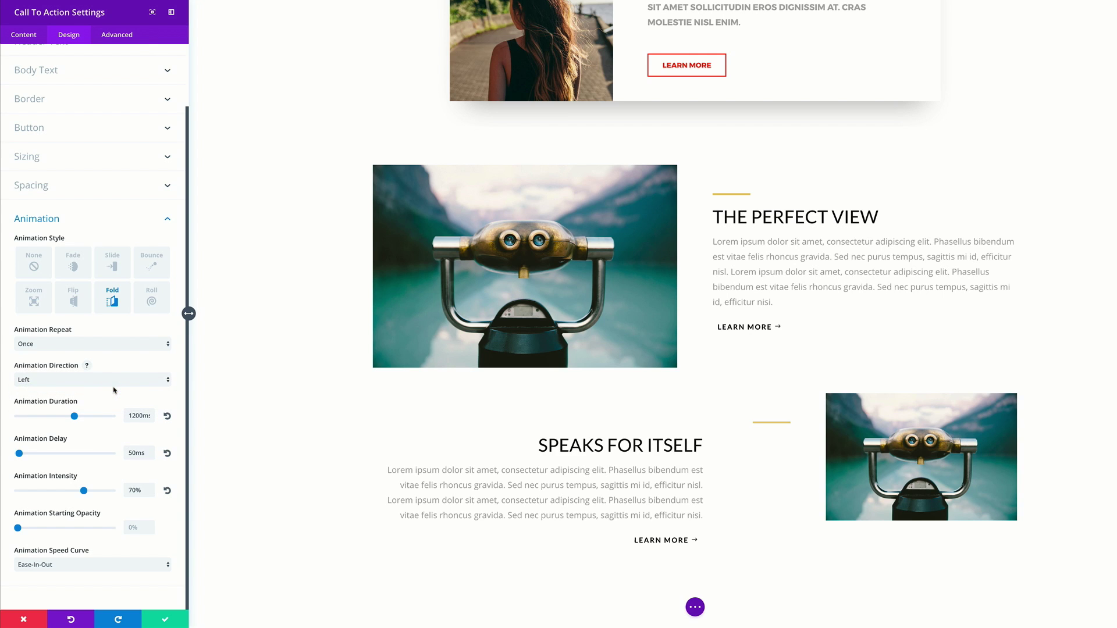
left_click(165, 619)
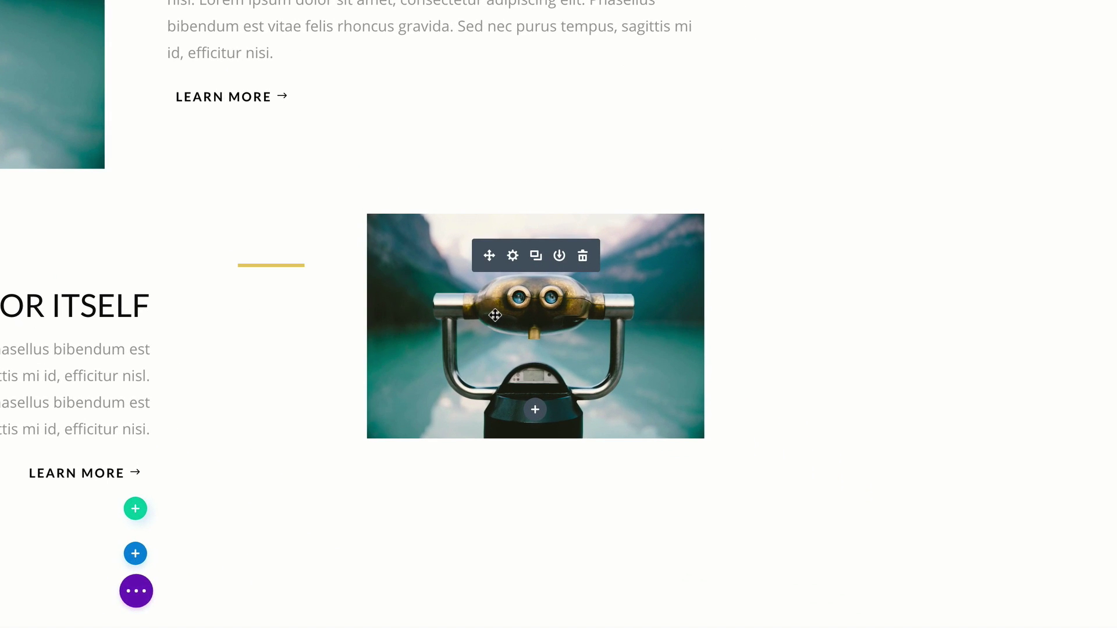
Swap the lower row's binoculars image for the lake photo of a man by the water and save
left_click(512, 257)
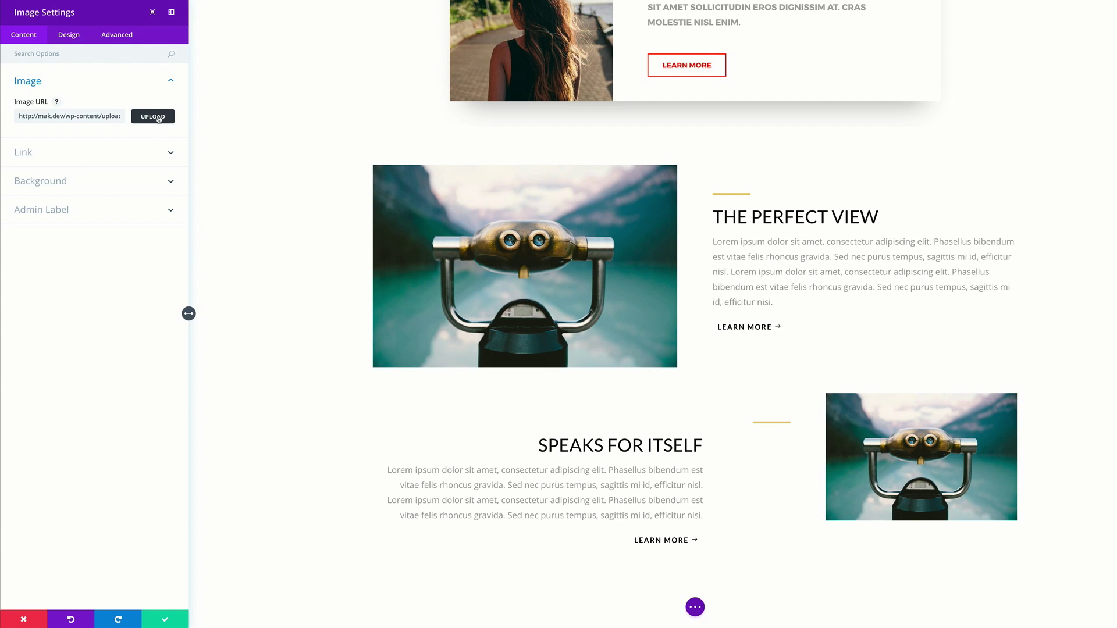
left_click(152, 117)
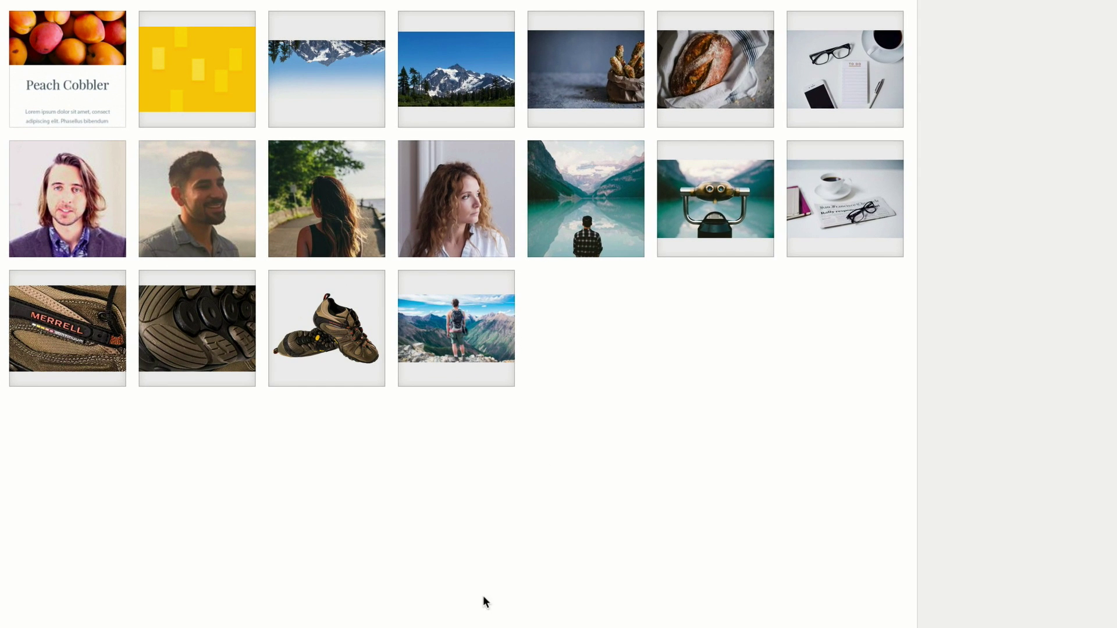
left_click(692, 221)
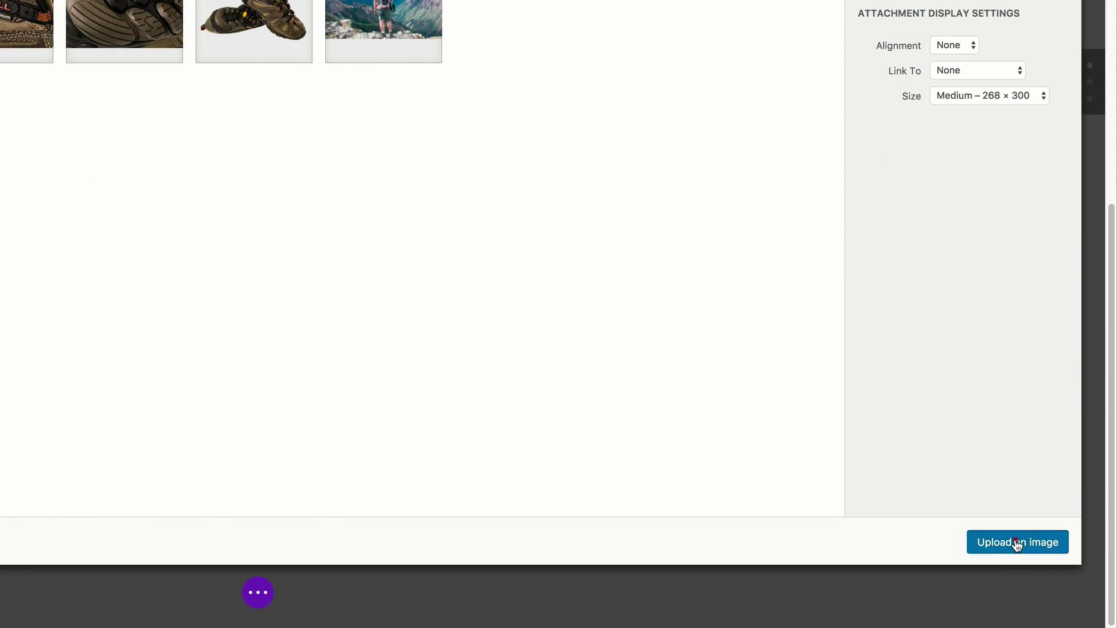
left_click(1015, 542)
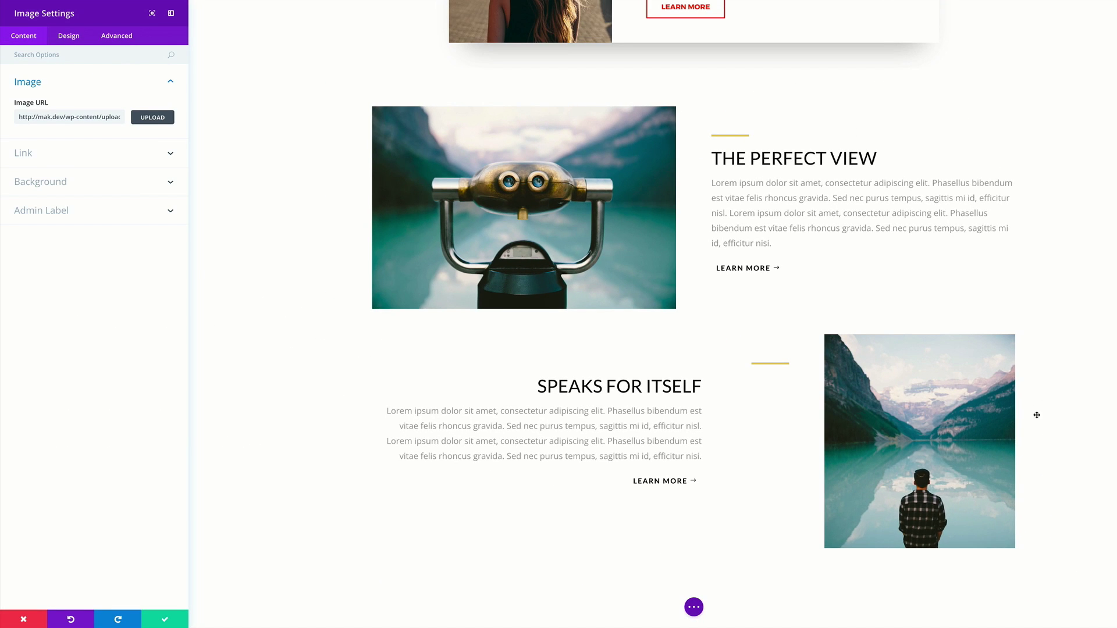
left_click(166, 621)
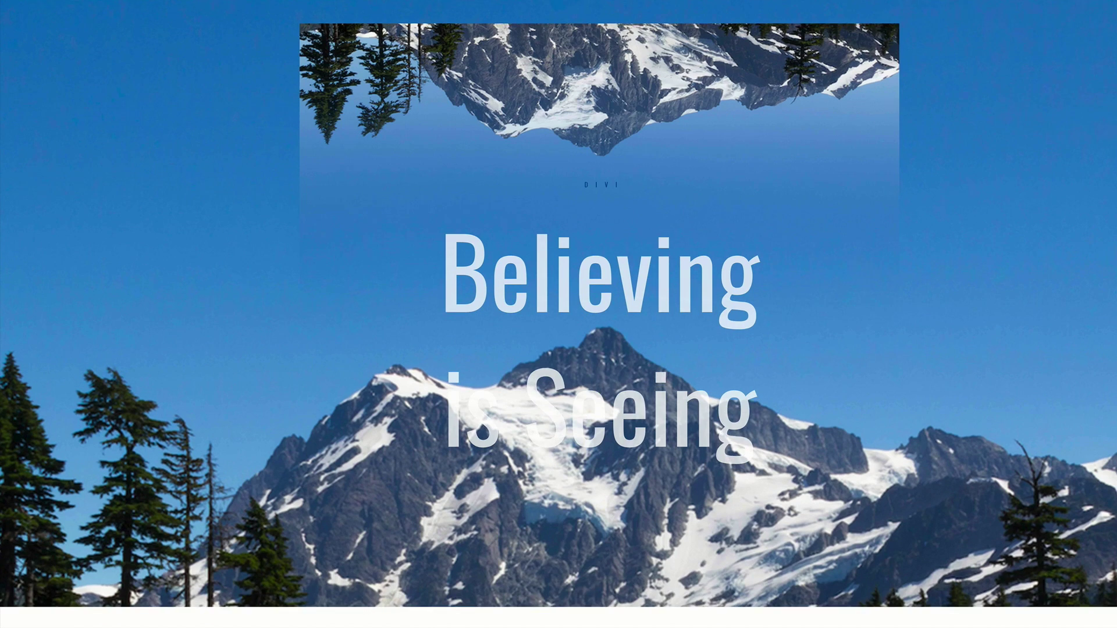
scroll(559, 314, "down", 10)
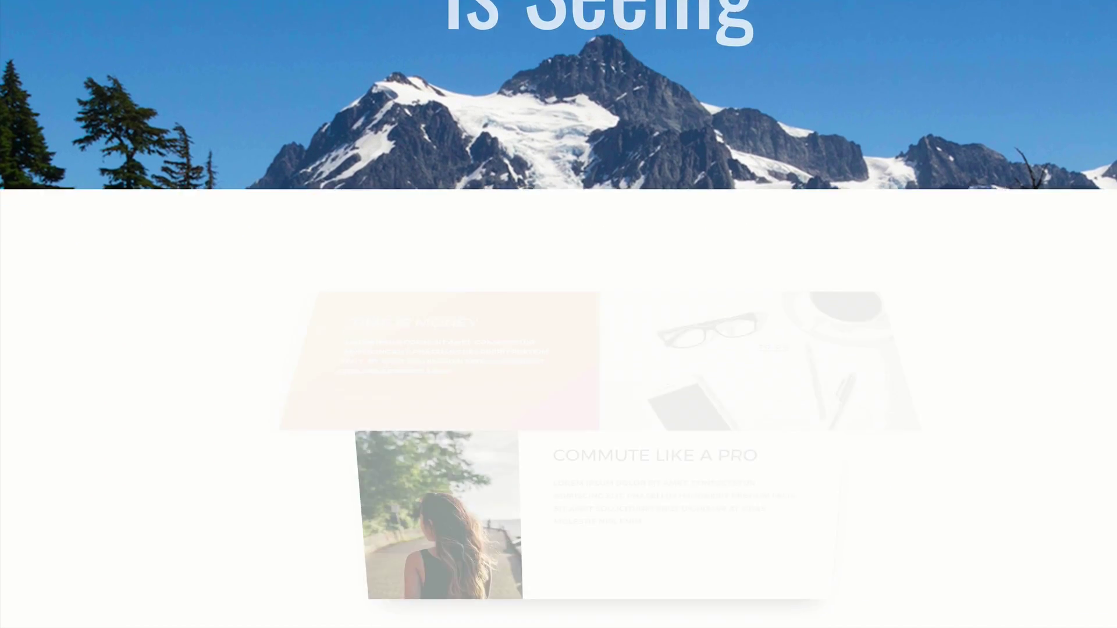
scroll(558, 314, "down", 5)
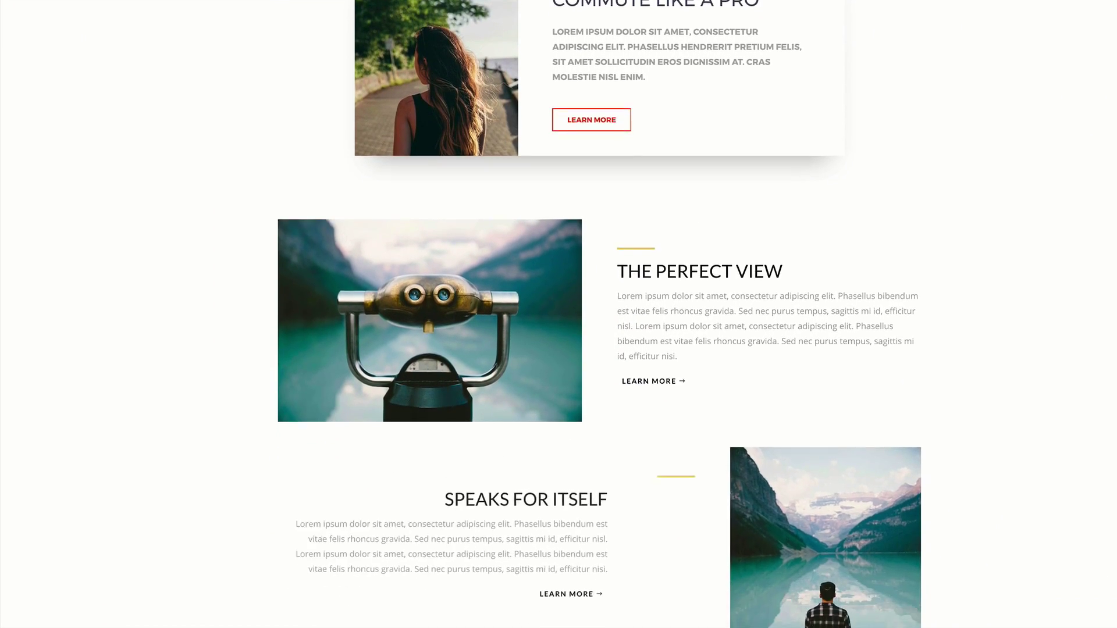
scroll(558, 314, "down", 1)
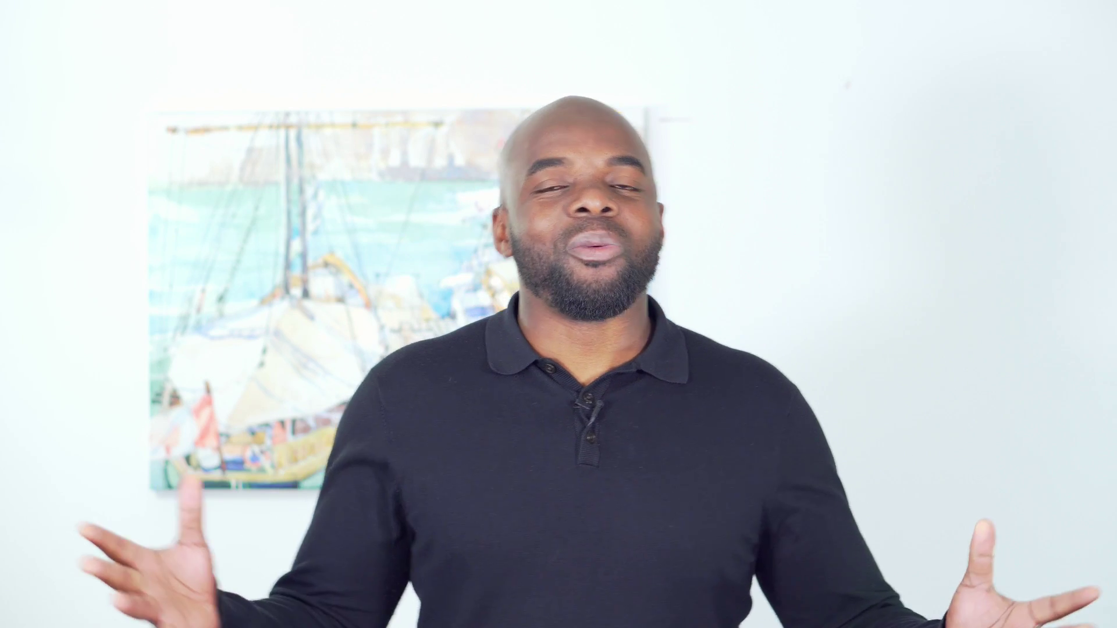